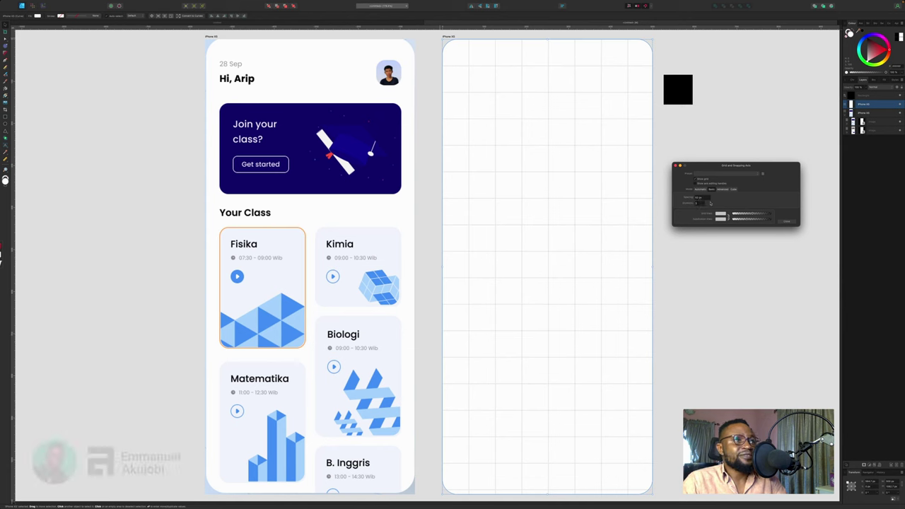
Set a finer grid spacing for the blank iPhone artboard and close the grid settings
{"action": "left_click", "coordinate": [707, 198]}
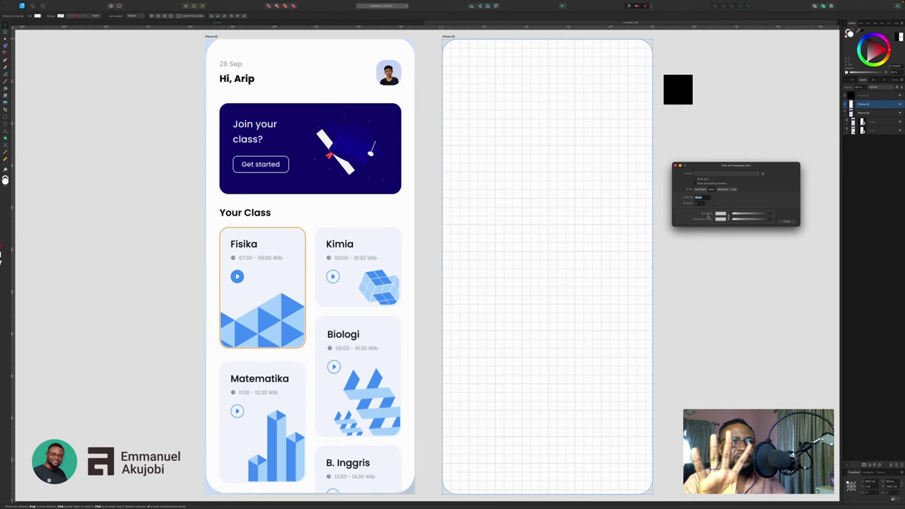
{"action": "left_click", "coordinate": [675, 166]}
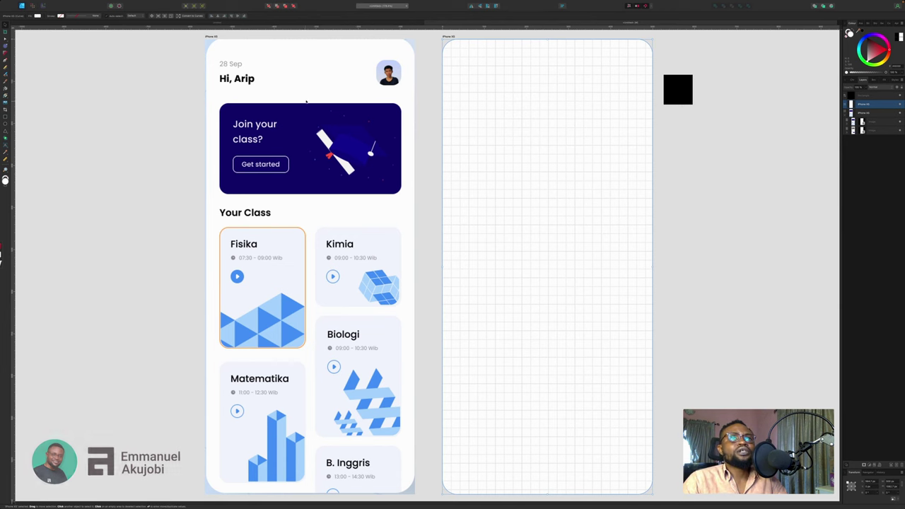
Duplicate the black square downward to build an evenly spaced column of four swatches beside the blank artboard
{"action": "left_click_drag", "start_coordinate": [676, 92], "coordinate": [691, 106]}
{"action": "key", "text": "ctrl+j"}
{"action": "key", "text": "ctrl+j"}
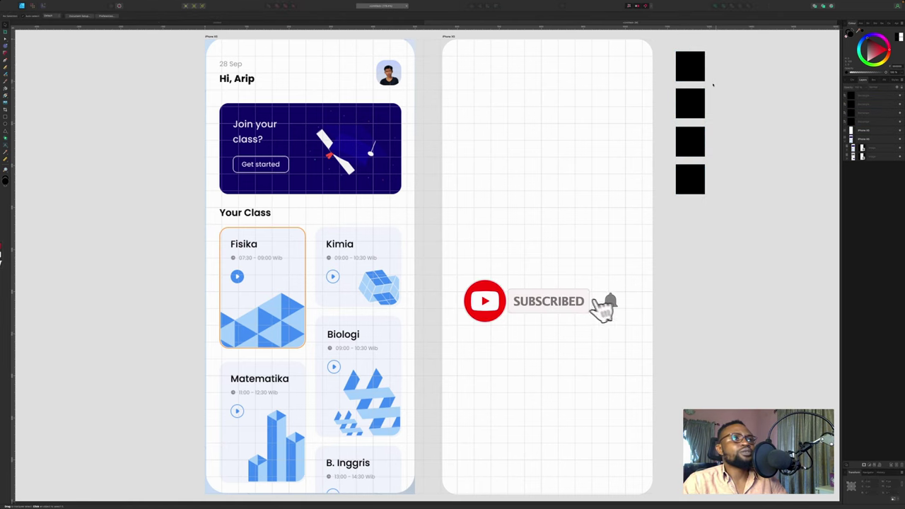
Fill the first swatch with the banner's navy and the second with the mid blue, both sampled from the reference design
{"action": "left_click", "coordinate": [701, 69]}
{"action": "left_click", "coordinate": [849, 30]}
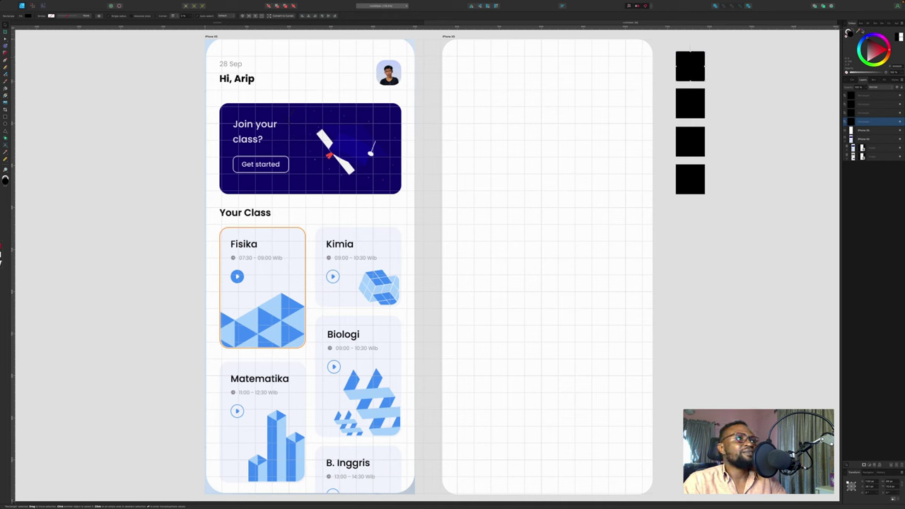
{"action": "left_click", "coordinate": [862, 31]}
{"action": "left_click", "coordinate": [694, 101]}
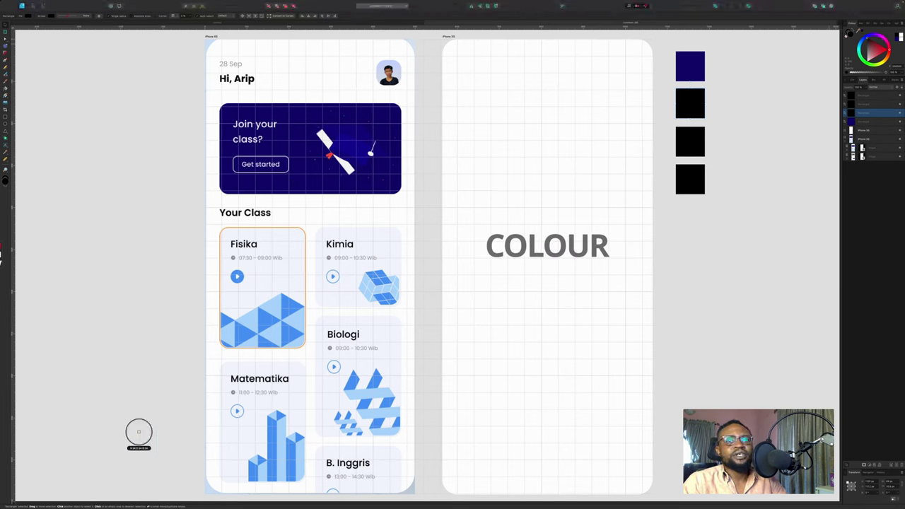
{"action": "left_click_drag", "start_coordinate": [312, 332], "coordinate": [292, 302]}
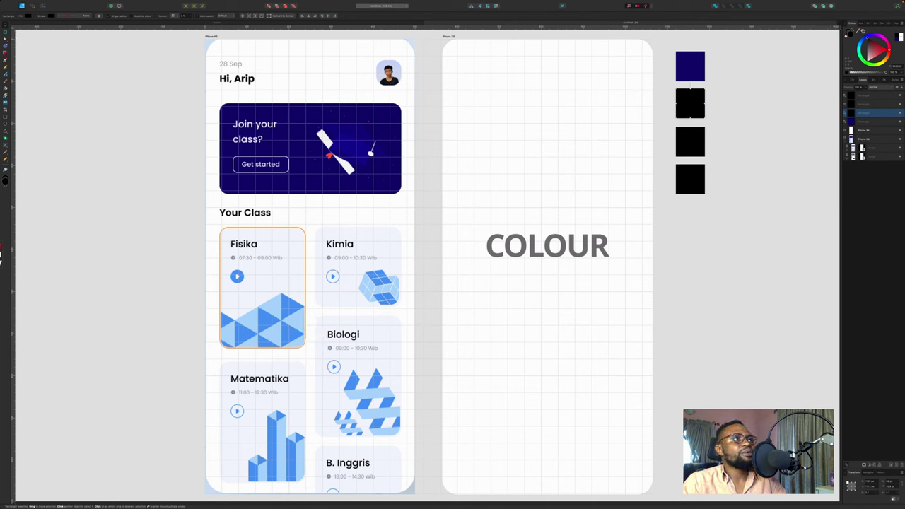
{"action": "left_click", "coordinate": [850, 33]}
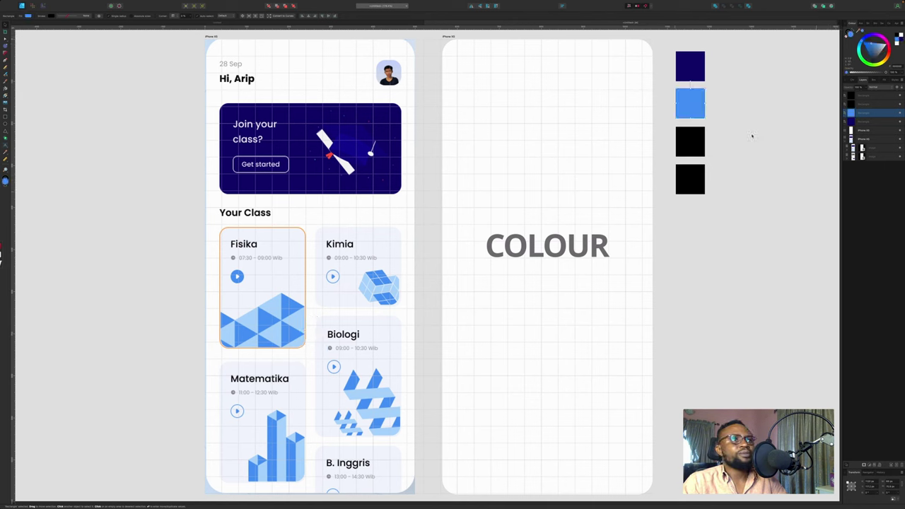
Fill the third swatch with the light blue sampled from the reference design's illustrations
{"action": "left_click", "coordinate": [699, 144]}
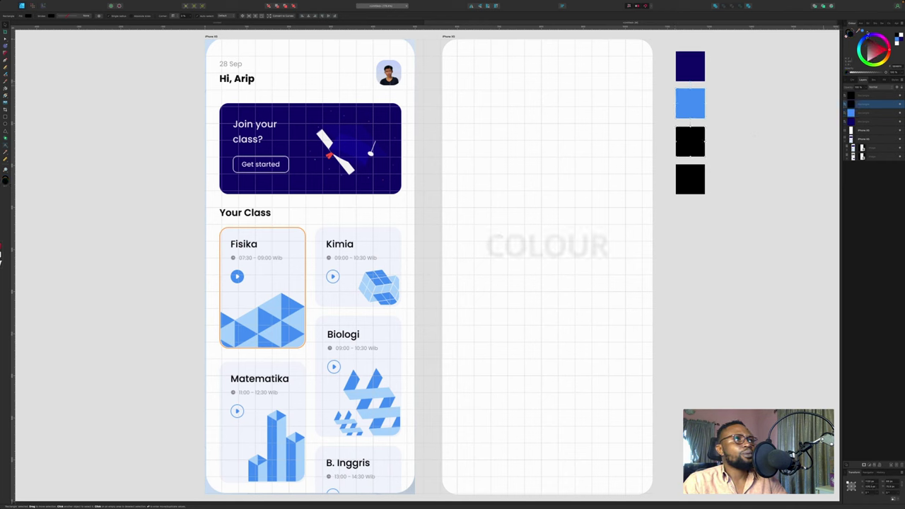
{"action": "left_click_drag", "start_coordinate": [861, 31], "coordinate": [274, 336]}
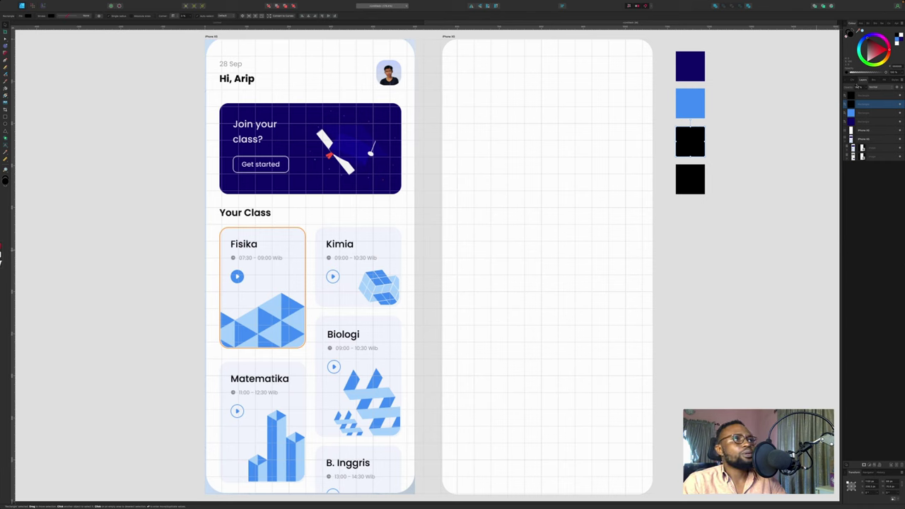
{"action": "left_click", "coordinate": [862, 32]}
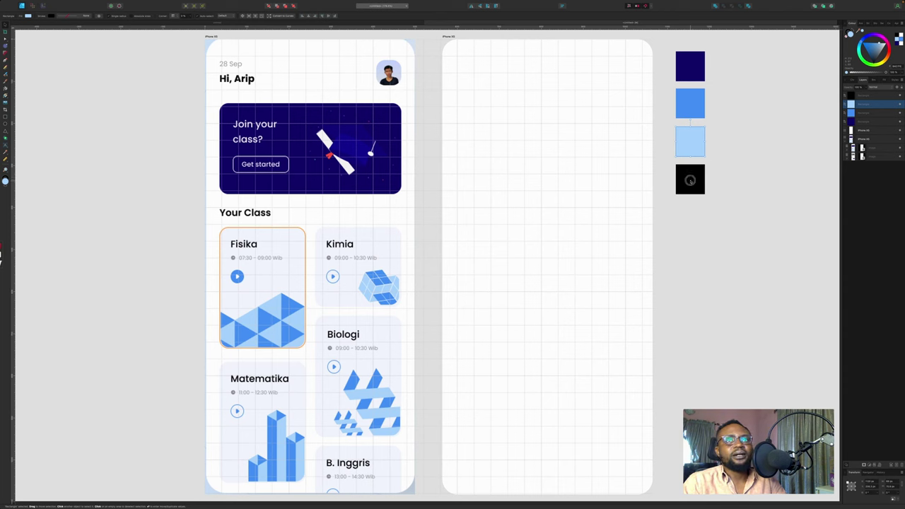
Duplicate the remaining black swatch below itself to add a fifth swatch to the column
{"action": "left_click", "coordinate": [690, 181]}
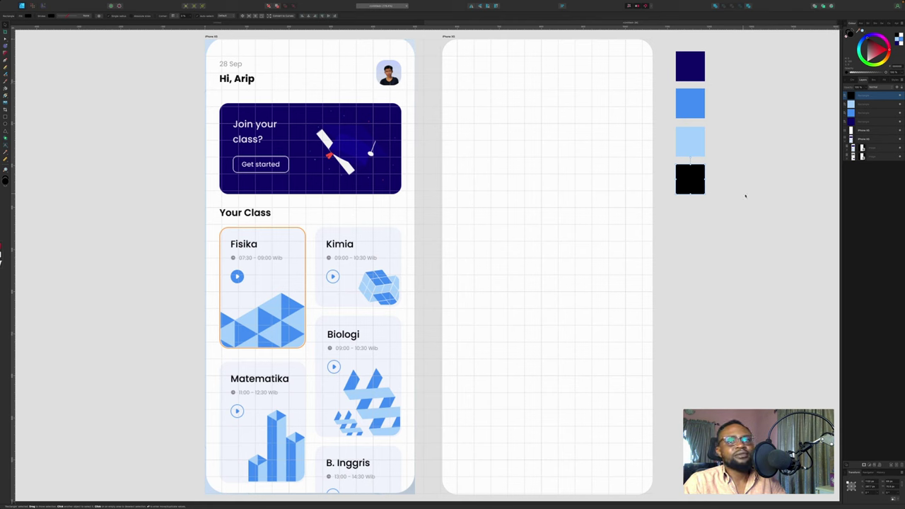
{"action": "left_click", "coordinate": [747, 193]}
{"action": "left_click", "coordinate": [701, 185]}
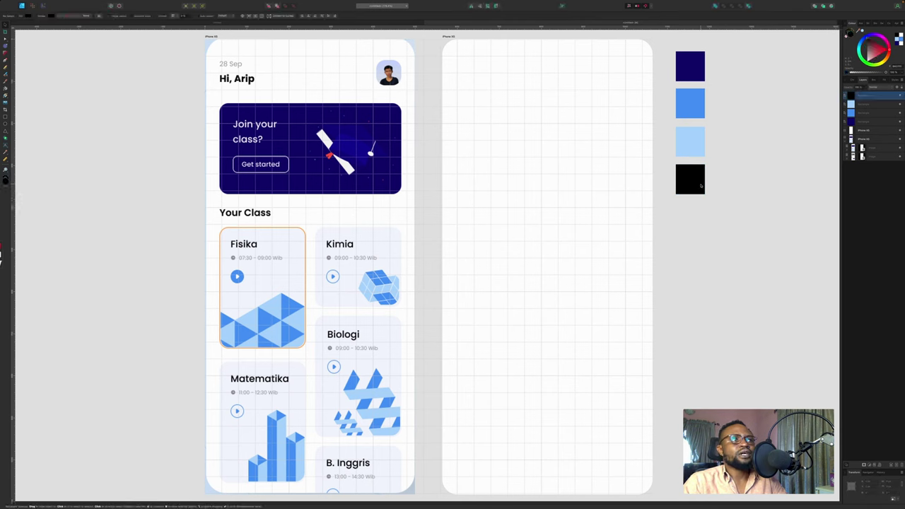
{"action": "left_click", "coordinate": [689, 146]}
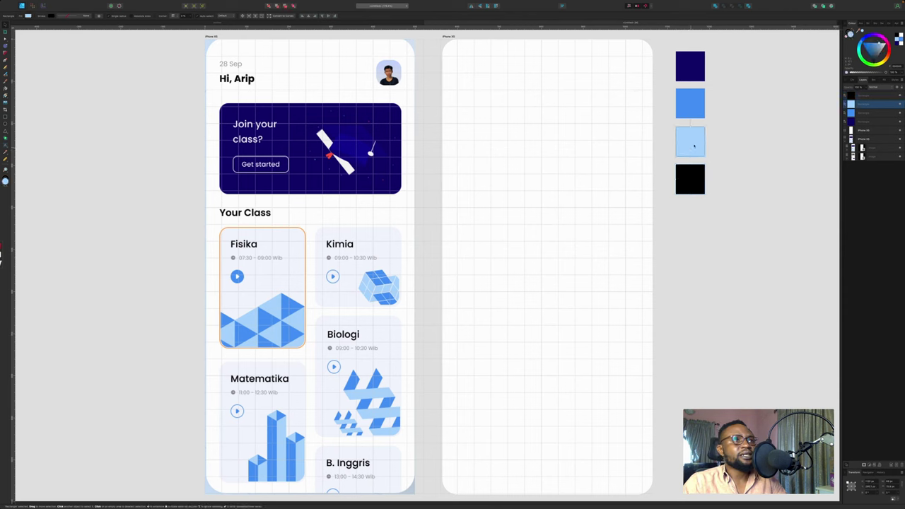
{"action": "left_click", "coordinate": [686, 185]}
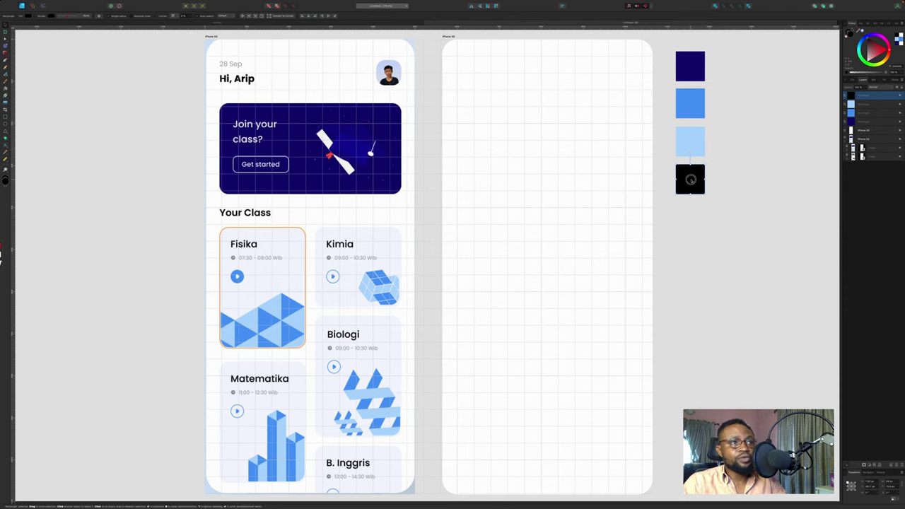
{"action": "left_click_drag", "start_coordinate": [689, 180], "coordinate": [686, 218]}
Fill the fourth swatch with the sampled light blue and desaturate it to a pale grey-blue
{"action": "left_click", "coordinate": [692, 169]}
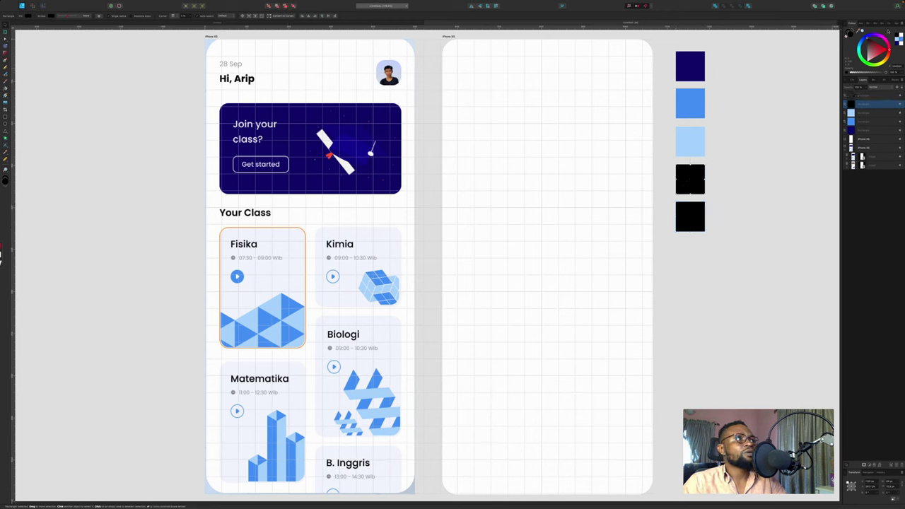
{"action": "left_click", "coordinate": [862, 31]}
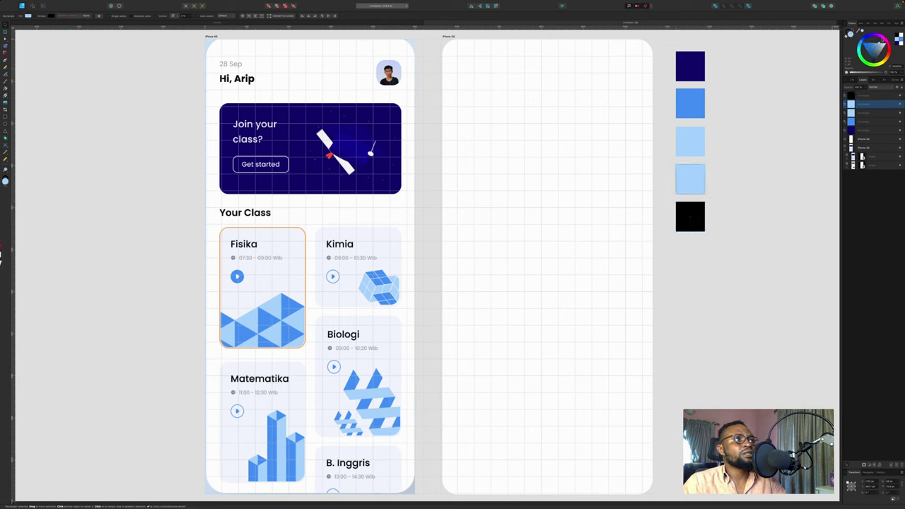
{"action": "left_click_drag", "start_coordinate": [879, 44], "coordinate": [881, 45]}
{"action": "left_click", "coordinate": [723, 134]}
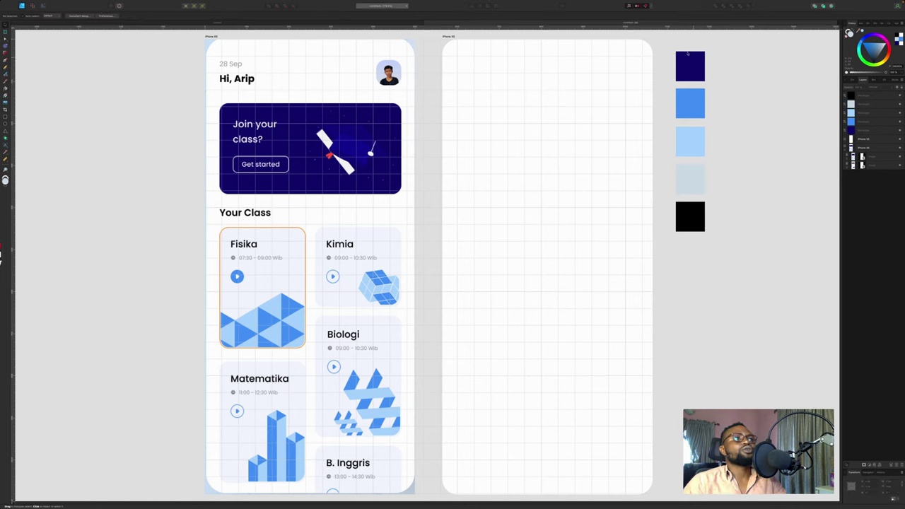
Duplicate the whole column of five swatches alongside the original to form a second palette column
{"action": "left_click_drag", "start_coordinate": [670, 40], "coordinate": [712, 251]}
{"action": "left_click_drag", "start_coordinate": [688, 143], "coordinate": [736, 150]}
{"action": "left_click", "coordinate": [763, 150]}
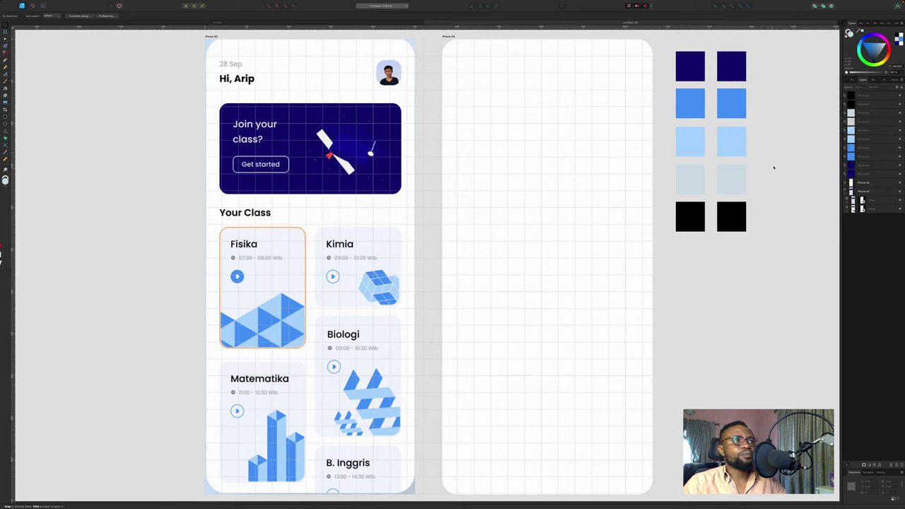
Shift the hues of the copied navy and mid blue swatches to dark teal and bright turquoise
{"action": "left_click", "coordinate": [731, 75]}
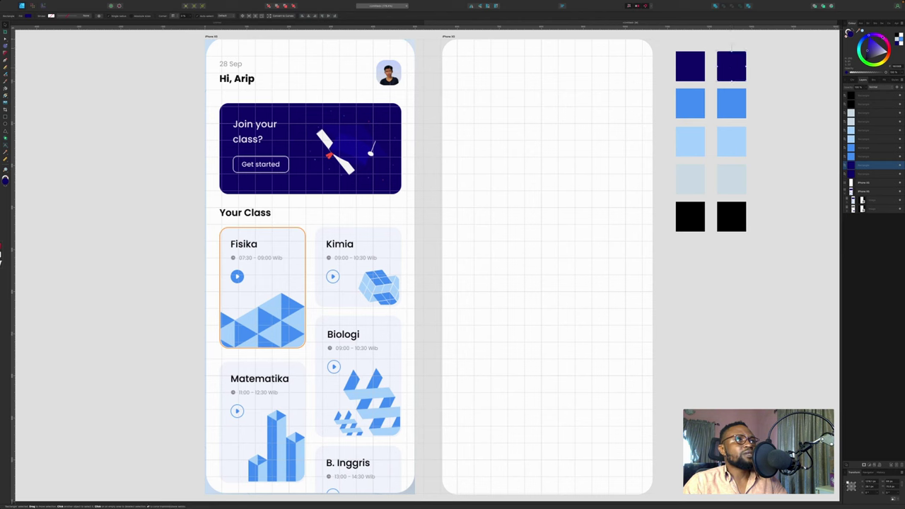
{"action": "left_click_drag", "start_coordinate": [872, 35], "coordinate": [855, 48]}
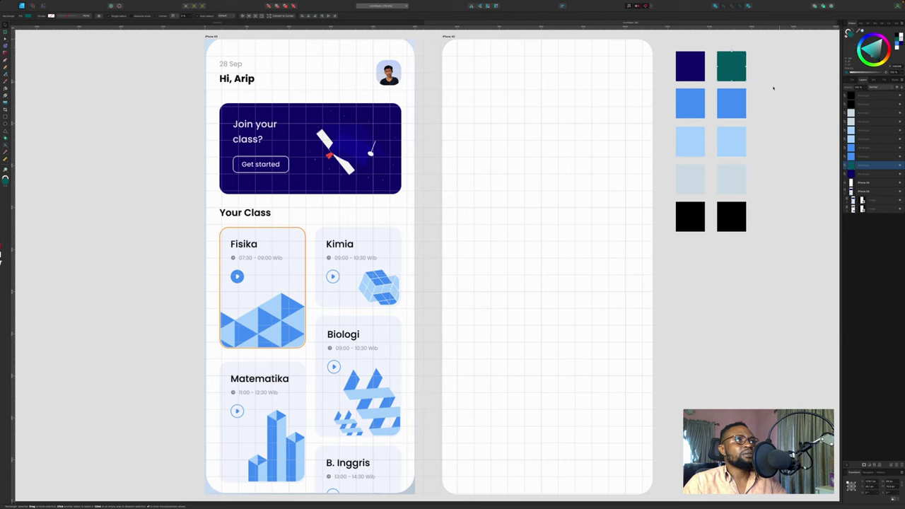
{"action": "left_click", "coordinate": [731, 102]}
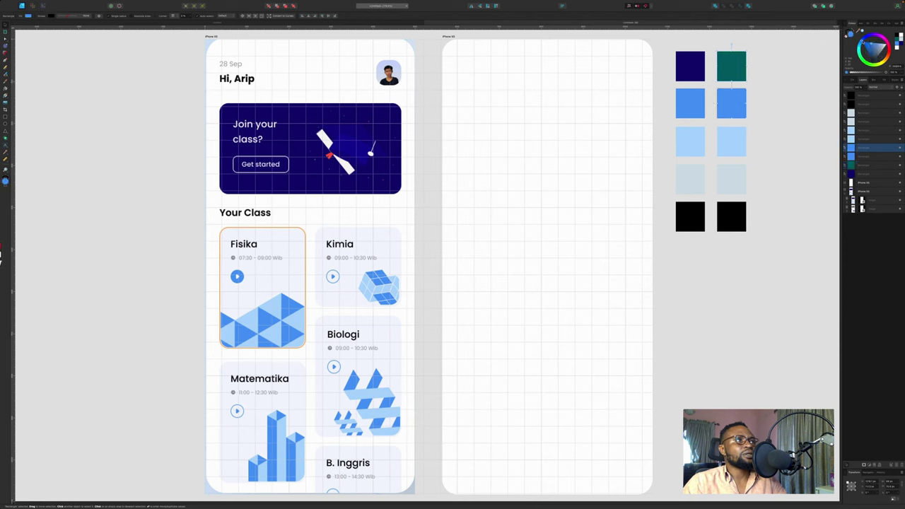
{"action": "left_click_drag", "start_coordinate": [863, 41], "coordinate": [859, 48]}
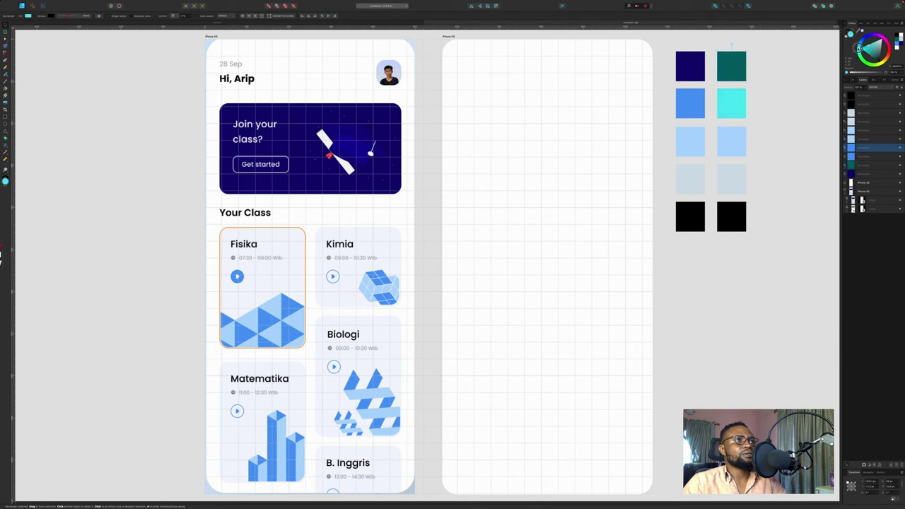
{"action": "left_click_drag", "start_coordinate": [859, 48], "coordinate": [857, 49]}
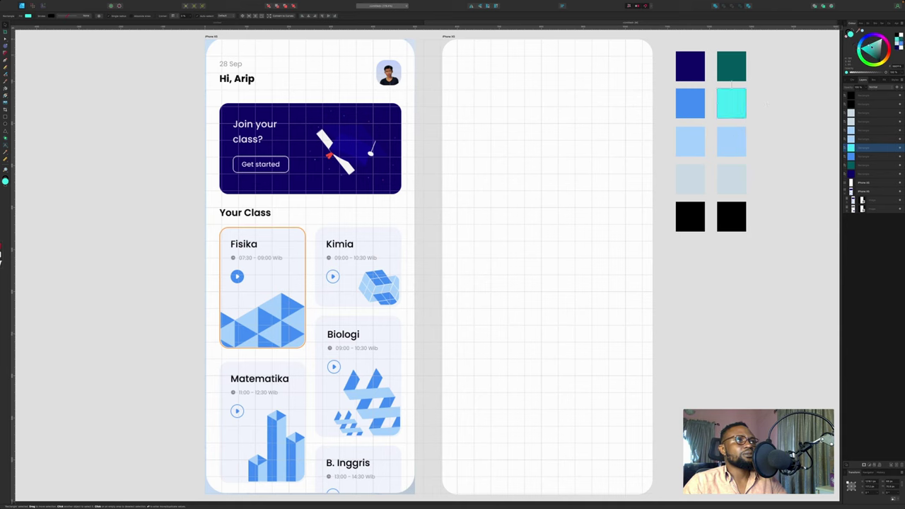
Shift the copied light blue swatch to pale cyan and the copied grey-blue swatch to a pale grey-green
{"action": "left_click", "coordinate": [736, 140]}
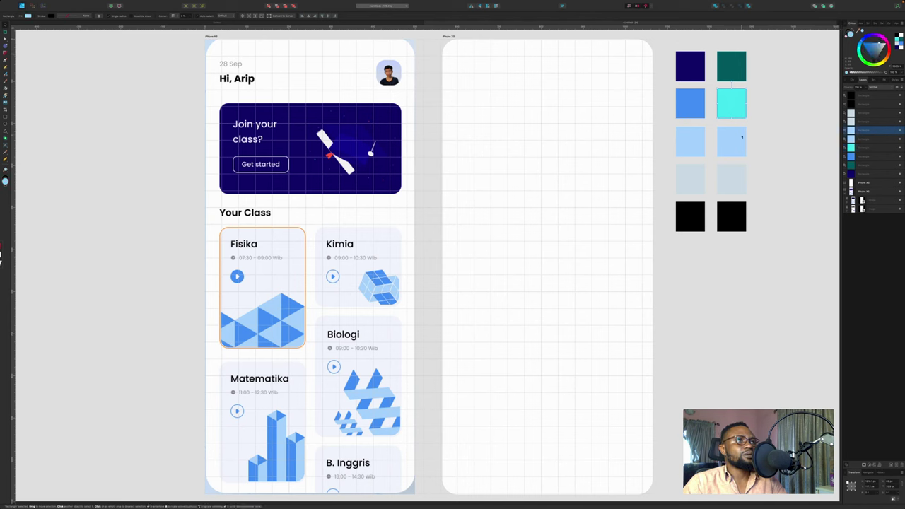
{"action": "left_click_drag", "start_coordinate": [871, 40], "coordinate": [859, 46]}
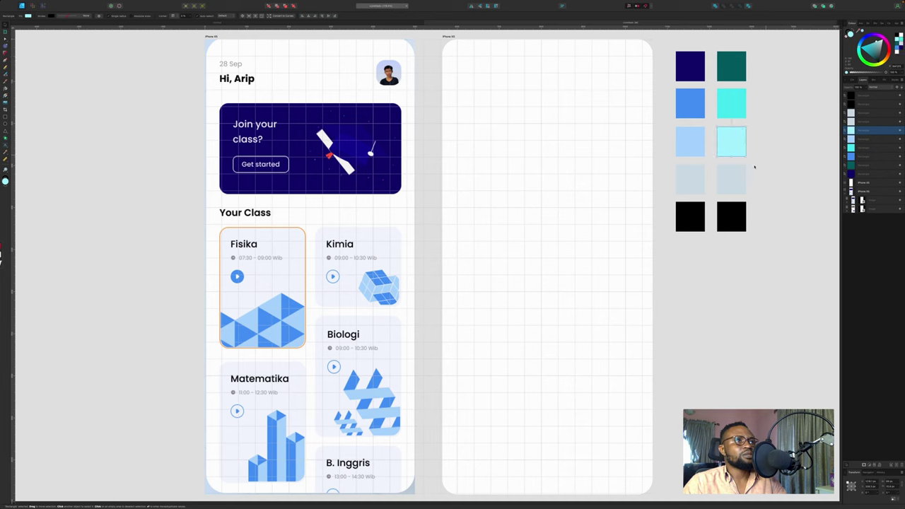
{"action": "left_click", "coordinate": [731, 179]}
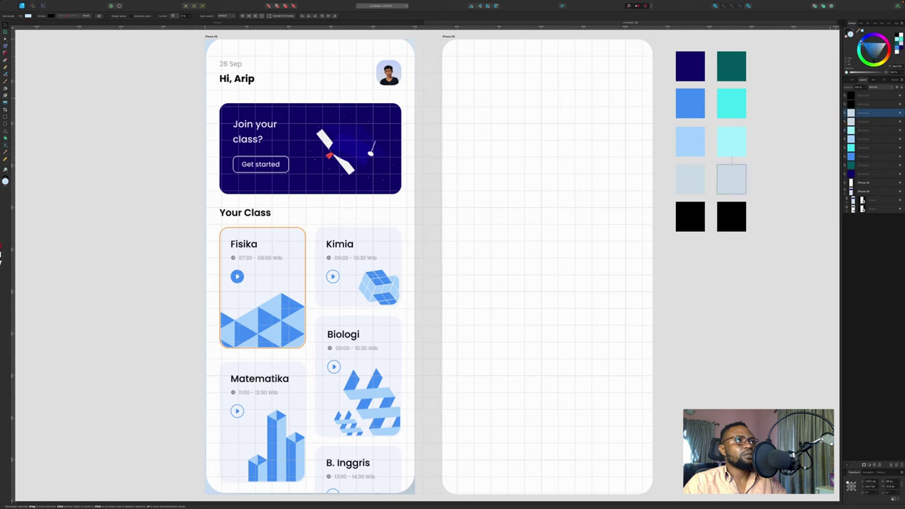
{"action": "left_click_drag", "start_coordinate": [862, 43], "coordinate": [859, 50]}
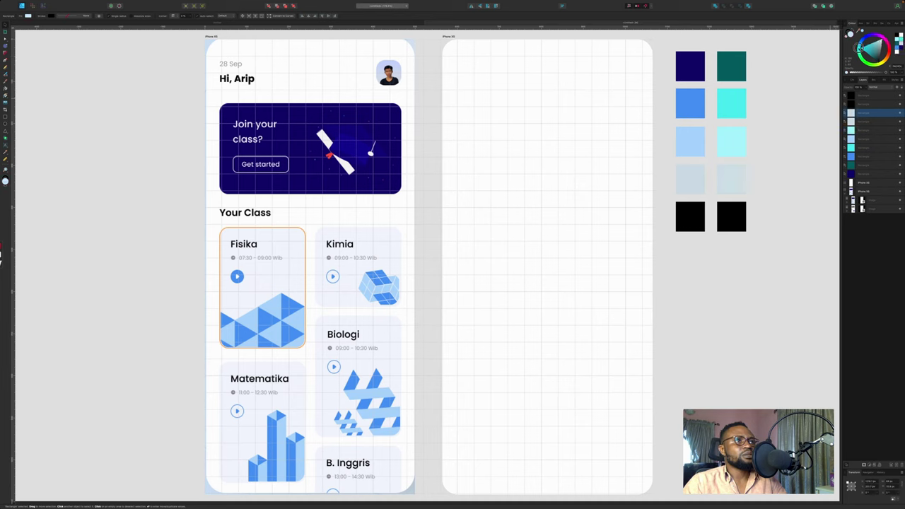
Mute the bright turquoise and pale cyan swatches in the second column to softer, less saturated tones
{"action": "left_click", "coordinate": [735, 113]}
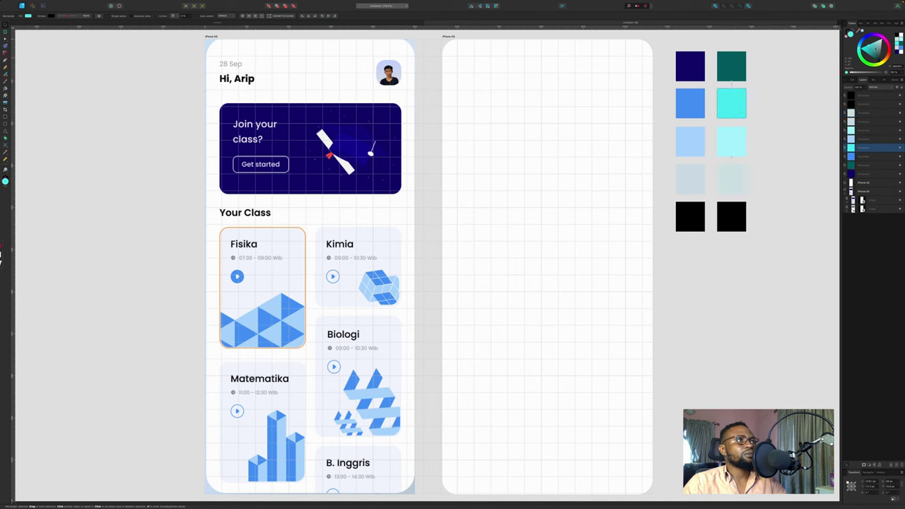
{"action": "left_click_drag", "start_coordinate": [869, 44], "coordinate": [871, 46]}
{"action": "left_click", "coordinate": [738, 148]}
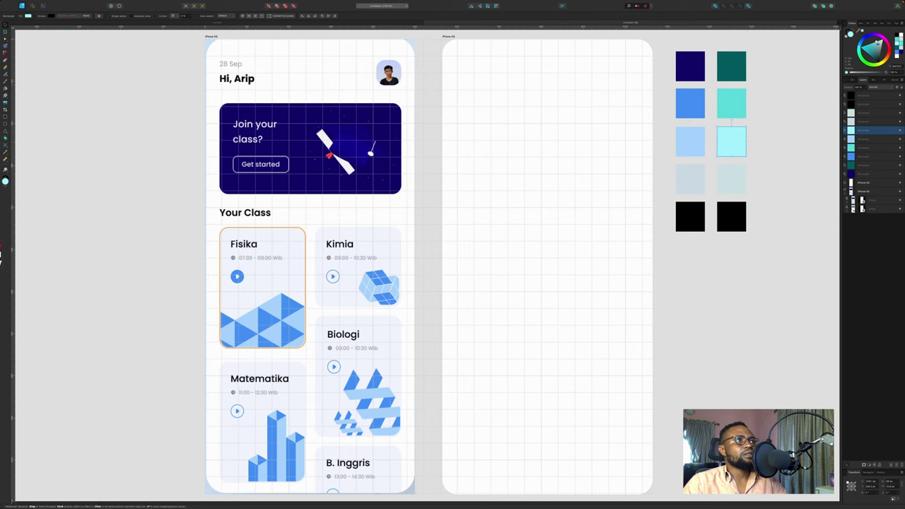
{"action": "left_click_drag", "start_coordinate": [877, 43], "coordinate": [875, 44]}
{"action": "left_click", "coordinate": [765, 201]}
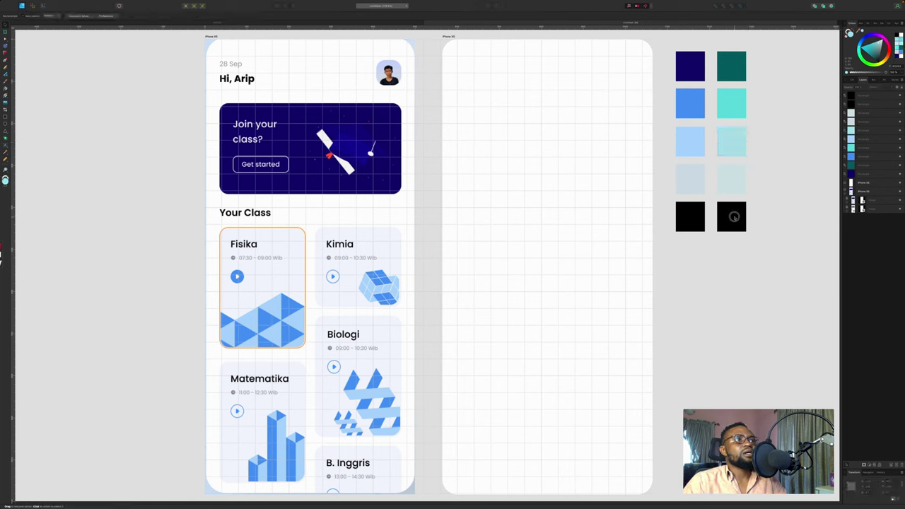
Lighten the black swatch at the end of the second column to a dark charcoal
{"action": "left_click", "coordinate": [733, 216]}
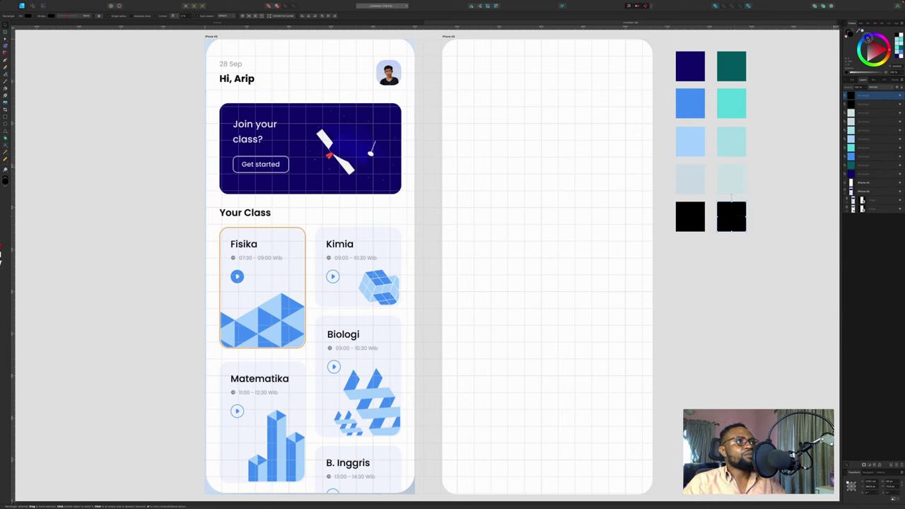
{"action": "left_click_drag", "start_coordinate": [869, 43], "coordinate": [866, 38]}
{"action": "left_click_drag", "start_coordinate": [865, 39], "coordinate": [864, 42]}
{"action": "left_click", "coordinate": [785, 125]}
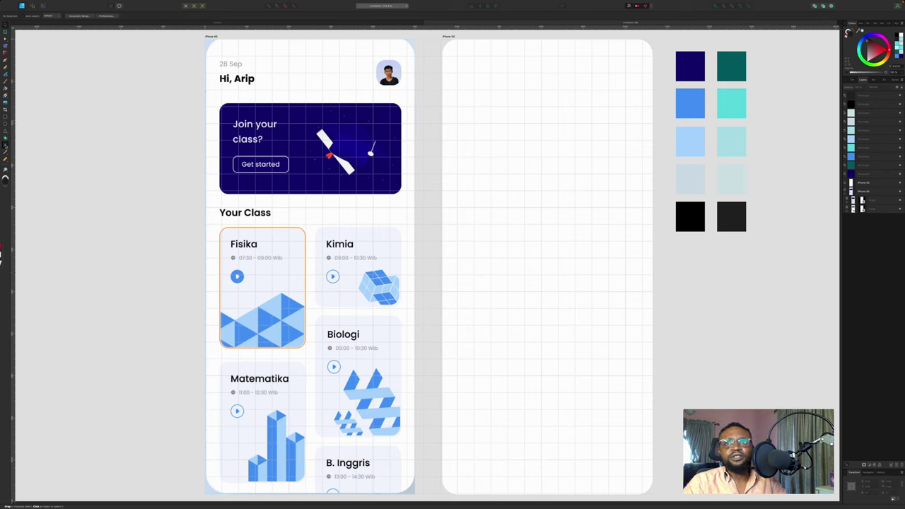
Add the large artistic text "FONT" below the colour swatches
{"action": "key", "text": "t"}
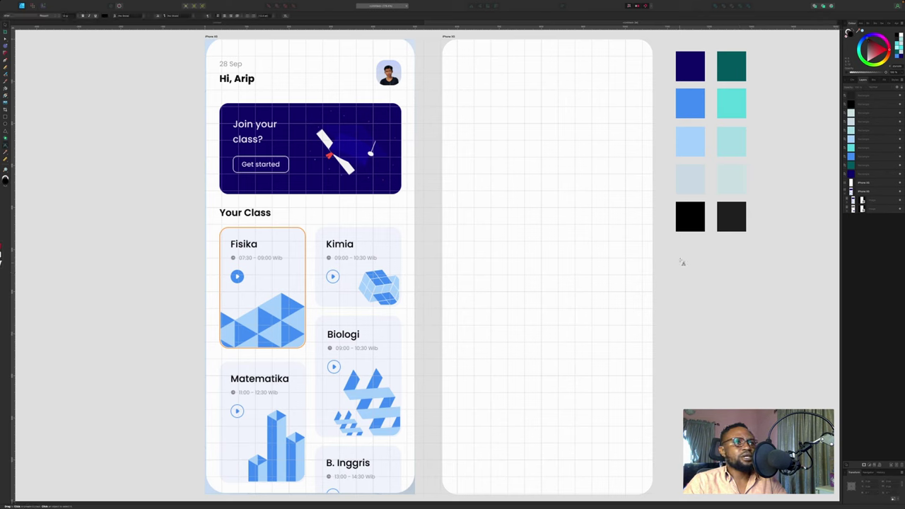
{"action": "left_click_drag", "start_coordinate": [681, 262], "coordinate": [706, 305]}
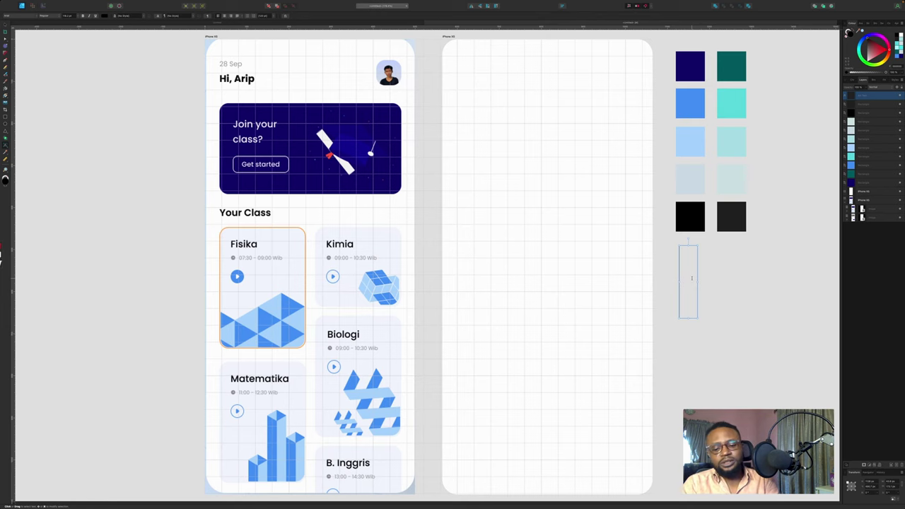
{"action": "type", "text": "FONT"}
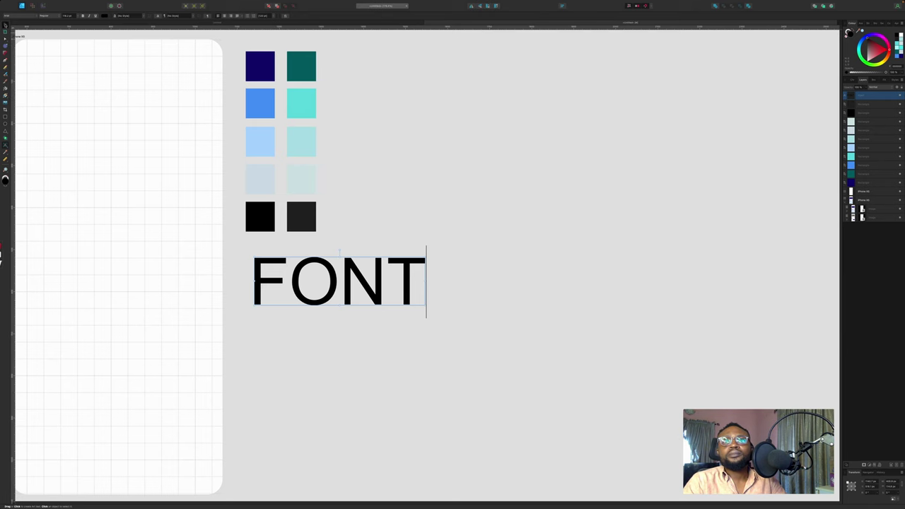
Set the font of the FONT text below the colour swatches to League Spartan
{"action": "key", "text": "Escape"}
{"action": "left_click", "coordinate": [531, 412]}
{"action": "scroll", "coordinate": [533, 411], "scroll_direction": "left", "scroll_amount": 8}
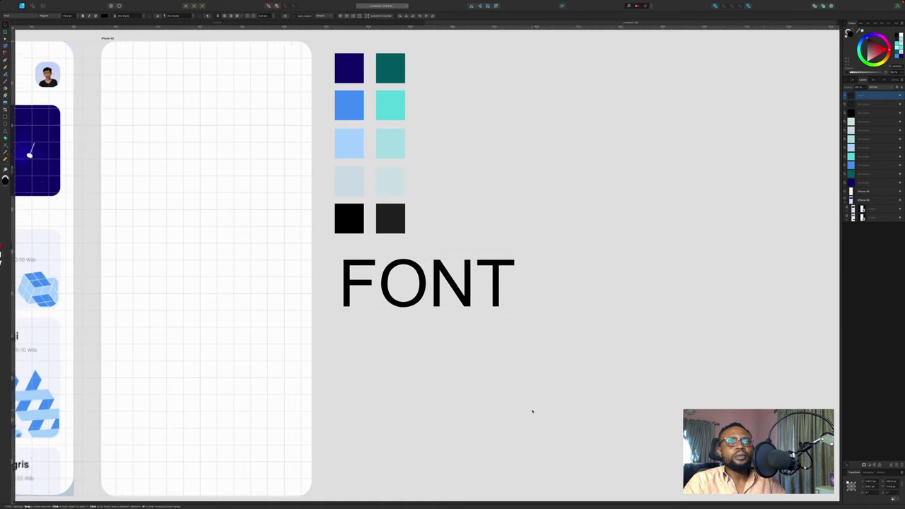
{"action": "scroll", "coordinate": [532, 411], "scroll_direction": "left", "scroll_amount": 10}
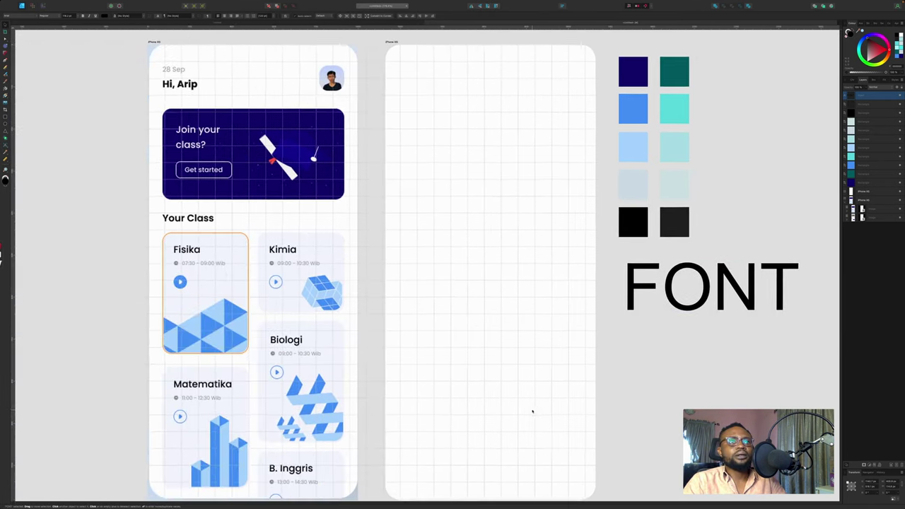
{"action": "scroll", "coordinate": [540, 372], "scroll_direction": "right", "scroll_amount": 3}
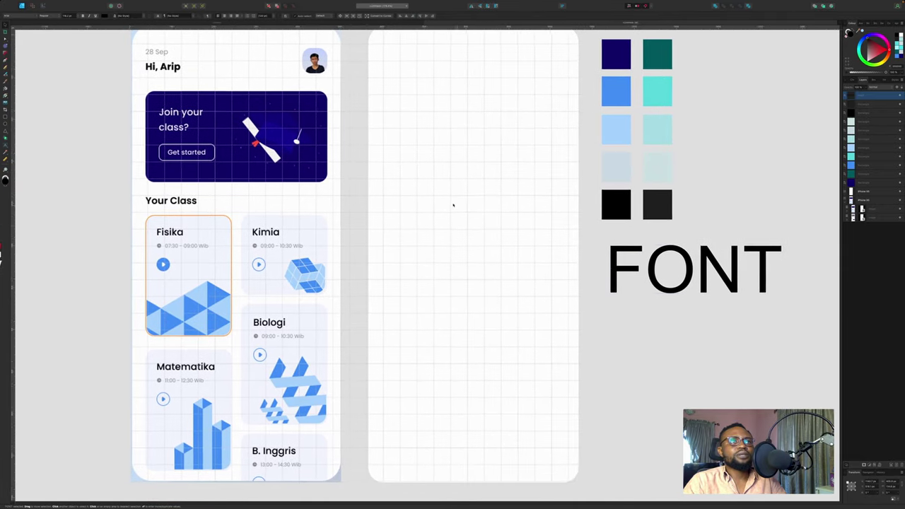
{"action": "scroll", "coordinate": [453, 205], "scroll_direction": "up", "scroll_amount": 1}
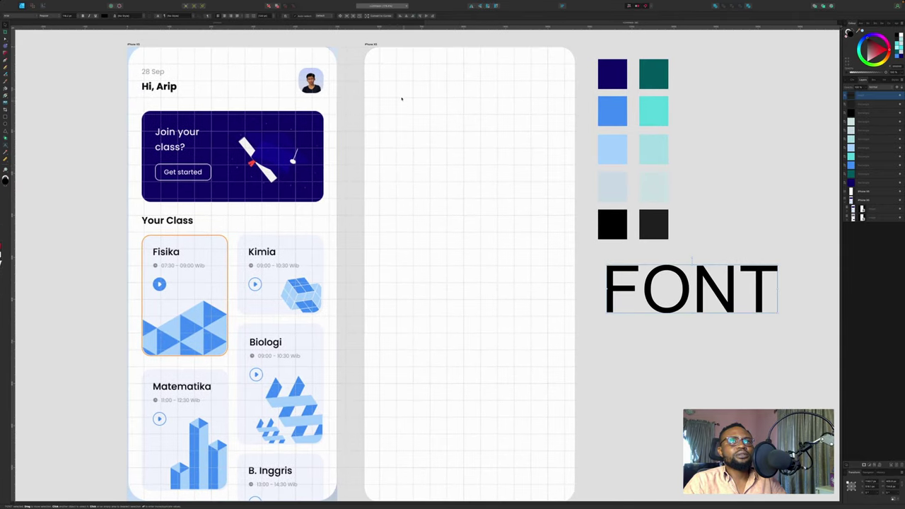
{"action": "left_click", "coordinate": [368, 46]}
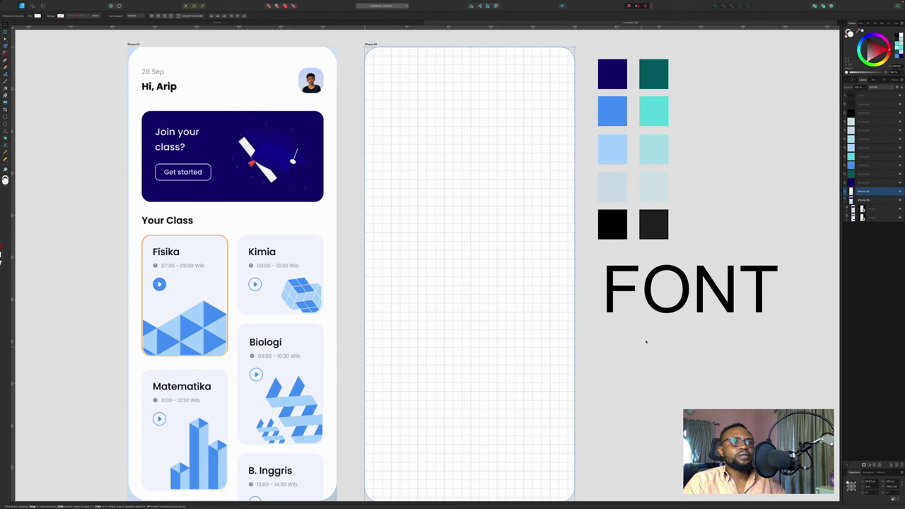
{"action": "left_click", "coordinate": [654, 303]}
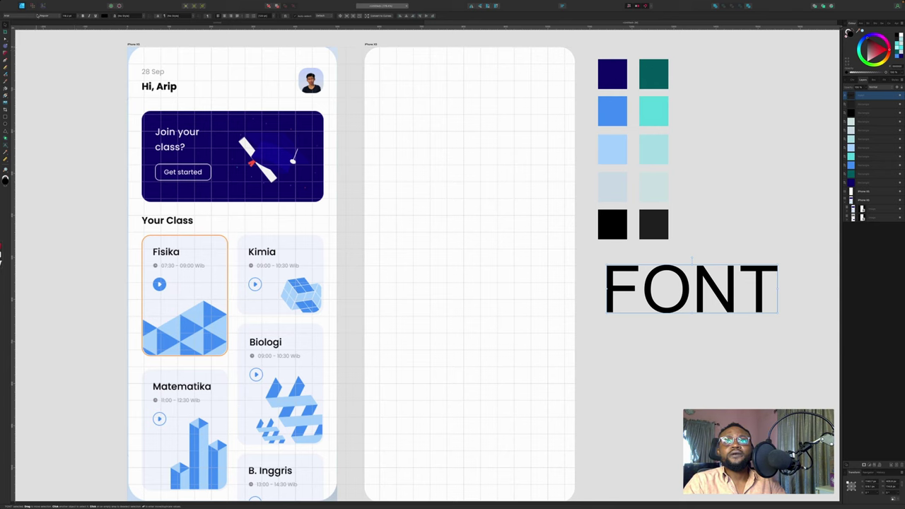
{"action": "left_click", "coordinate": [37, 17]}
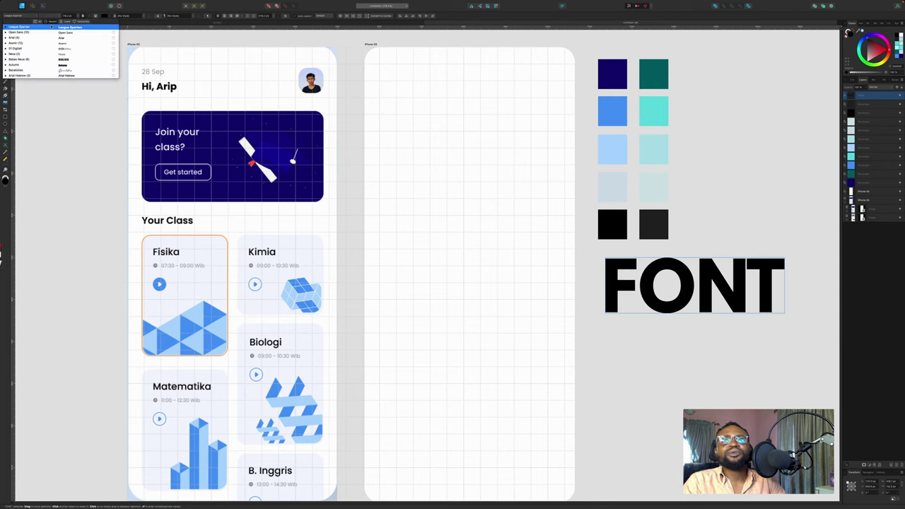
{"action": "left_click", "coordinate": [51, 26]}
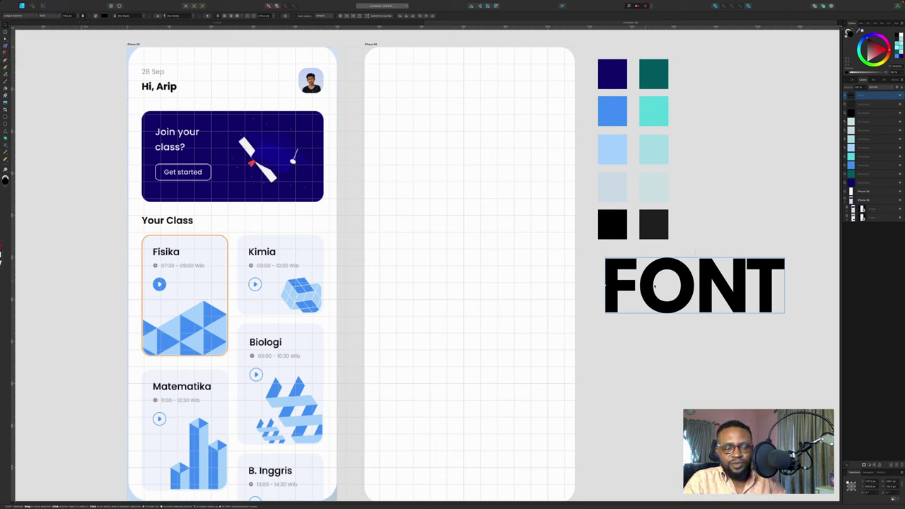
Duplicate the FONT text directly below the original and set the copy to Open Sans Regular
{"action": "double_click", "coordinate": [640, 283]}
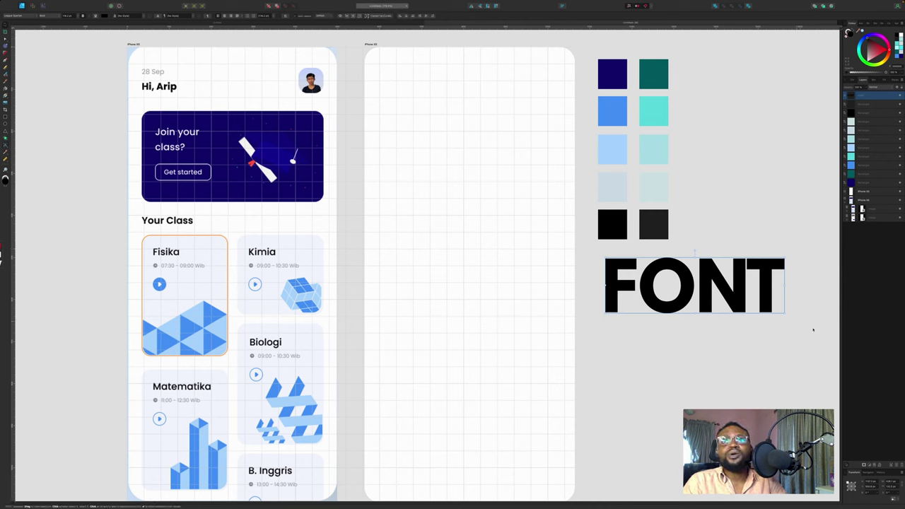
{"action": "left_click_drag", "start_coordinate": [673, 318], "coordinate": [672, 372]}
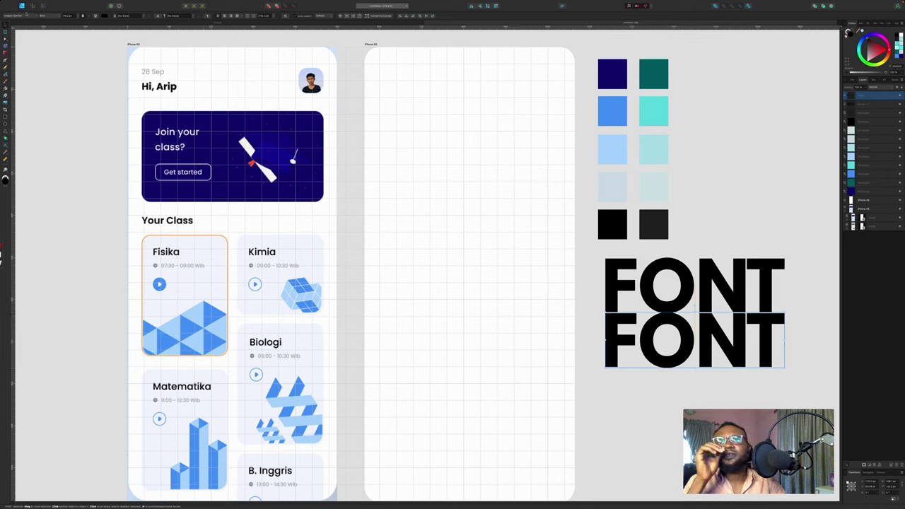
{"action": "left_click", "coordinate": [55, 15]}
{"action": "scroll", "coordinate": [54, 13], "scroll_direction": "up", "scroll_amount": 3}
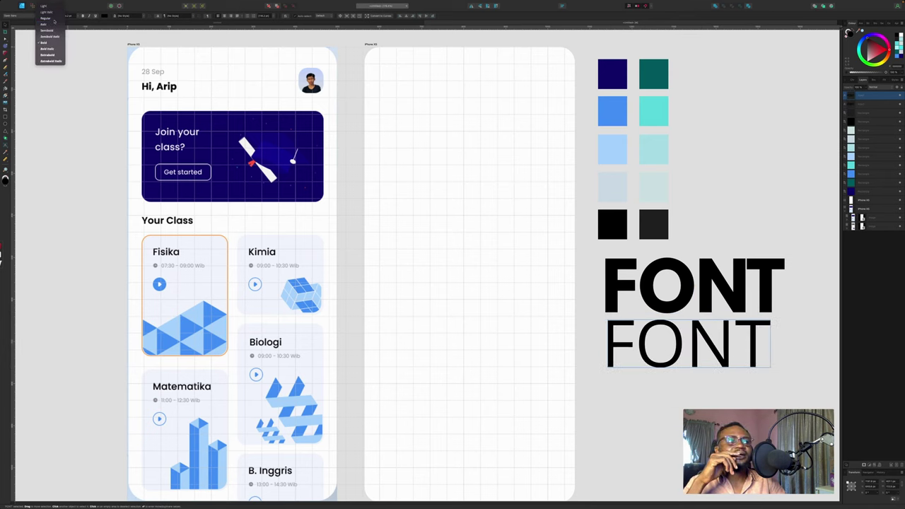
{"action": "left_click", "coordinate": [54, 19]}
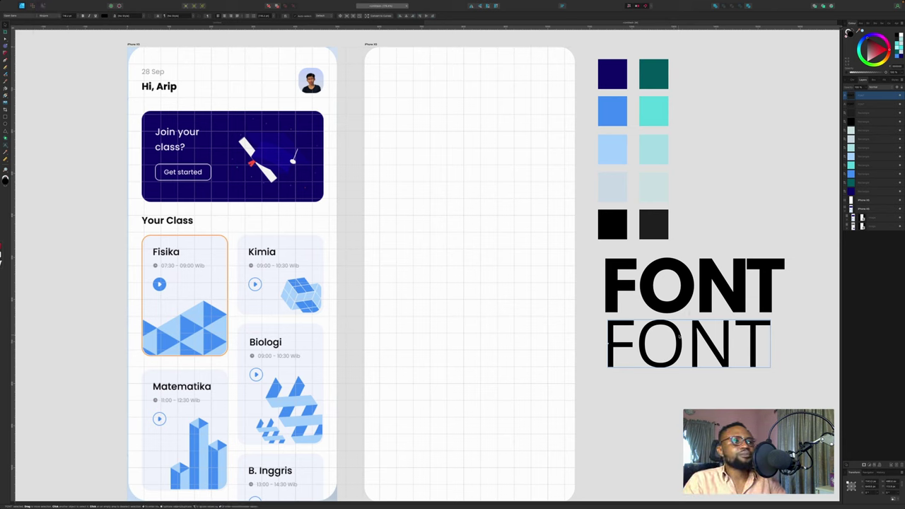
Replace the bold League Spartan FONT text with "Header text" and set its size to 24 pt
{"action": "double_click", "coordinate": [767, 278]}
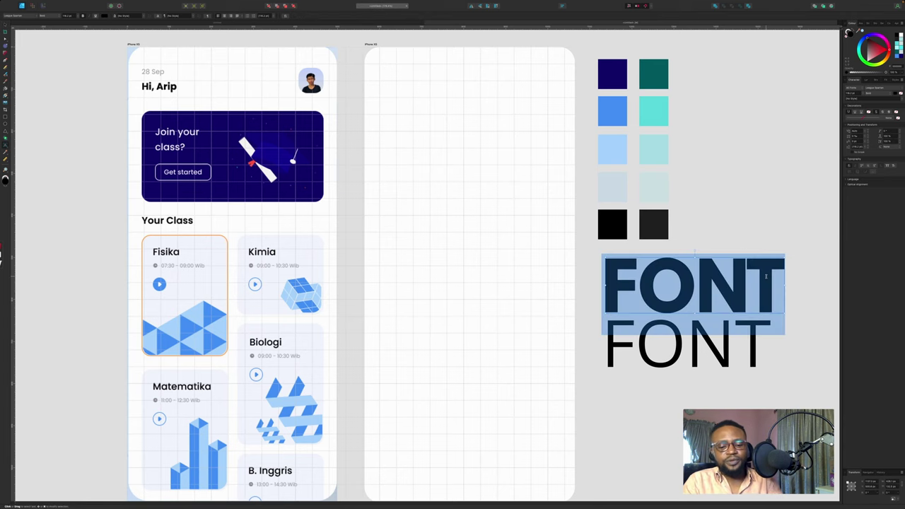
{"action": "type", "text": "Header"}
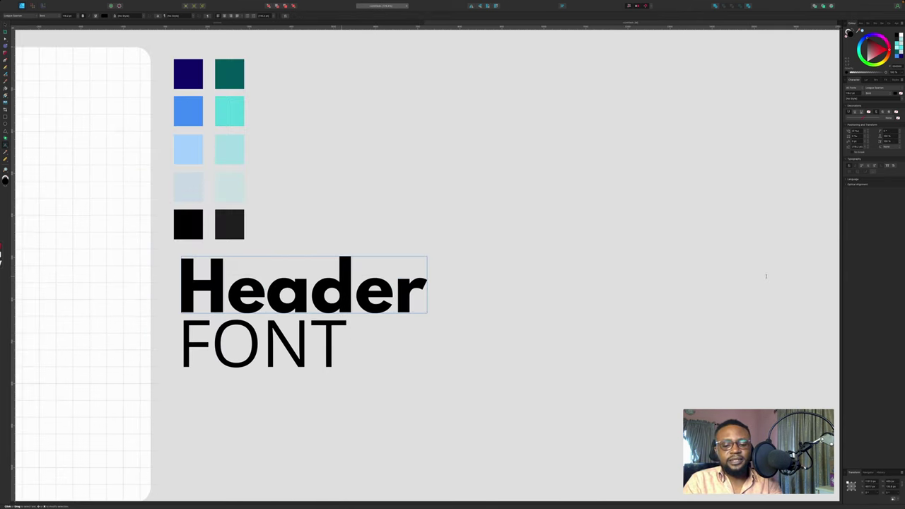
{"action": "type", "text": " text"}
{"action": "key", "text": "Escape"}
{"action": "left_click", "coordinate": [77, 16]}
{"action": "left_click", "coordinate": [70, 94]}
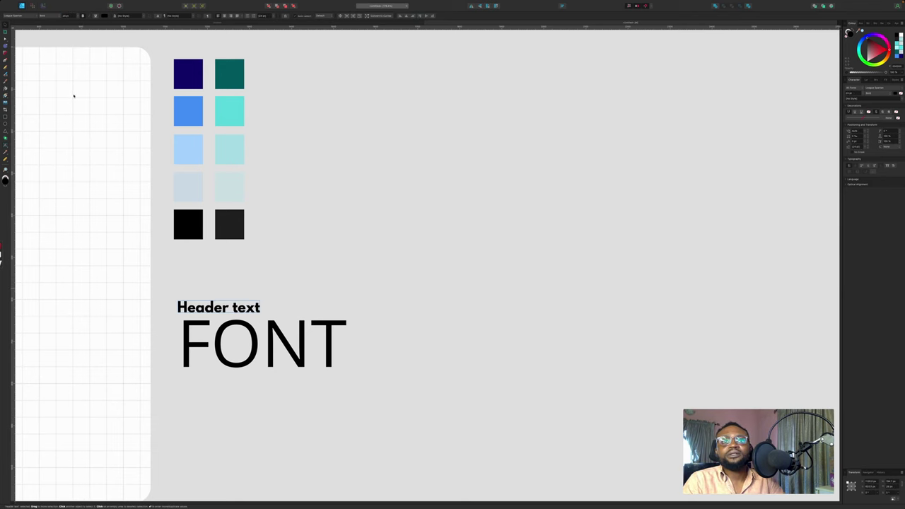
Duplicate the "Header text" sample directly below itself and set the copy's size to 15 pt
{"action": "scroll", "coordinate": [86, 105], "scroll_direction": "left", "scroll_amount": 10}
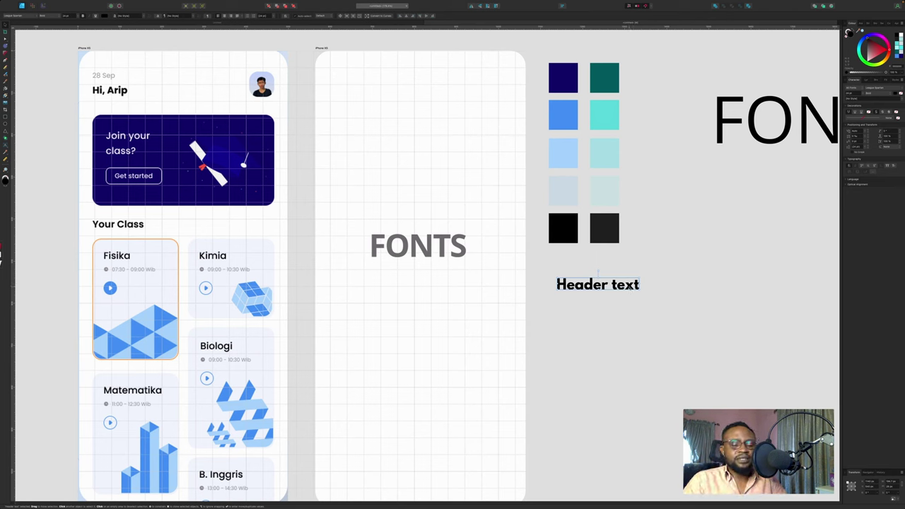
{"action": "left_click_drag", "start_coordinate": [632, 284], "coordinate": [636, 303]}
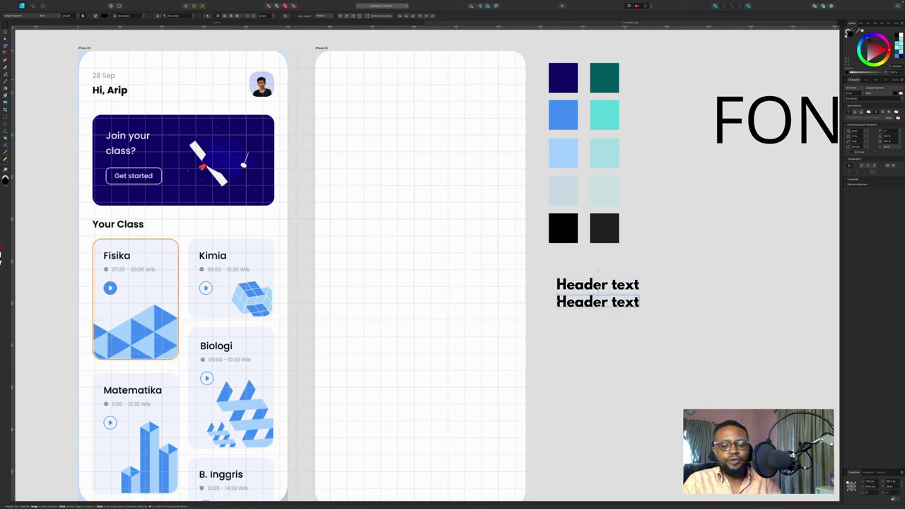
{"action": "type", "text": "15"}
{"action": "key", "text": "Return"}
{"action": "left_click", "coordinate": [618, 306]}
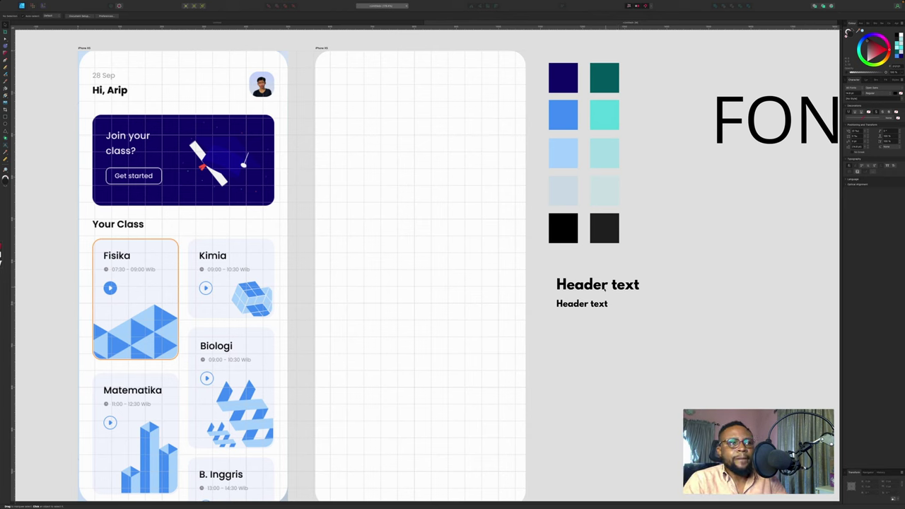
Move the small header sample down and place a 16 pt copy of the large header between the two
{"action": "left_click_drag", "start_coordinate": [592, 312], "coordinate": [592, 346]}
{"action": "left_click", "coordinate": [591, 283]}
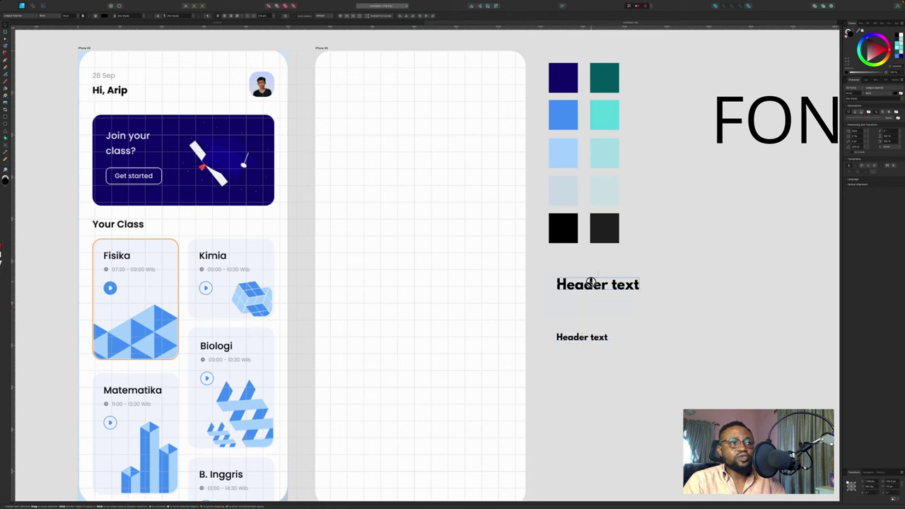
{"action": "left_click_drag", "start_coordinate": [593, 283], "coordinate": [591, 307], "text": "alt"}
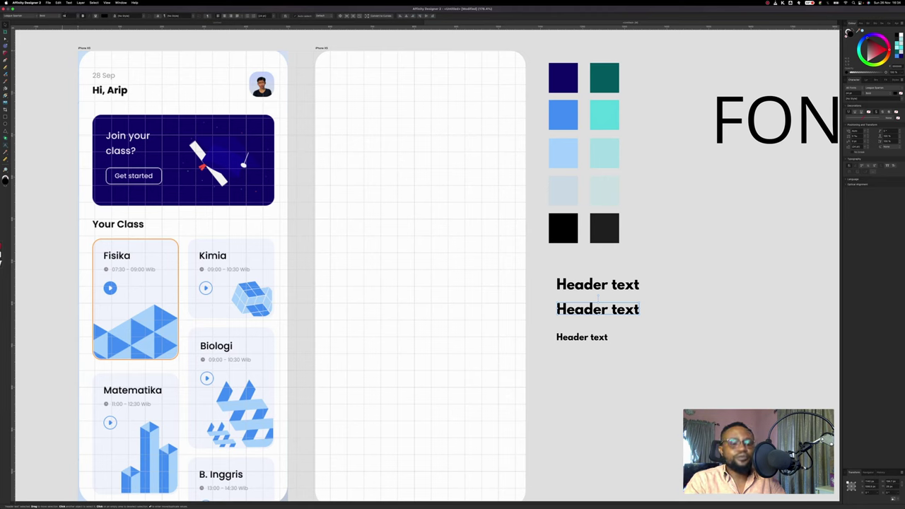
{"action": "key", "text": "Return"}
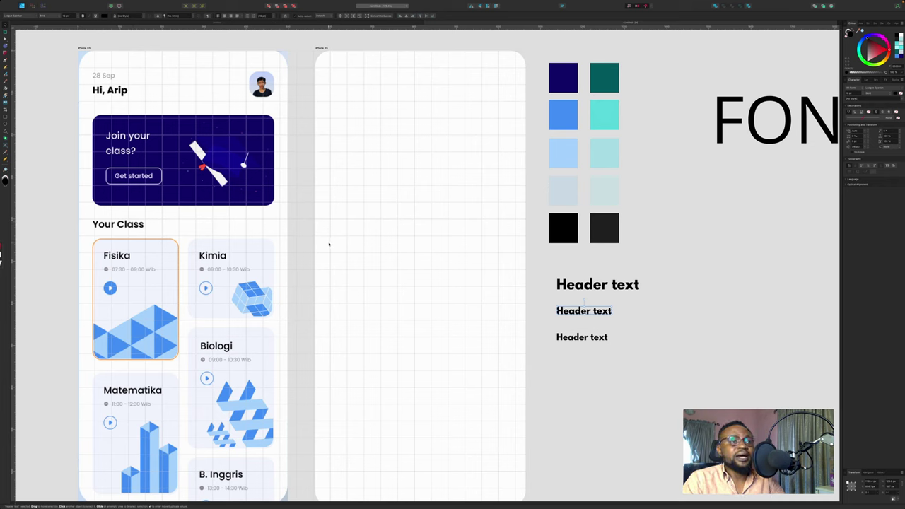
Move the large Open Sans FONT text below the header samples and retype it as "Fonts"
{"action": "left_click", "coordinate": [752, 129]}
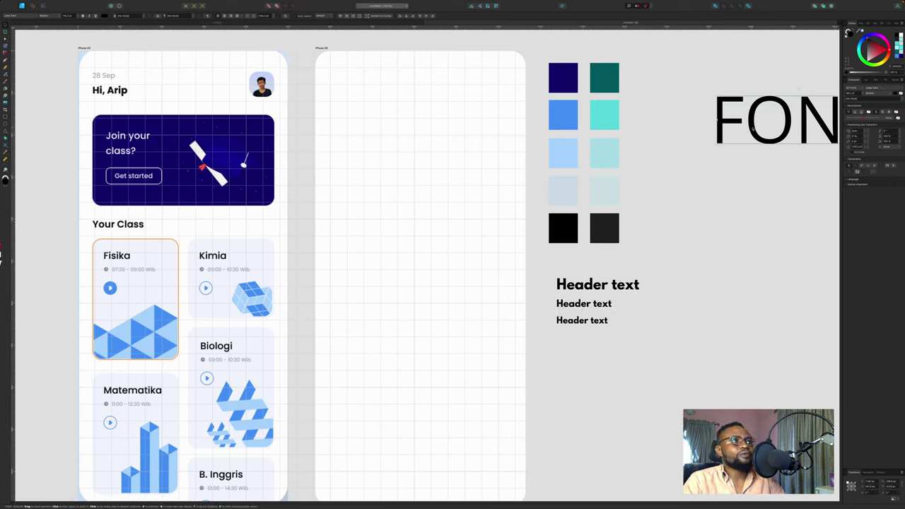
{"action": "left_click_drag", "start_coordinate": [753, 130], "coordinate": [593, 371]}
{"action": "triple_click", "coordinate": [594, 372]}
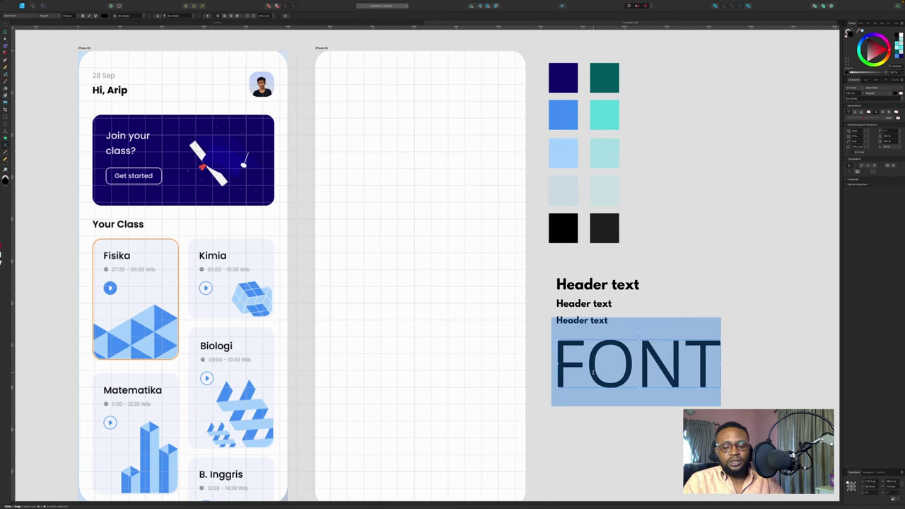
{"action": "type", "text": "Fonts"}
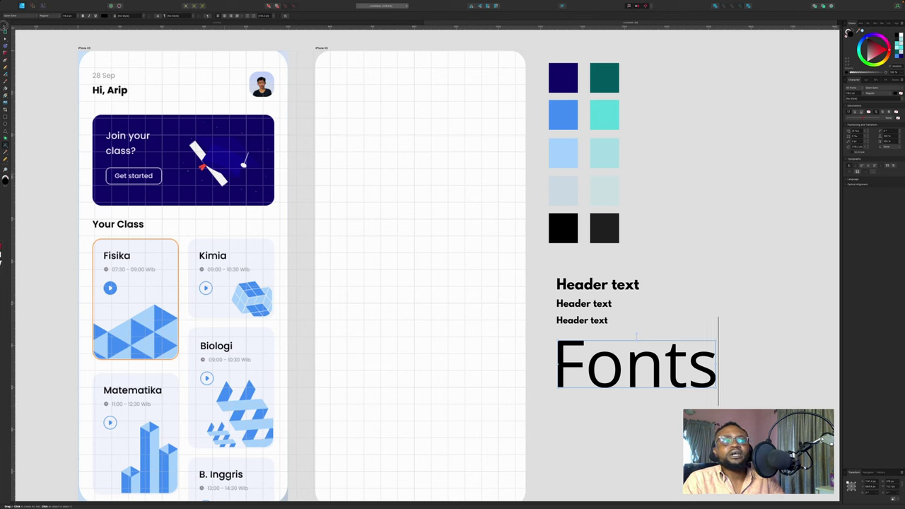
{"action": "left_click", "coordinate": [5, 24]}
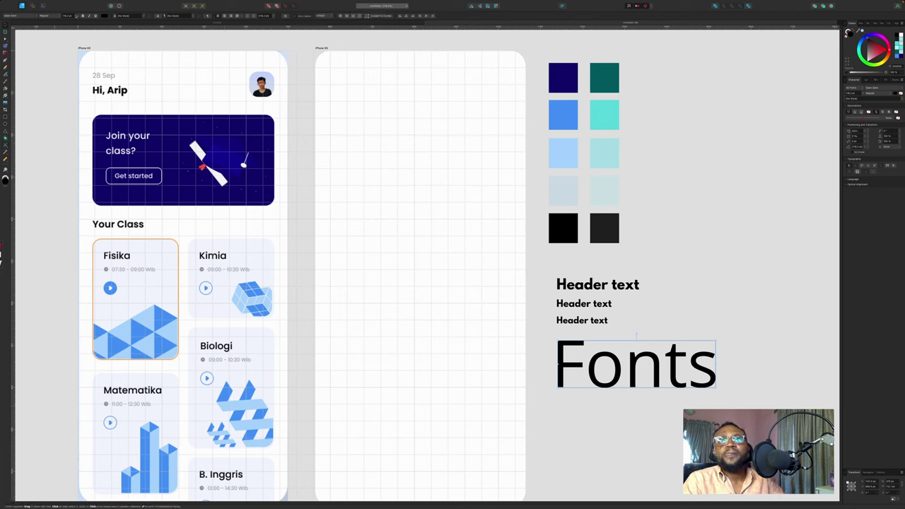
Set the "Fonts" text to 10 pt and move it up close beneath the header samples
{"action": "left_click", "coordinate": [74, 15]}
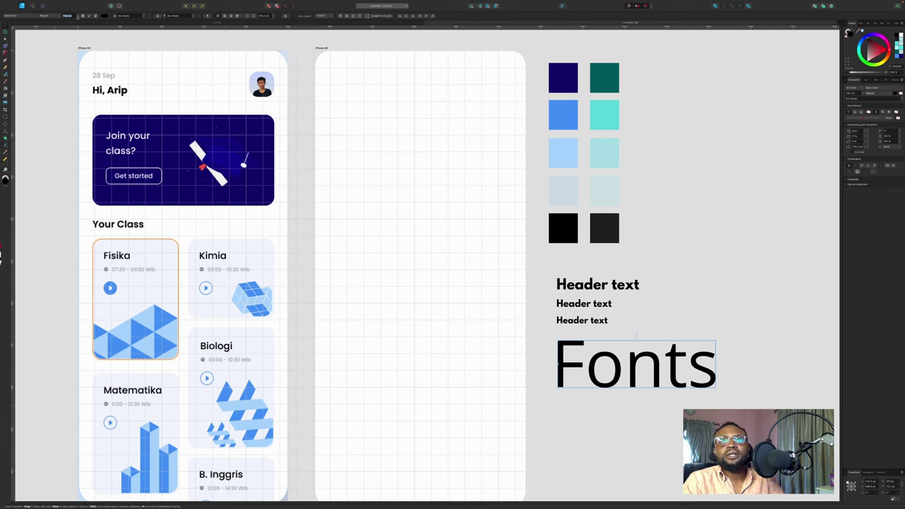
{"action": "left_click", "coordinate": [76, 16]}
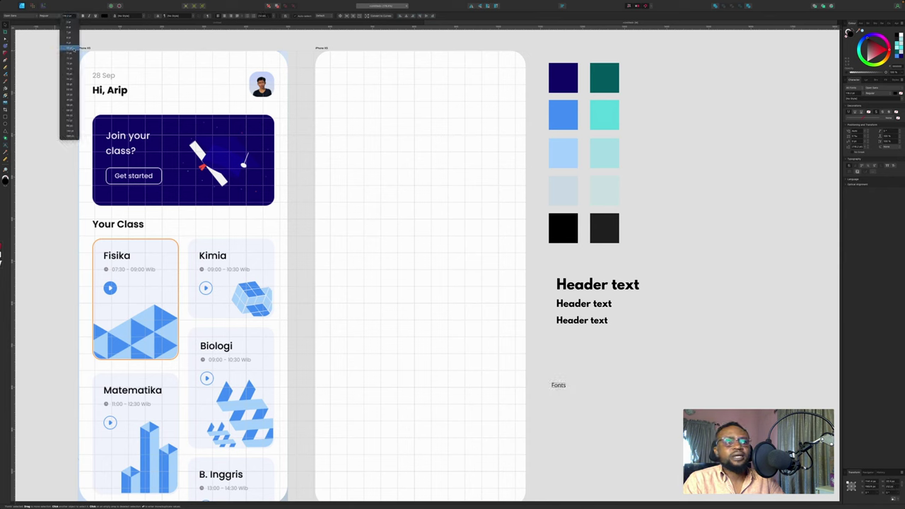
{"action": "left_click", "coordinate": [74, 48]}
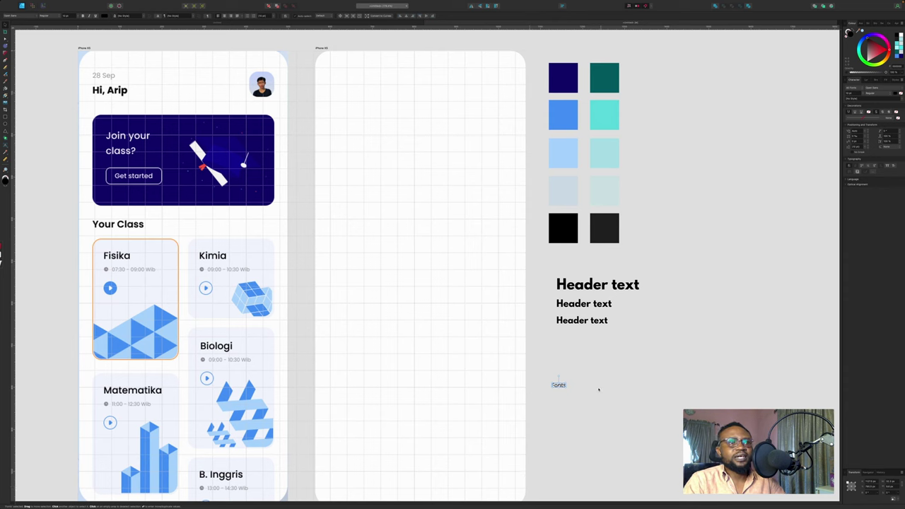
{"action": "left_click_drag", "start_coordinate": [562, 384], "coordinate": [566, 347]}
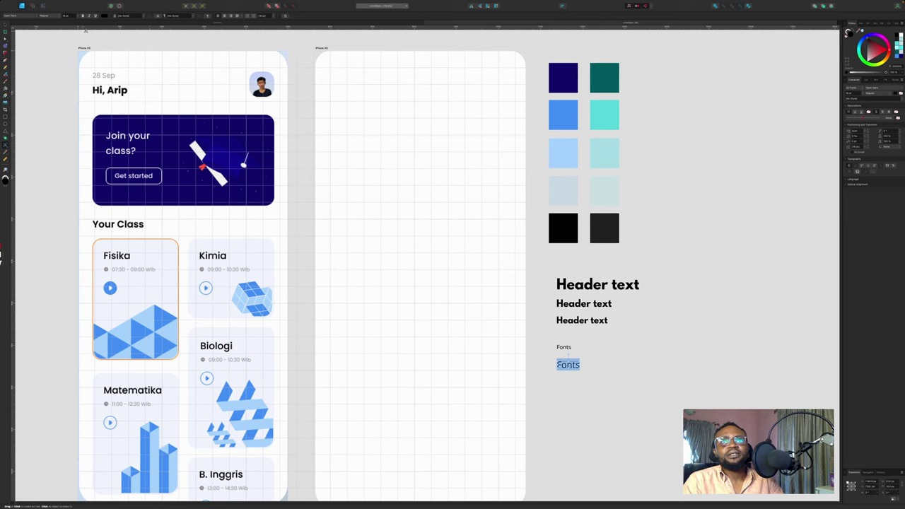
Set the 16 pt "Fonts" copy to Semibold and place it above the 10 pt sample
{"action": "left_click", "coordinate": [52, 14]}
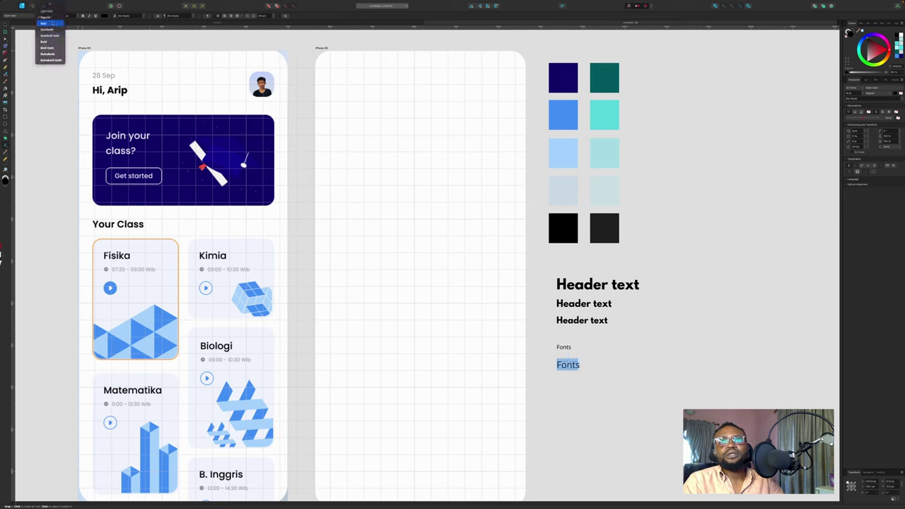
{"action": "left_click", "coordinate": [52, 29]}
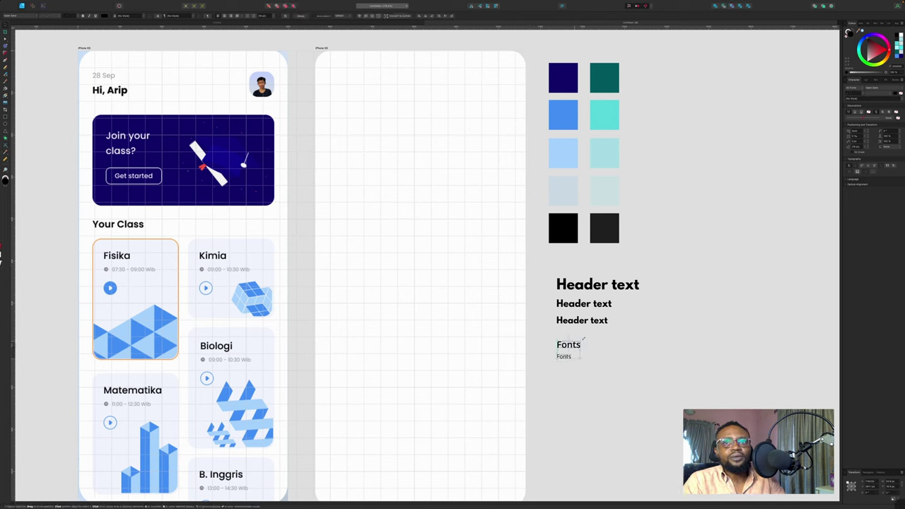
{"action": "left_click", "coordinate": [570, 345]}
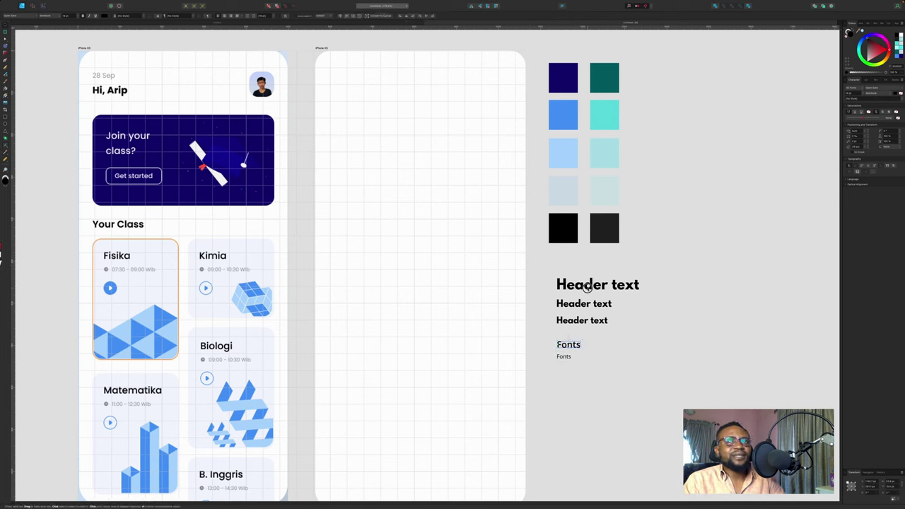
Move the large header sample to the top of the blank artboard and retype it as a "Hi," greeting with a first name
{"action": "left_click", "coordinate": [586, 285]}
{"action": "left_click_drag", "start_coordinate": [589, 285], "coordinate": [360, 101]}
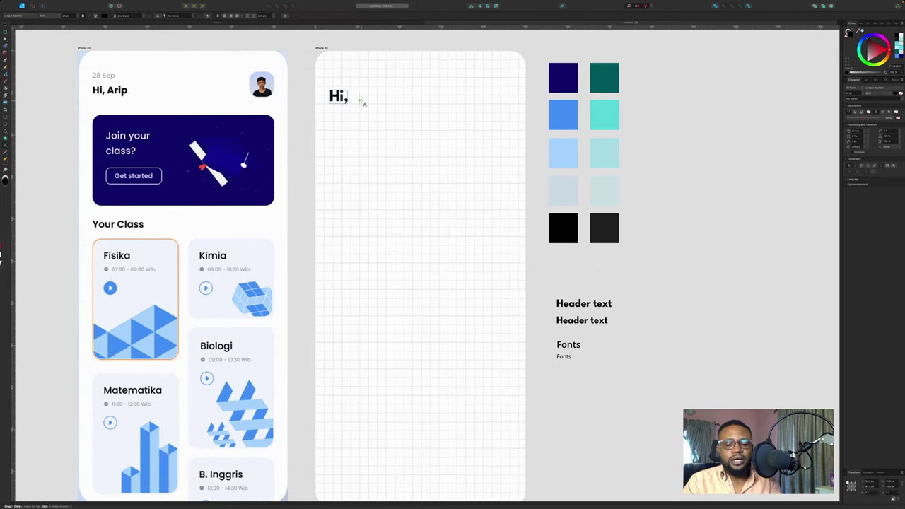
{"action": "type", "text": "Max"}
{"action": "key", "text": "Escape"}
Move the greeting text down slightly so that its baseline sits on a grid line
{"action": "left_click_drag", "start_coordinate": [354, 94], "coordinate": [355, 95]}
{"action": "scroll", "coordinate": [359, 93], "scroll_direction": "up", "scroll_amount": 5}
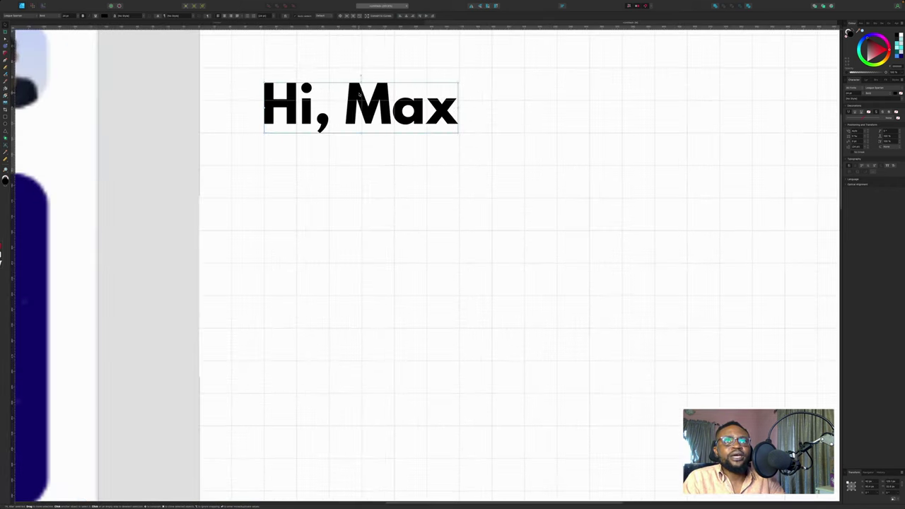
{"action": "left_click_drag", "start_coordinate": [355, 106], "coordinate": [354, 115]}
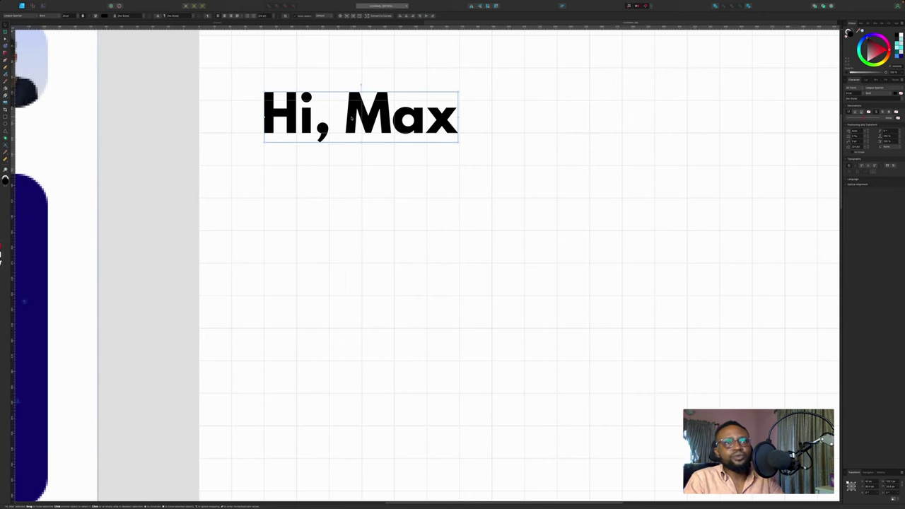
Place a copy of the 16 pt "Fonts" sample just above the greeting and line up its left edge with the greeting text
{"action": "scroll", "coordinate": [351, 121], "scroll_direction": "down", "scroll_amount": 3}
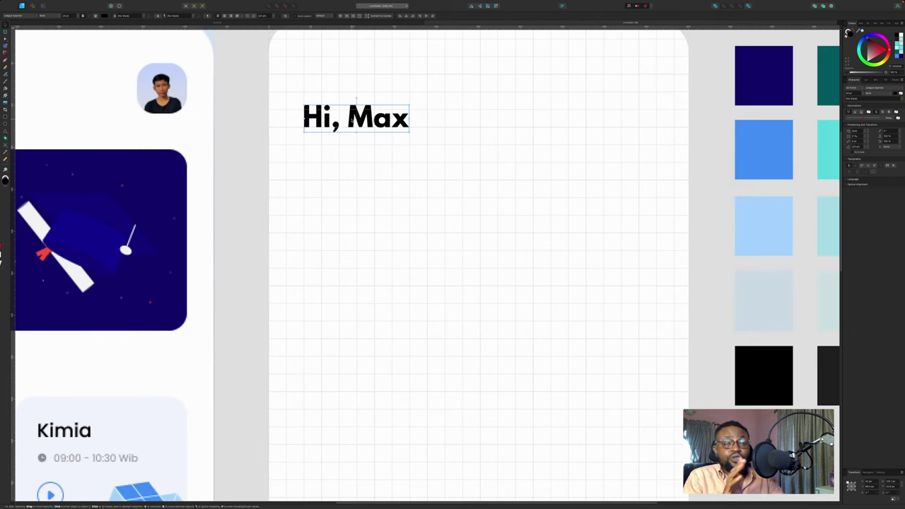
{"action": "scroll", "coordinate": [351, 122], "scroll_direction": "down", "scroll_amount": 5}
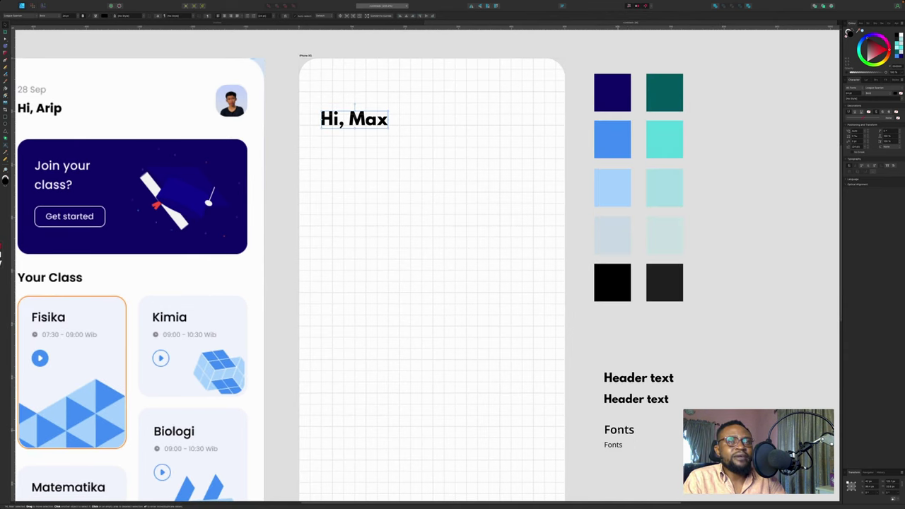
{"action": "left_click", "coordinate": [620, 424]}
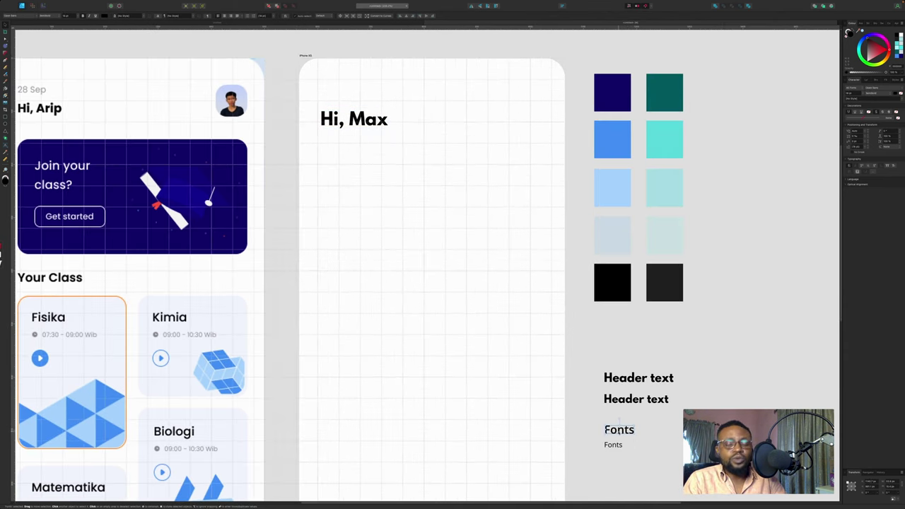
{"action": "left_click_drag", "start_coordinate": [619, 428], "coordinate": [329, 99]}
{"action": "scroll", "coordinate": [328, 99], "scroll_direction": "up", "scroll_amount": 5}
{"action": "left_click_drag", "start_coordinate": [325, 186], "coordinate": [322, 186]}
Retype the copied "Fonts" text above the greeting as "28 Nov"
{"action": "scroll", "coordinate": [332, 186], "scroll_direction": "left", "scroll_amount": 10}
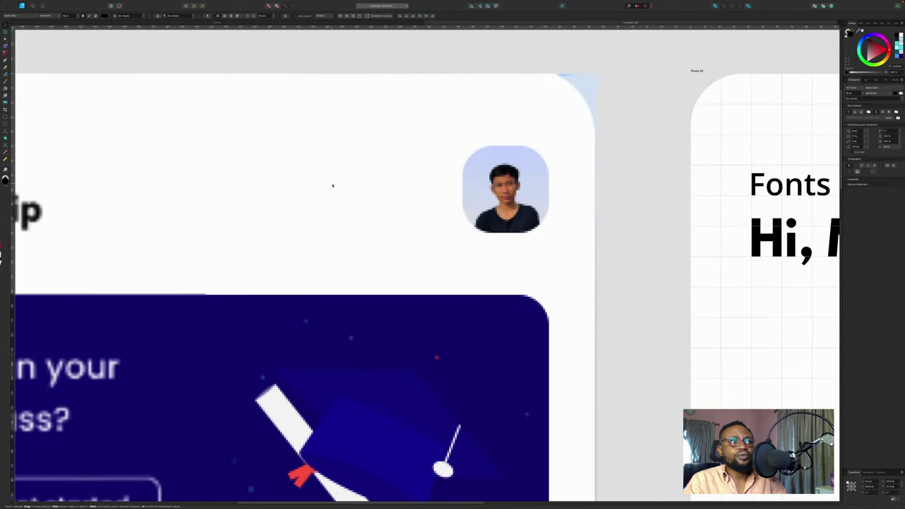
{"action": "scroll", "coordinate": [332, 186], "scroll_direction": "down", "scroll_amount": 5}
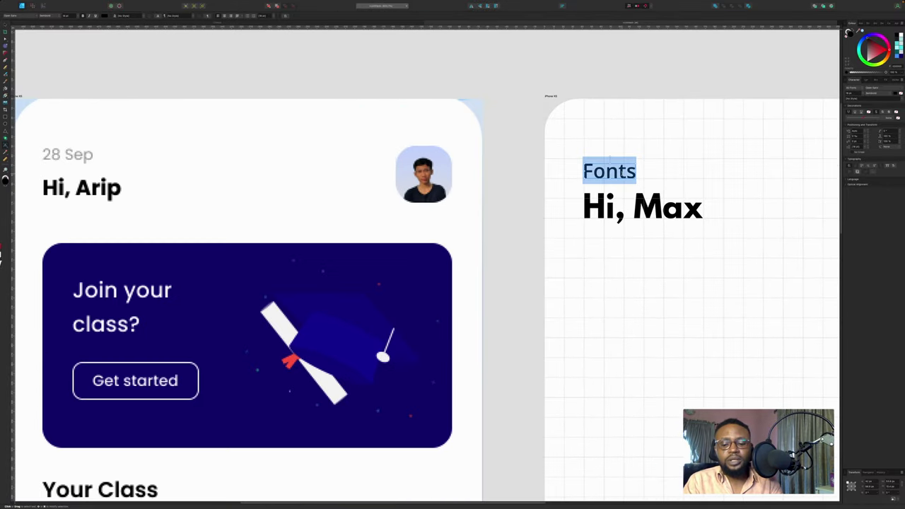
{"action": "type", "text": "28"}
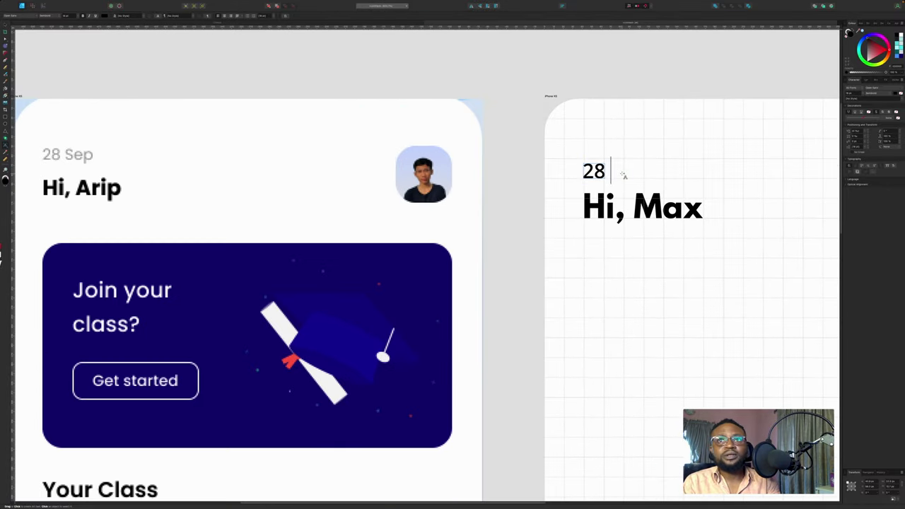
{"action": "type", "text": "Nov"}
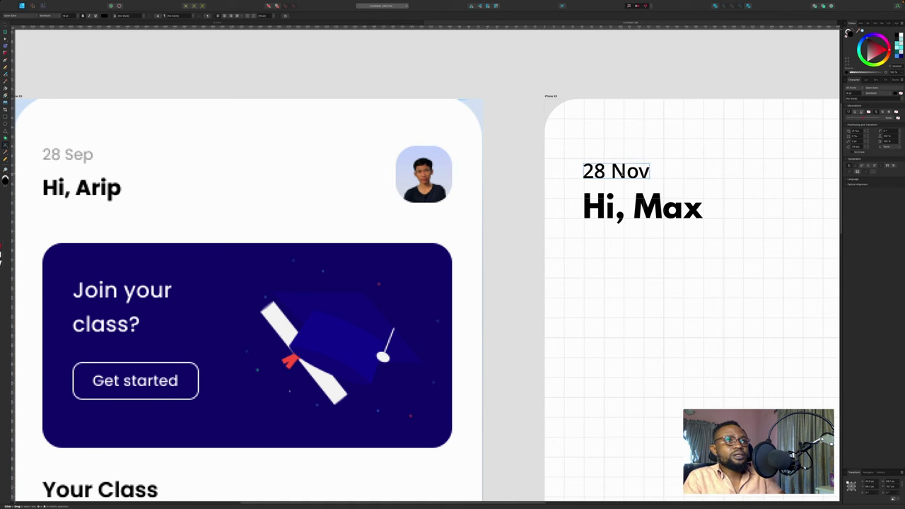
Duplicate the dark grey swatch to its right, lighten the copy to a mid grey, and apply that grey to the date text
{"action": "scroll", "coordinate": [647, 338], "scroll_direction": "right", "scroll_amount": 15}
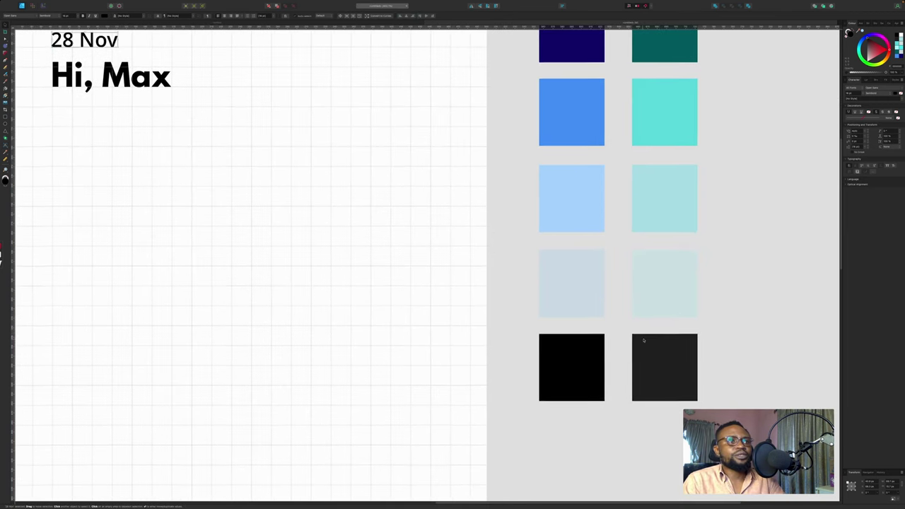
{"action": "left_click", "coordinate": [648, 338]}
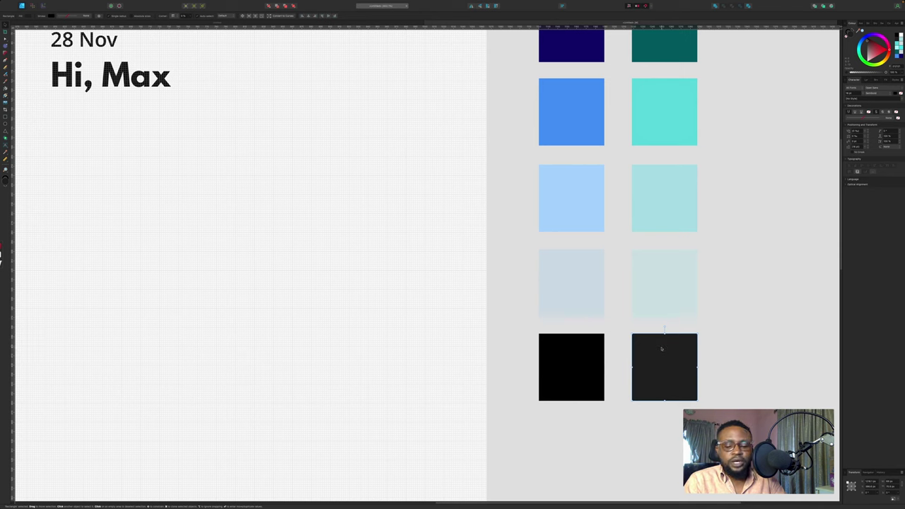
{"action": "left_click_drag", "start_coordinate": [659, 352], "coordinate": [743, 336]}
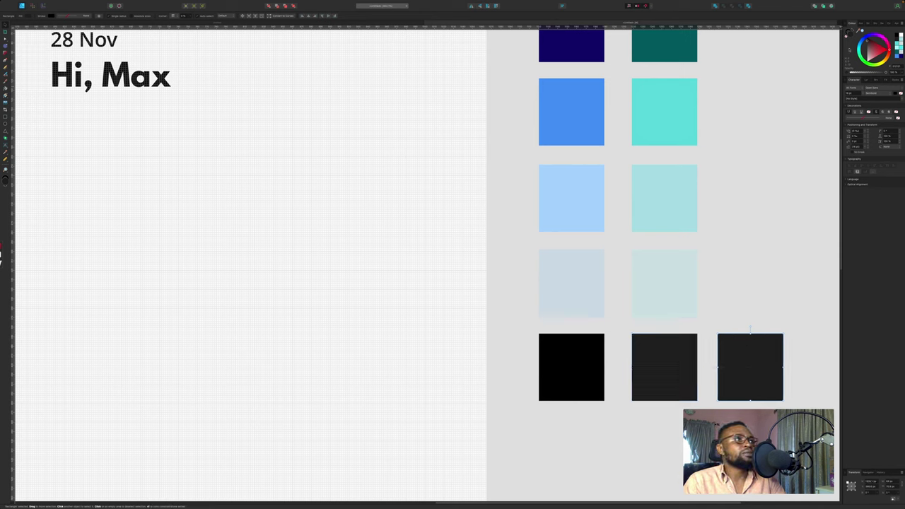
{"action": "left_click_drag", "start_coordinate": [868, 41], "coordinate": [863, 53]}
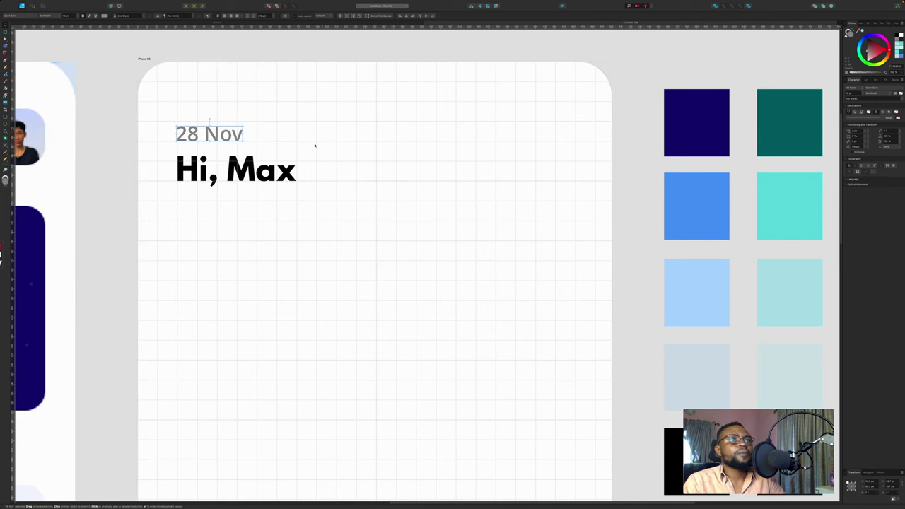
Draw a square three grid cells wide opposite the greeting near the artboard's right edge and fill it with the bright teal swatch colour
{"action": "scroll", "coordinate": [309, 134], "scroll_direction": "down", "scroll_amount": 5}
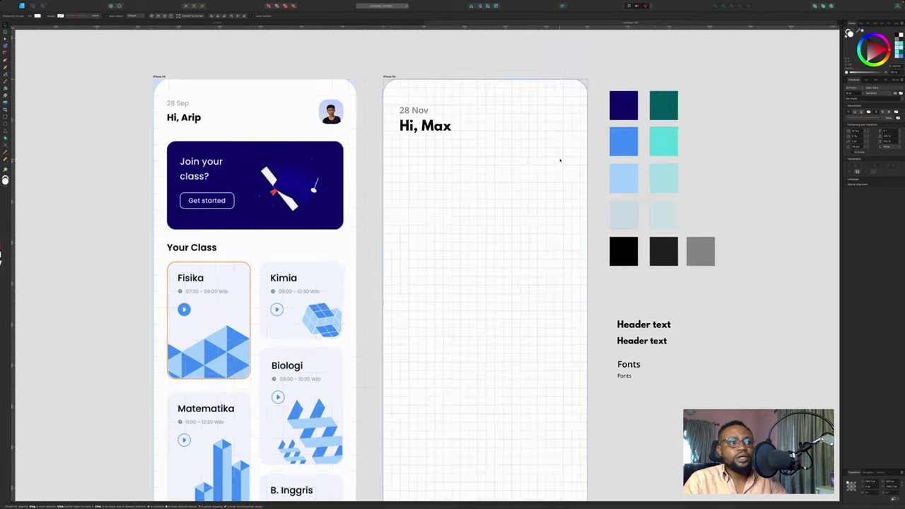
{"action": "scroll", "coordinate": [559, 158], "scroll_direction": "down", "scroll_amount": 3}
{"action": "scroll", "coordinate": [560, 160], "scroll_direction": "up", "scroll_amount": 5}
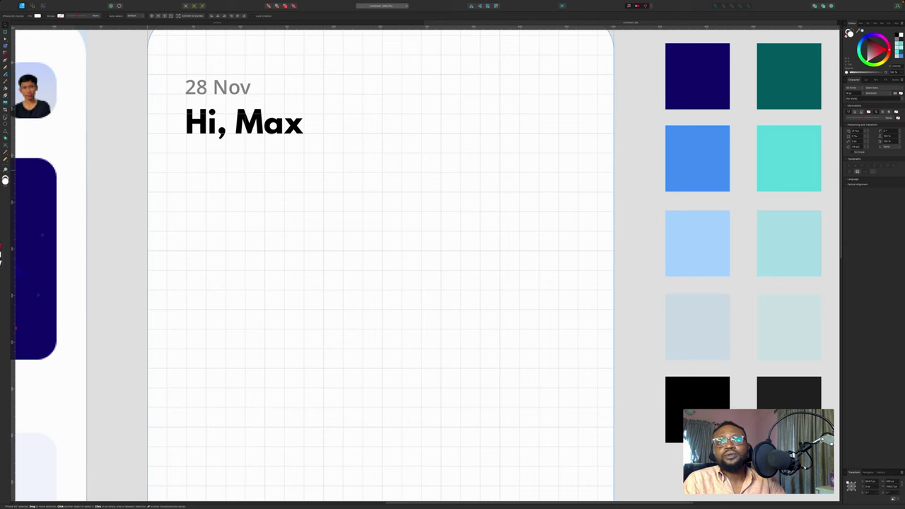
{"action": "left_click", "coordinate": [6, 117]}
{"action": "scroll", "coordinate": [561, 105], "scroll_direction": "up", "scroll_amount": 1}
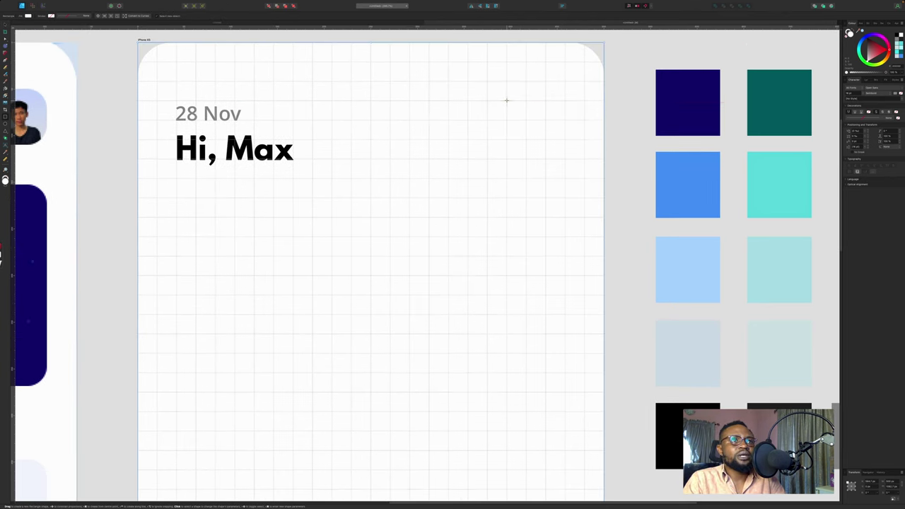
{"action": "left_click_drag", "start_coordinate": [507, 100], "coordinate": [566, 159]}
{"action": "key", "text": "i"}
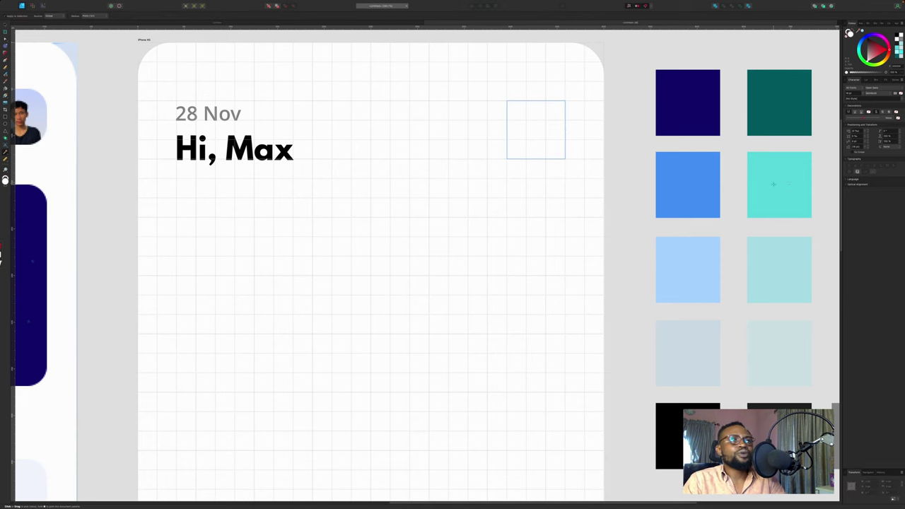
{"action": "left_click", "coordinate": [771, 183]}
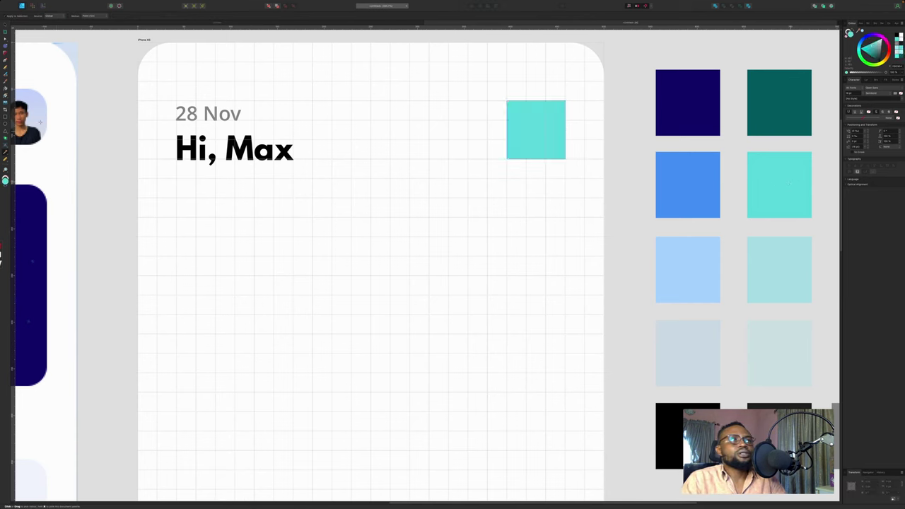
Round all four corners of the small teal square generously to match the avatar shape in the reference design
{"action": "left_click", "coordinate": [6, 25]}
{"action": "left_click", "coordinate": [5, 53]}
{"action": "left_click_drag", "start_coordinate": [497, 93], "coordinate": [610, 188]}
{"action": "scroll", "coordinate": [561, 95], "scroll_direction": "left", "scroll_amount": 2}
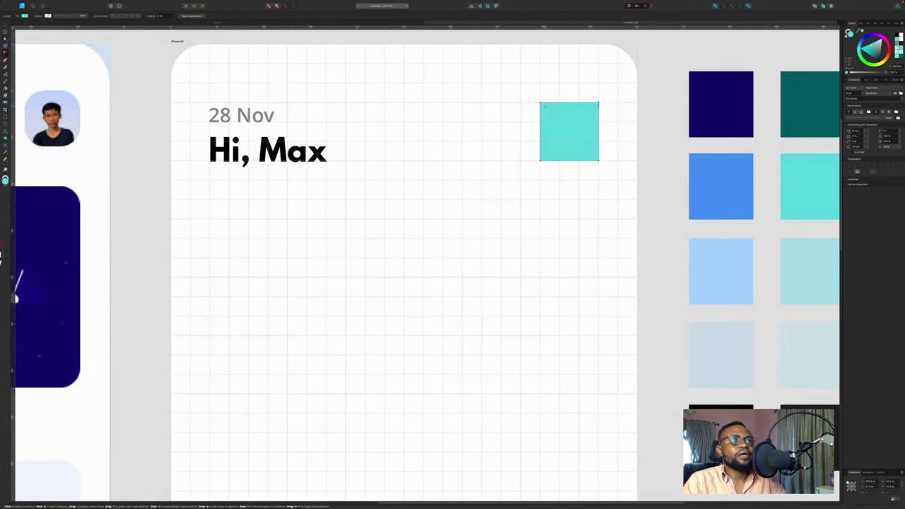
{"action": "key", "text": "c"}
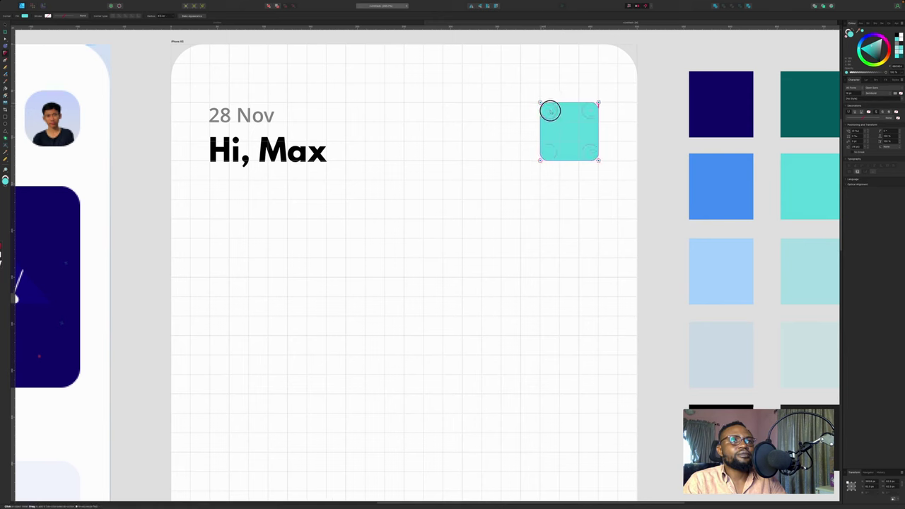
{"action": "left_click_drag", "start_coordinate": [550, 110], "coordinate": [560, 120]}
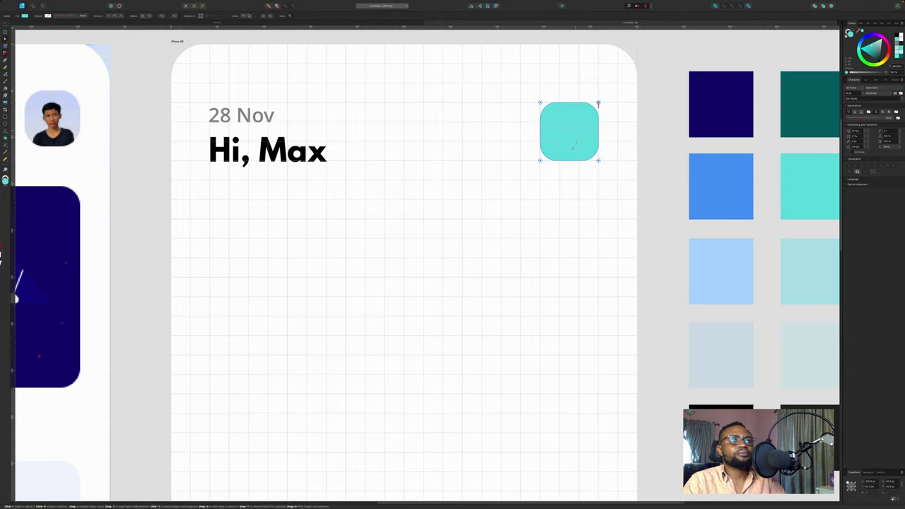
{"action": "scroll", "coordinate": [559, 121], "scroll_direction": "up", "scroll_amount": 1}
{"action": "scroll", "coordinate": [560, 120], "scroll_direction": "left", "scroll_amount": 1}
{"action": "left_click", "coordinate": [5, 25]}
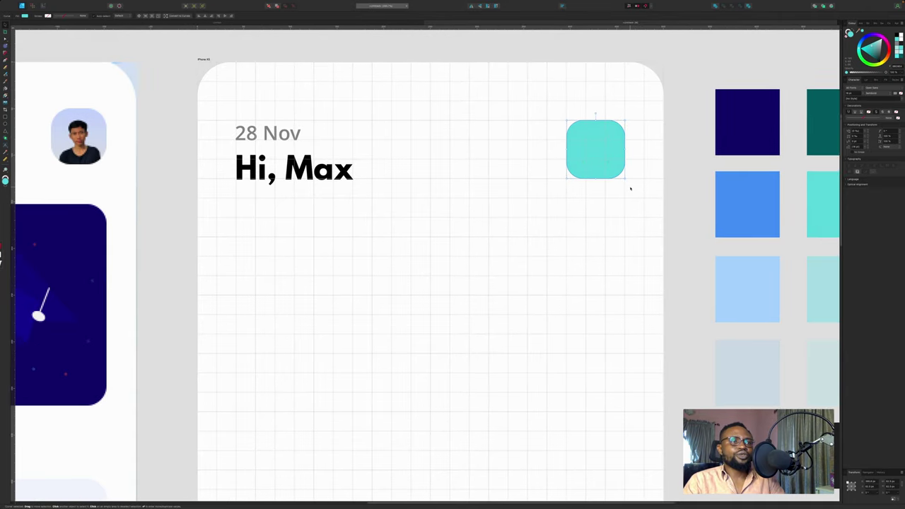
Place the stock portrait of the man in the red shirt and align it to the teal square's right edge
{"action": "scroll", "coordinate": [630, 188], "scroll_direction": "down", "scroll_amount": 2}
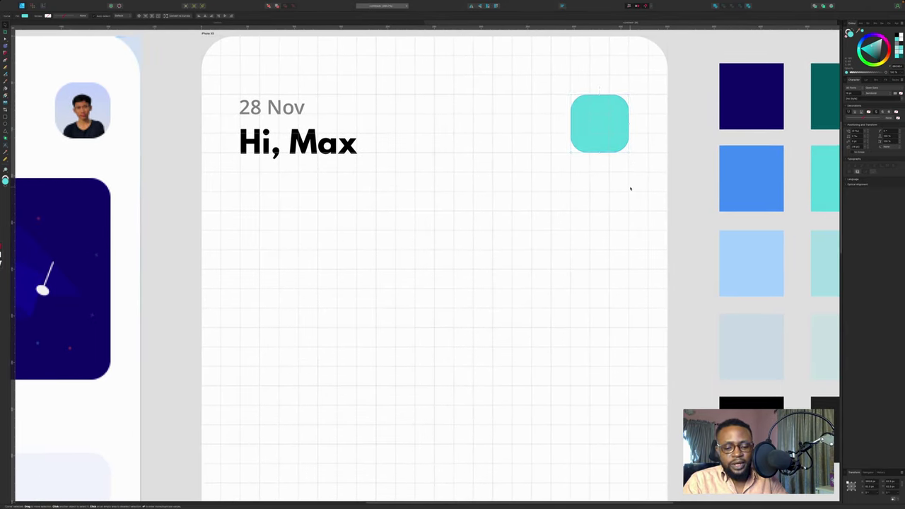
{"action": "scroll", "coordinate": [631, 188], "scroll_direction": "up", "scroll_amount": 2}
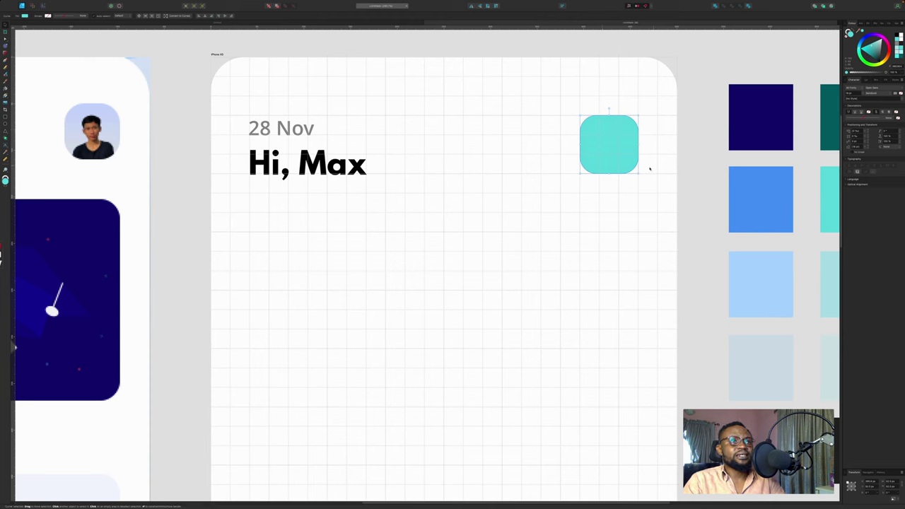
{"action": "left_click", "coordinate": [873, 24]}
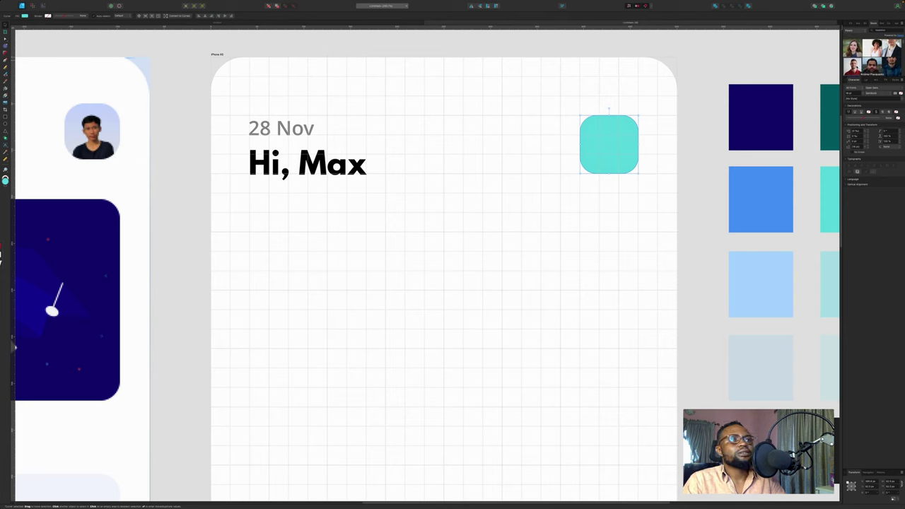
{"action": "left_click_drag", "start_coordinate": [853, 66], "coordinate": [446, 192]}
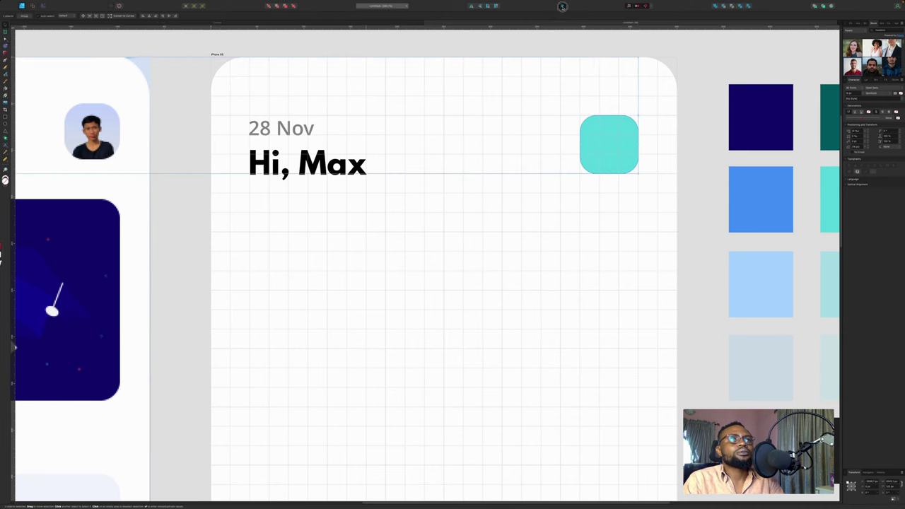
{"action": "left_click", "coordinate": [563, 6]}
{"action": "left_click", "coordinate": [578, 21]}
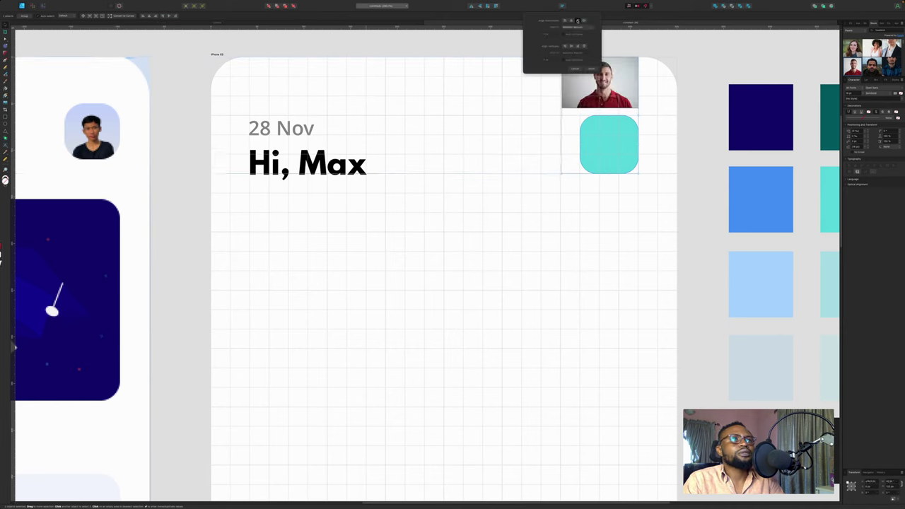
{"action": "left_click", "coordinate": [693, 91]}
Enlarge the portrait to cover the teal rounded square and clip it inside that shape with the face centred
{"action": "left_click_drag", "start_coordinate": [590, 73], "coordinate": [599, 133]}
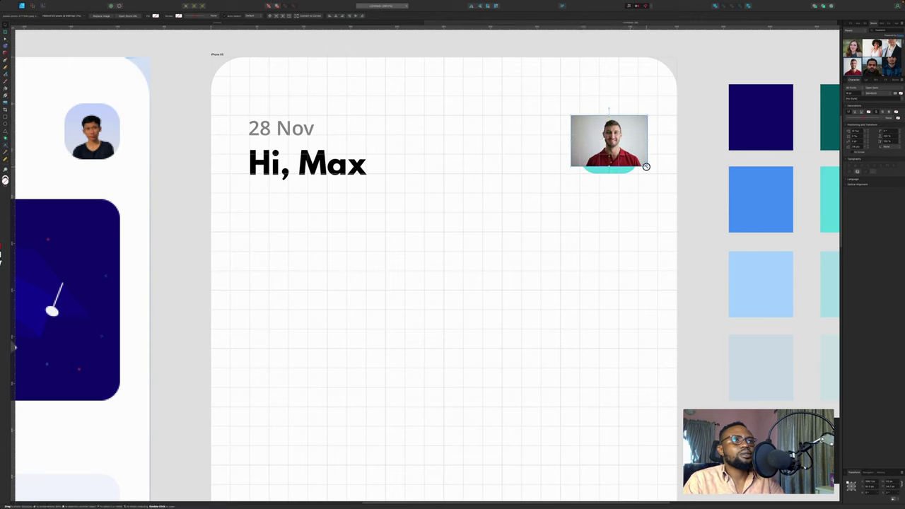
{"action": "left_click_drag", "start_coordinate": [648, 167], "coordinate": [670, 181]}
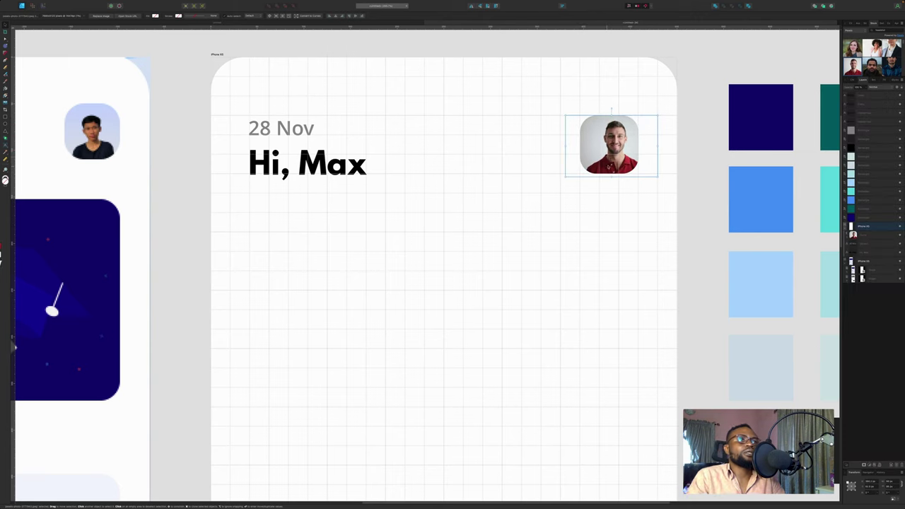
{"action": "left_click_drag", "start_coordinate": [631, 150], "coordinate": [626, 150]}
{"action": "left_click", "coordinate": [529, 272]}
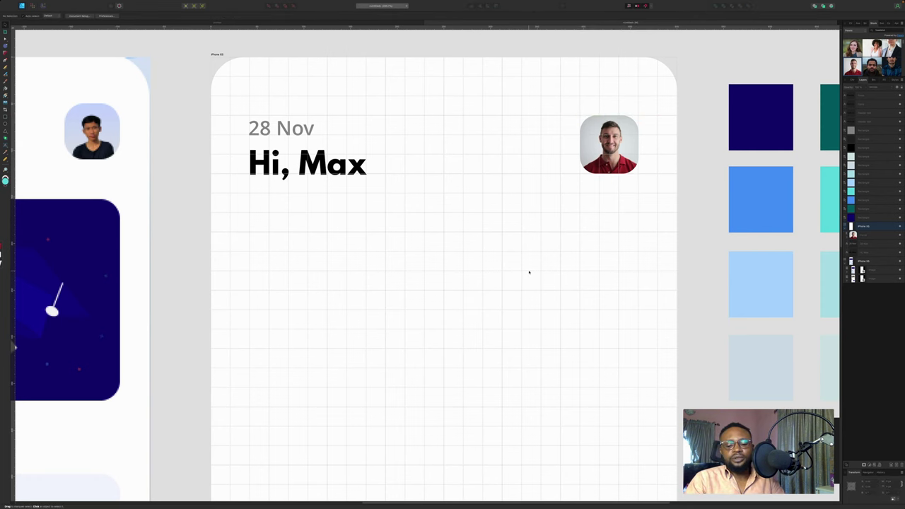
Enlarge the clipped portrait inside the avatar frame so that the face fills more of it
{"action": "scroll", "coordinate": [529, 272], "scroll_direction": "down", "scroll_amount": 3}
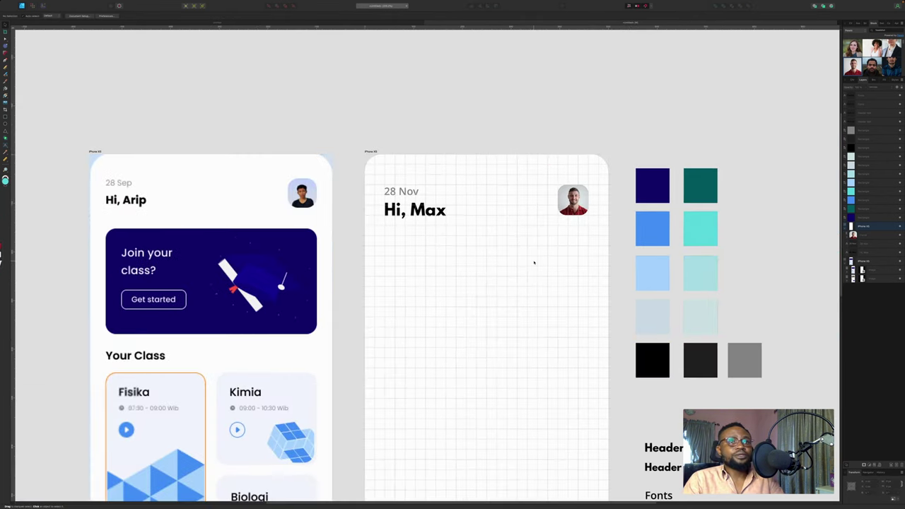
{"action": "scroll", "coordinate": [533, 263], "scroll_direction": "up", "scroll_amount": 1}
{"action": "scroll", "coordinate": [534, 262], "scroll_direction": "down", "scroll_amount": 1}
{"action": "scroll", "coordinate": [533, 262], "scroll_direction": "up", "scroll_amount": 1}
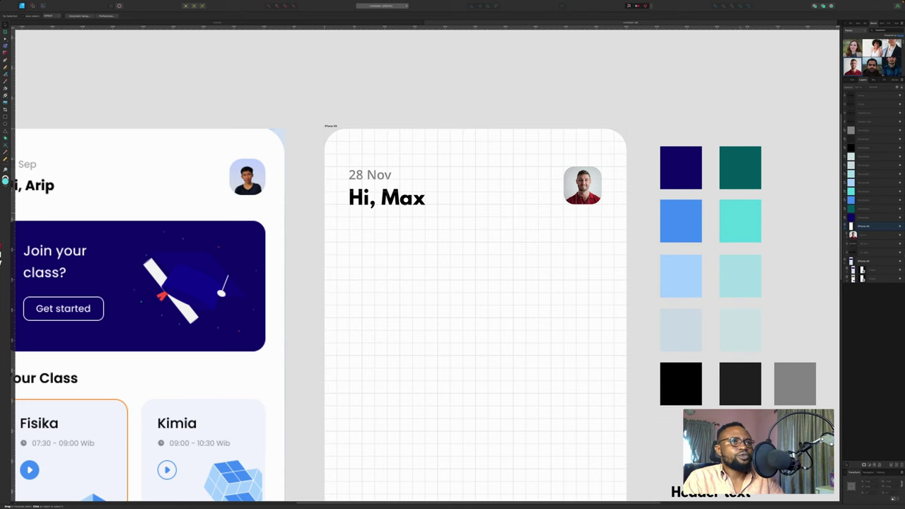
{"action": "left_click", "coordinate": [877, 235]}
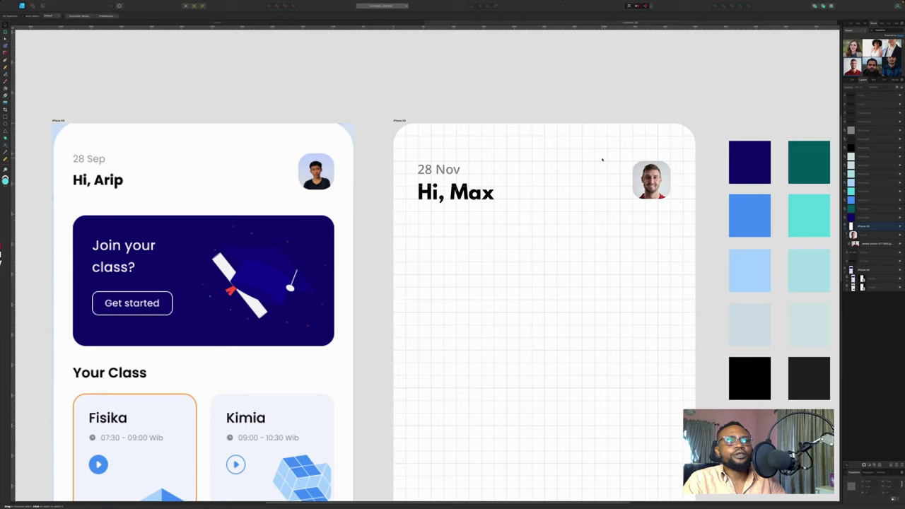
Draw a wide teal banner rectangle below the greeting, spanning from the greeting's left edge to the avatar's right edge
{"action": "scroll", "coordinate": [601, 160], "scroll_direction": "down", "scroll_amount": 1}
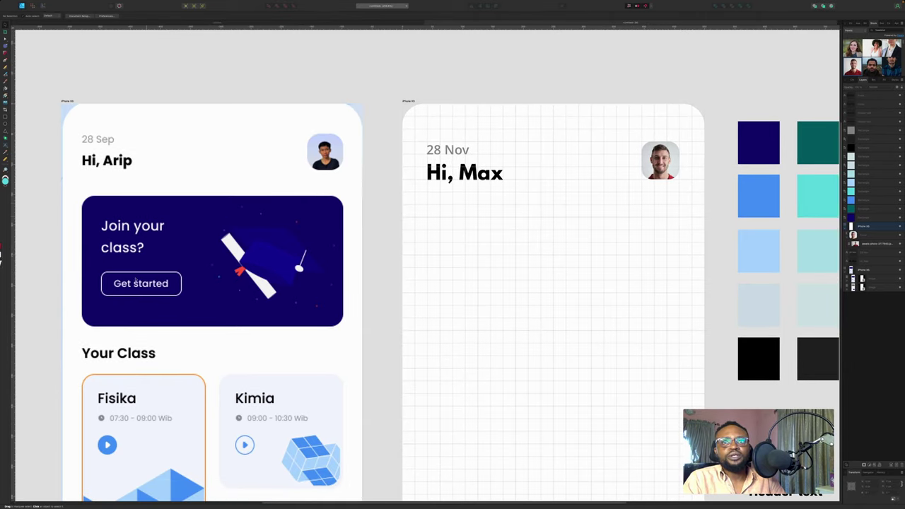
{"action": "key", "text": "m"}
{"action": "left_click_drag", "start_coordinate": [427, 216], "coordinate": [679, 330]}
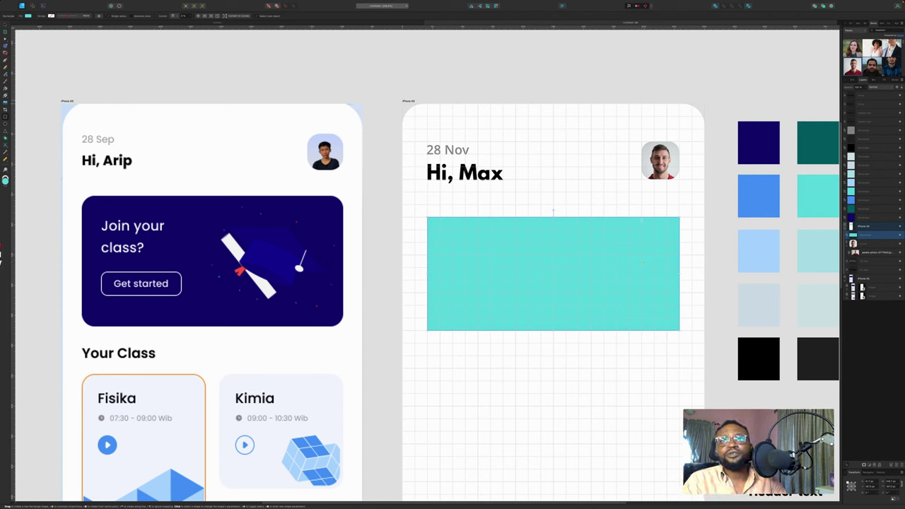
Round all four corners of the teal banner rectangle with the Corner tool
{"action": "key", "text": "c"}
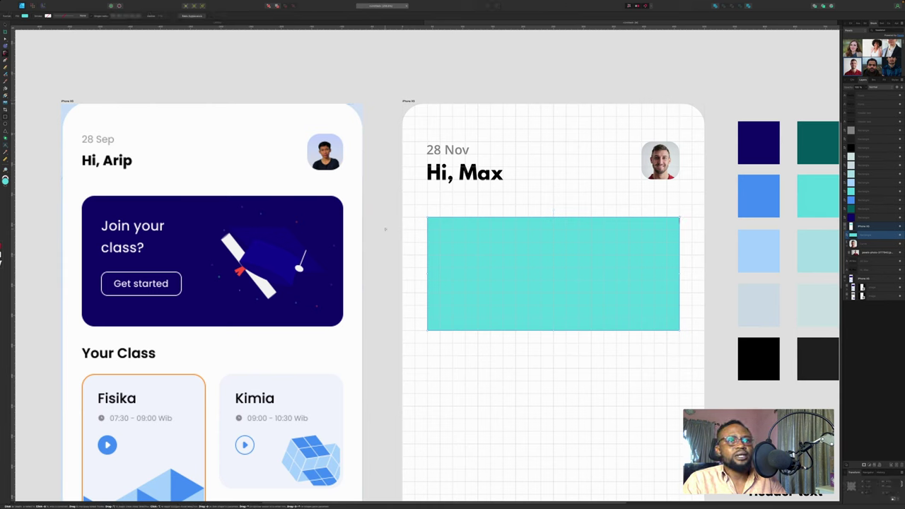
{"action": "left_click_drag", "start_coordinate": [413, 208], "coordinate": [736, 353]}
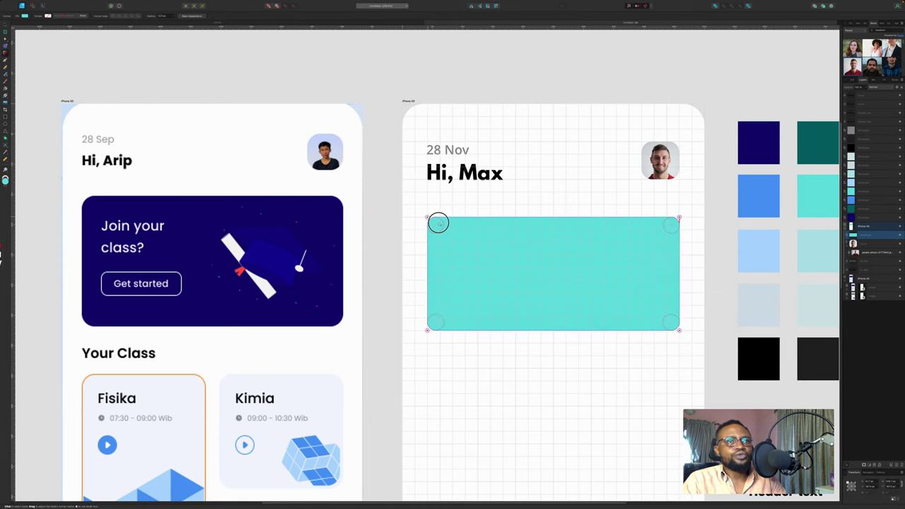
{"action": "left_click_drag", "start_coordinate": [439, 223], "coordinate": [442, 225]}
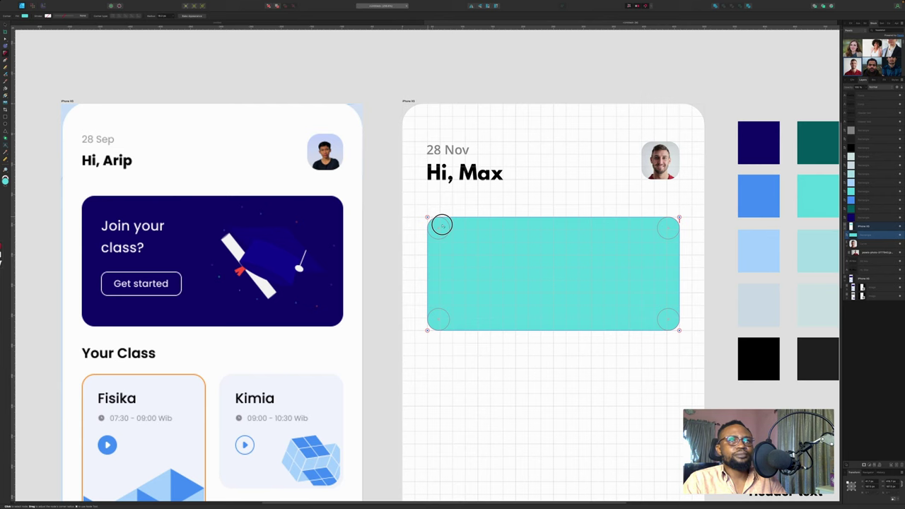
{"action": "key", "text": "a"}
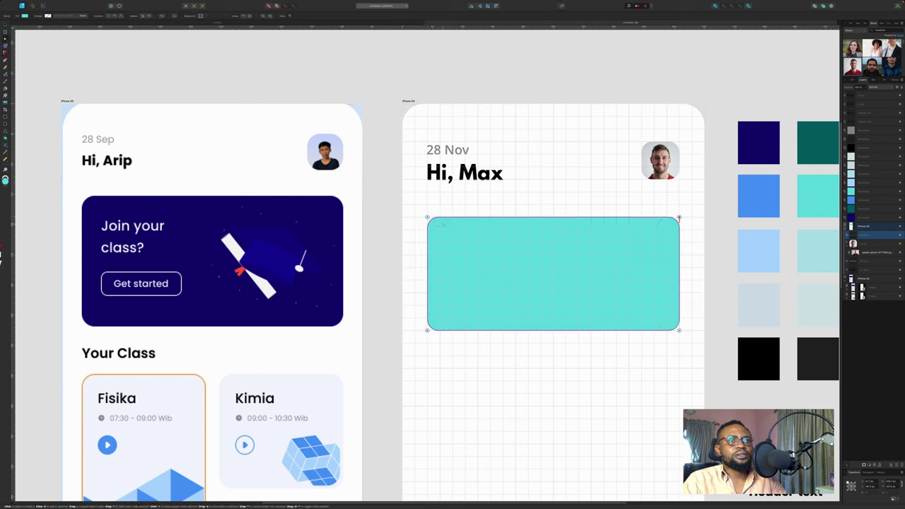
{"action": "key", "text": "c"}
{"action": "mouse_move", "coordinate": [3, 3]}
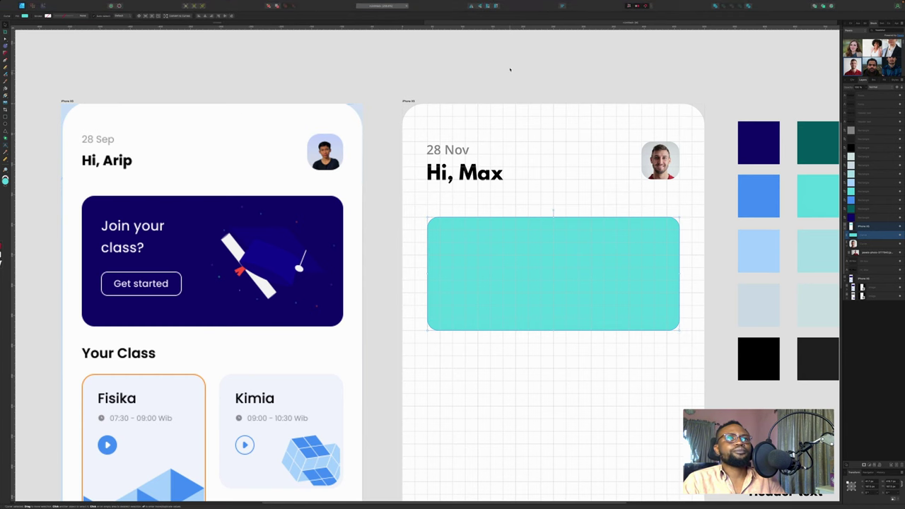
Recolour the rounded banner with the dark teal swatch from the palette
{"action": "left_click", "coordinate": [545, 143]}
{"action": "left_click", "coordinate": [535, 291]}
{"action": "scroll", "coordinate": [523, 268], "scroll_direction": "right", "scroll_amount": 2}
{"action": "scroll", "coordinate": [524, 269], "scroll_direction": "down", "scroll_amount": 1}
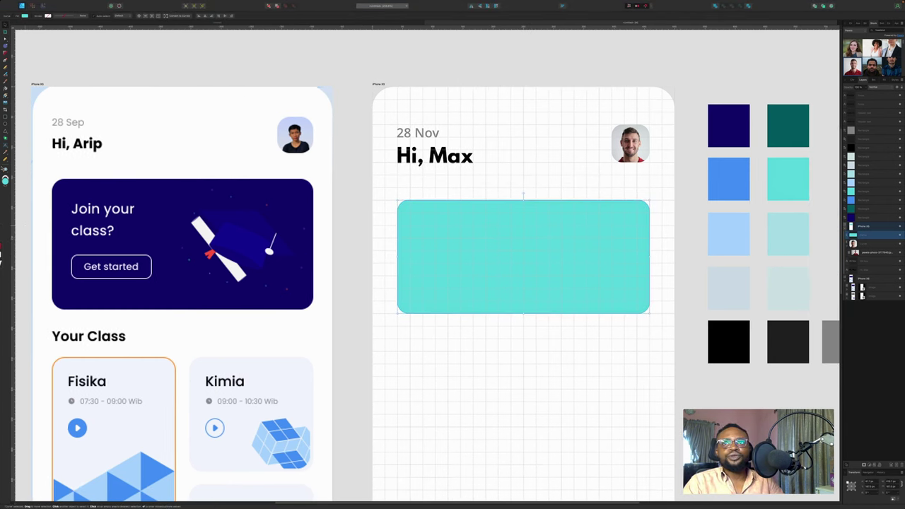
{"action": "key", "text": "p"}
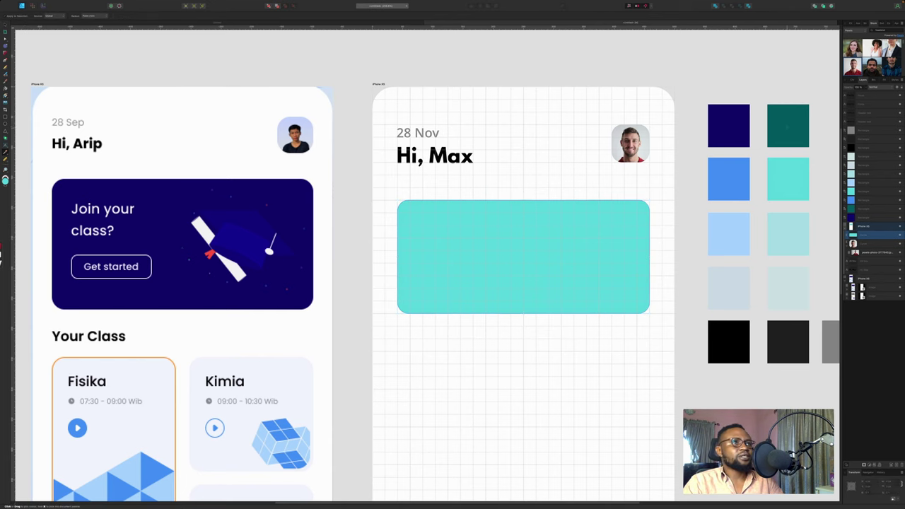
{"action": "left_click", "coordinate": [786, 128]}
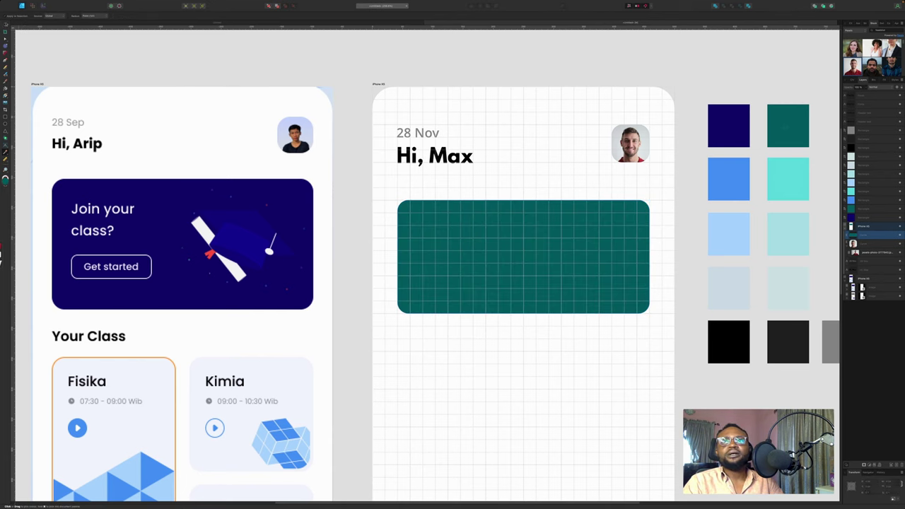
{"action": "key", "text": "v"}
{"action": "scroll", "coordinate": [738, 194], "scroll_direction": "left", "scroll_amount": 1}
{"action": "scroll", "coordinate": [738, 194], "scroll_direction": "down", "scroll_amount": 1}
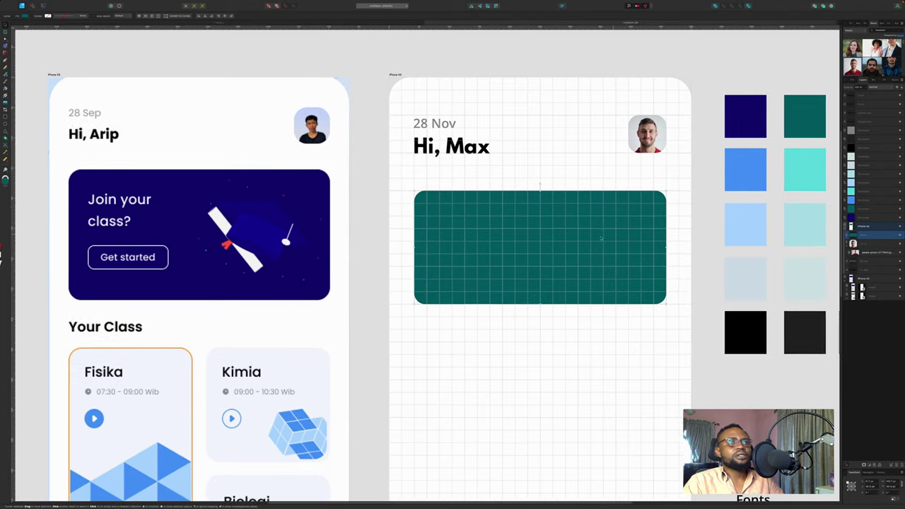
Place a copy of the "Fonts" body text sample inside the banner near its upper-left corner and colour it white
{"action": "scroll", "coordinate": [515, 249], "scroll_direction": "down", "scroll_amount": 2}
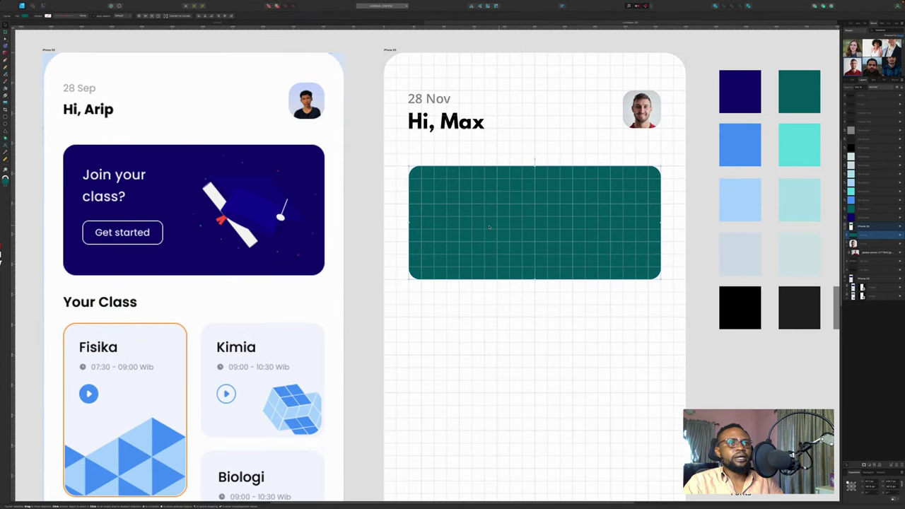
{"action": "scroll", "coordinate": [704, 166], "scroll_direction": "down", "scroll_amount": 2}
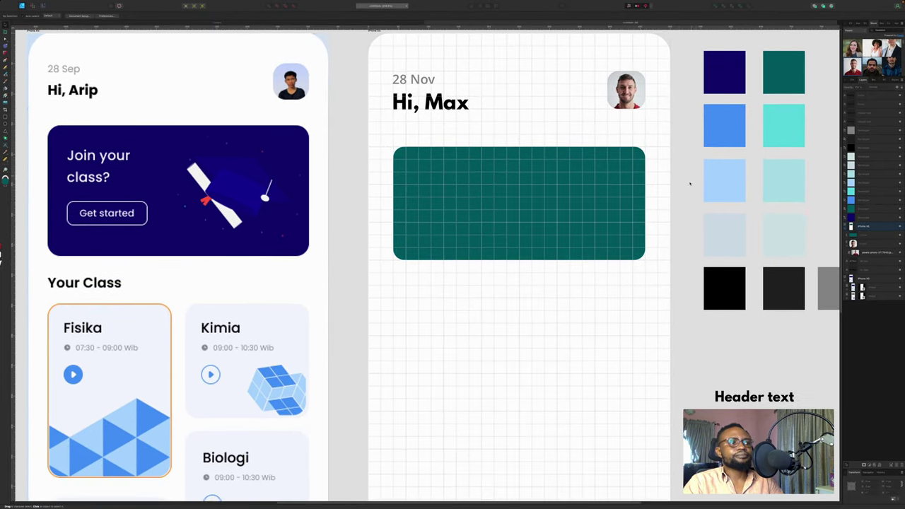
{"action": "scroll", "coordinate": [796, 380], "scroll_direction": "down", "scroll_amount": 2}
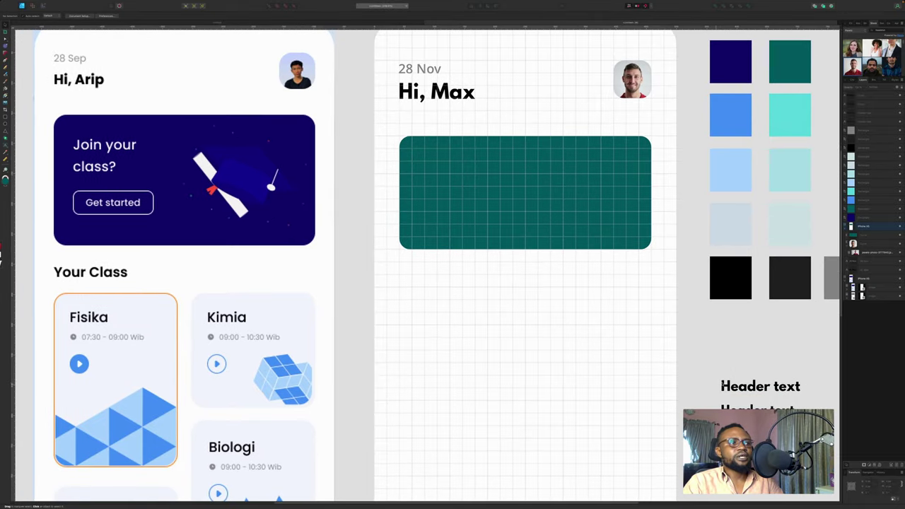
{"action": "scroll", "coordinate": [729, 259], "scroll_direction": "up", "scroll_amount": 2}
{"action": "scroll", "coordinate": [728, 259], "scroll_direction": "right", "scroll_amount": 2}
{"action": "left_click", "coordinate": [343, 43]}
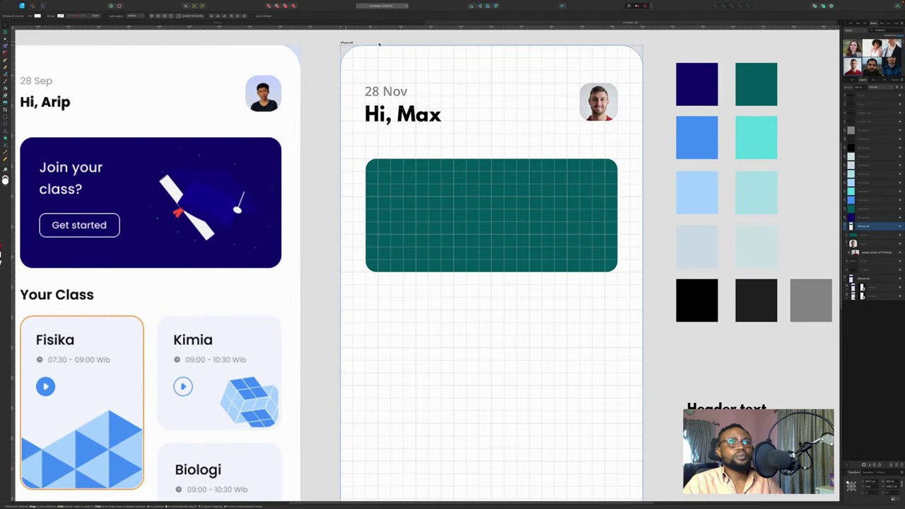
{"action": "key", "text": "ctrl+v"}
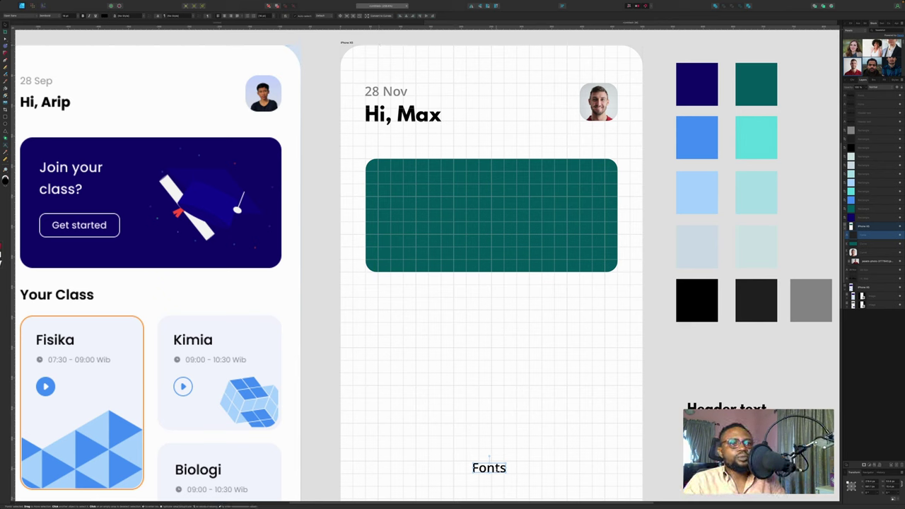
{"action": "left_click_drag", "start_coordinate": [493, 467], "coordinate": [412, 192]}
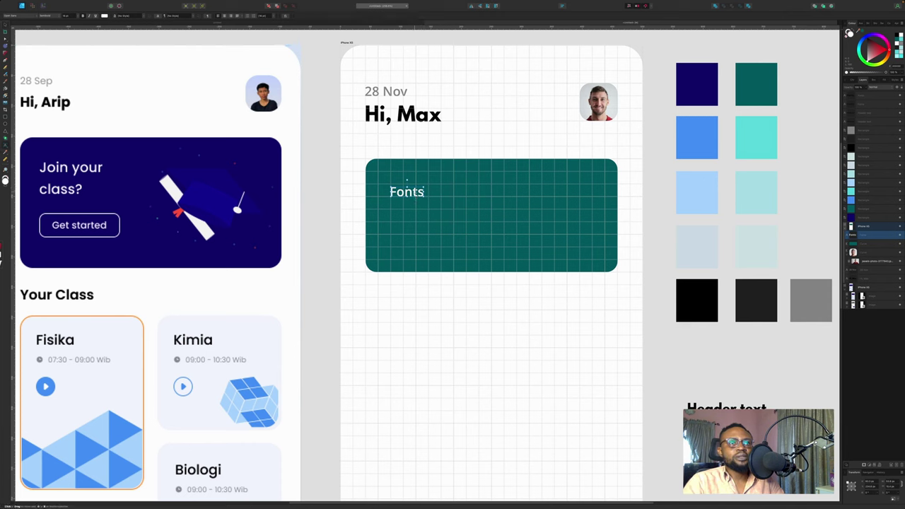
Change the banner text to "Welcome!" and add a copy directly below it reading "Continue your courses."
{"action": "double_click", "coordinate": [406, 190]}
{"action": "type", "text": "Welcome!"}
{"action": "left_click_drag", "start_coordinate": [415, 193], "coordinate": [414, 210]}
{"action": "double_click", "coordinate": [413, 209]}
{"action": "type", "text": "Co"}
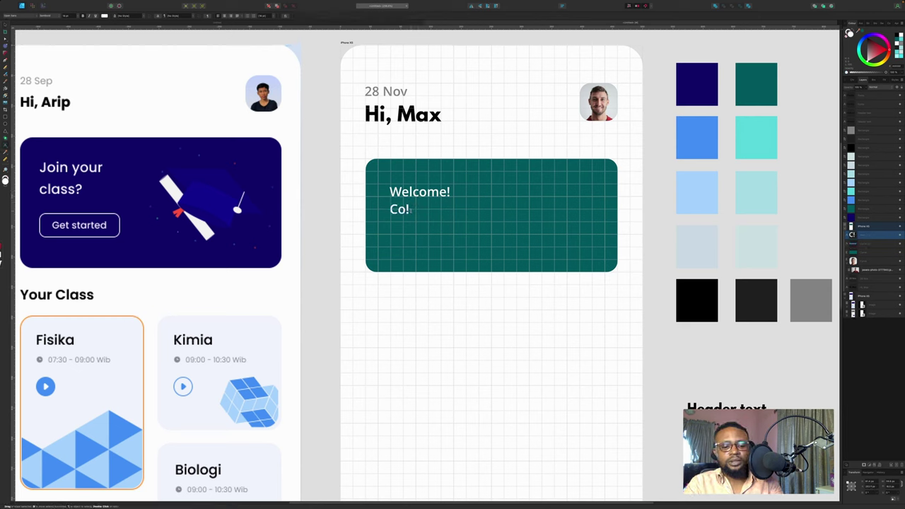
{"action": "type", "text": "nt"}
{"action": "key", "text": "Delete"}
{"action": "type", "text": "inue your courses."}
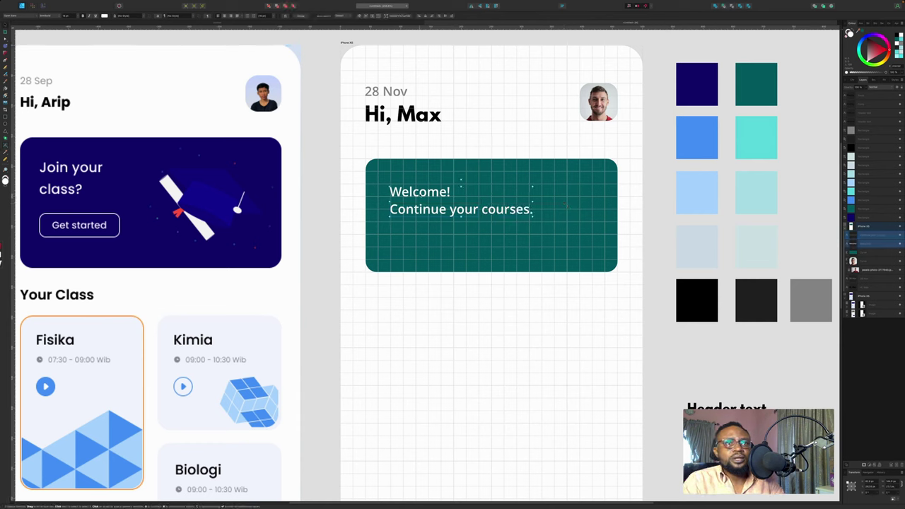
{"action": "key", "text": "Escape"}
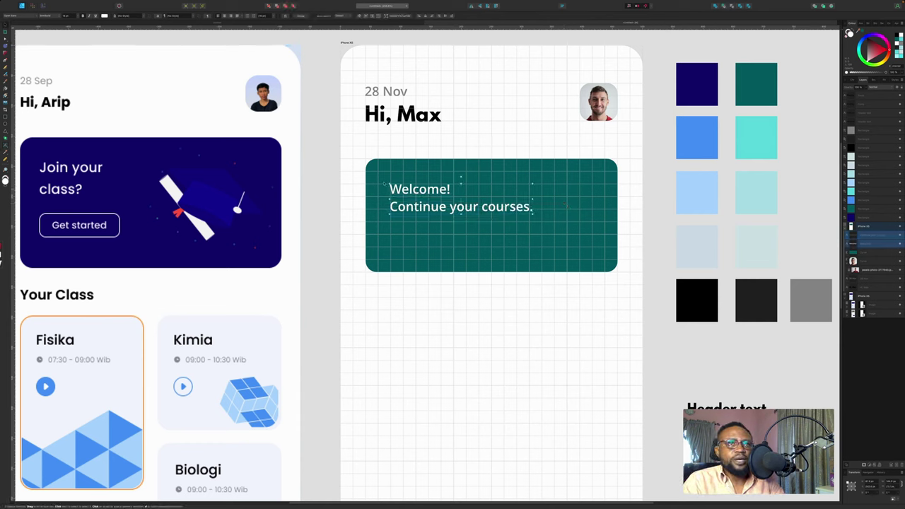
{"action": "key", "text": "Escape"}
Draw a small unfilled button rectangle with a white outline below the banner text and round all its corners
{"action": "key", "text": "m"}
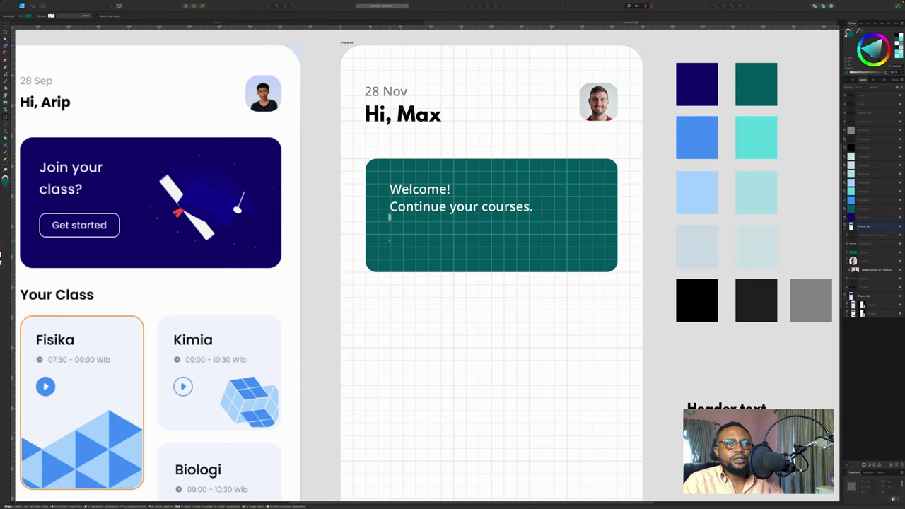
{"action": "left_click_drag", "start_coordinate": [390, 234], "coordinate": [427, 225]}
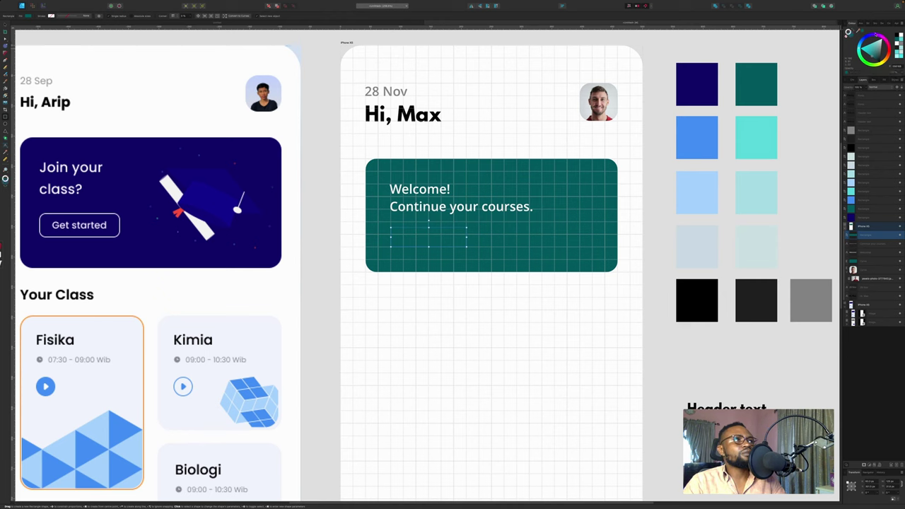
{"action": "left_click", "coordinate": [848, 32]}
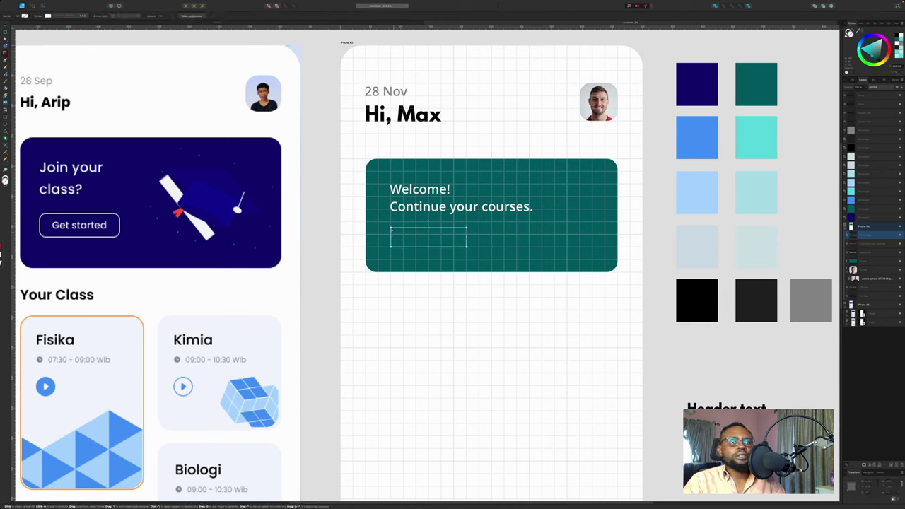
{"action": "left_click_drag", "start_coordinate": [388, 221], "coordinate": [546, 265]}
{"action": "left_click_drag", "start_coordinate": [467, 228], "coordinate": [459, 232]}
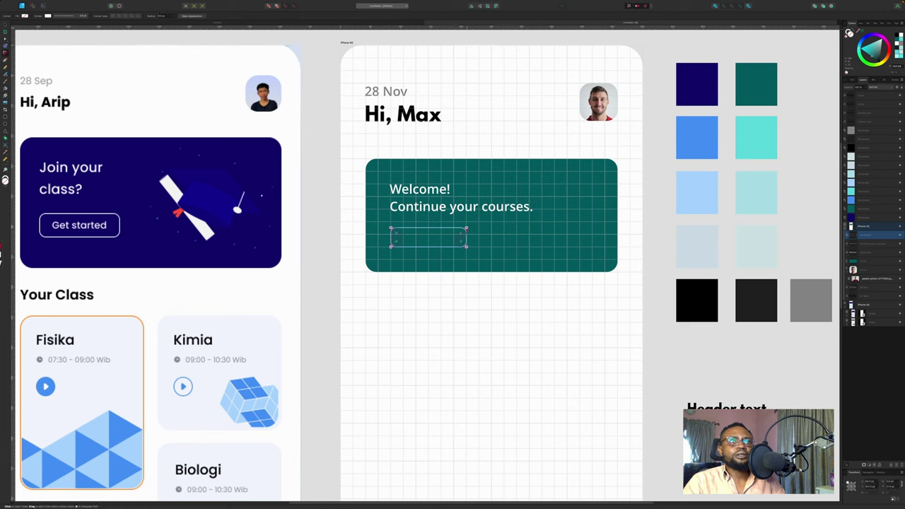
{"action": "key", "text": "v"}
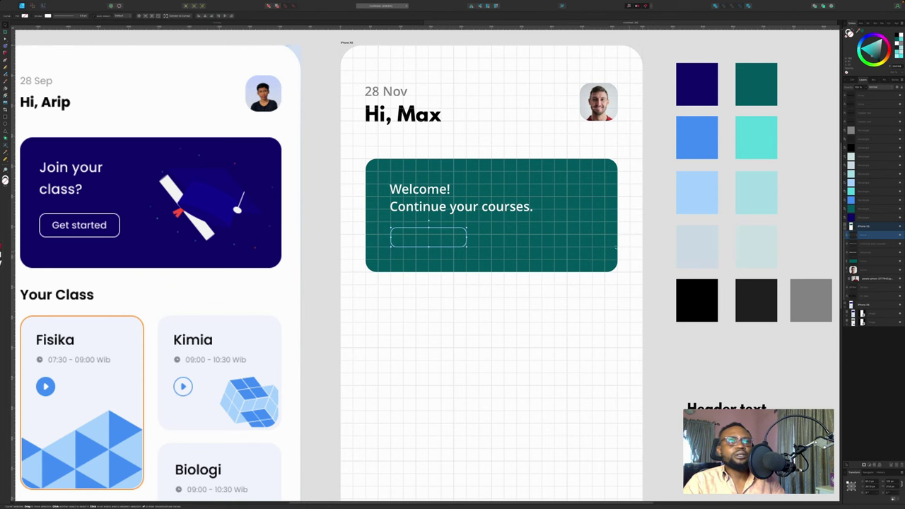
Place a copy of the "Welcome!" text inside the button outline and change it to "Get started"
{"action": "scroll", "coordinate": [616, 248], "scroll_direction": "down", "scroll_amount": 2}
{"action": "left_click", "coordinate": [350, 140]}
{"action": "left_click_drag", "start_coordinate": [350, 139], "coordinate": [360, 188]}
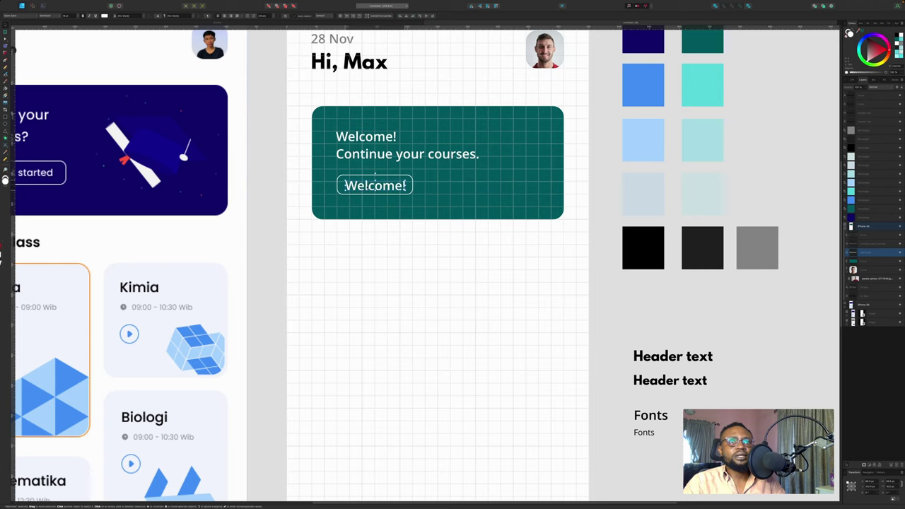
{"action": "scroll", "coordinate": [375, 173], "scroll_direction": "up", "scroll_amount": 3}
{"action": "scroll", "coordinate": [375, 174], "scroll_direction": "left", "scroll_amount": 2}
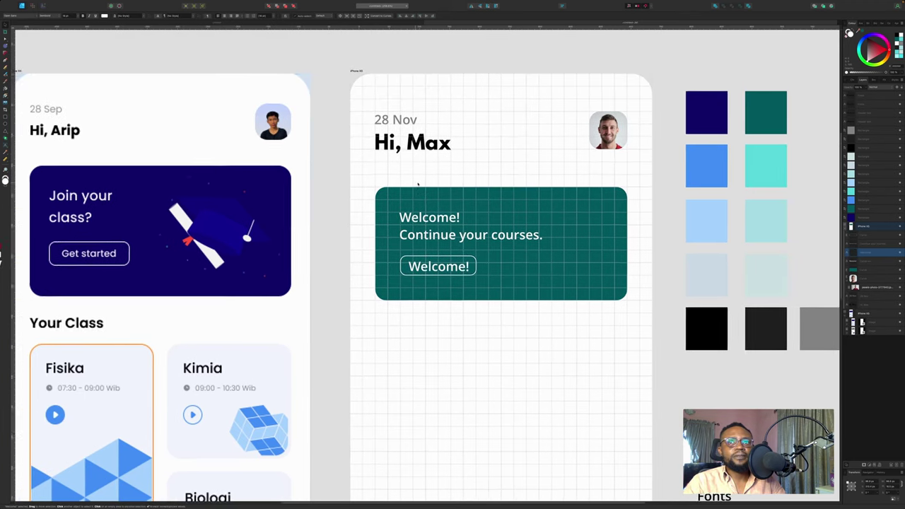
{"action": "double_click", "coordinate": [467, 268]}
{"action": "type", "text": "Ge"}
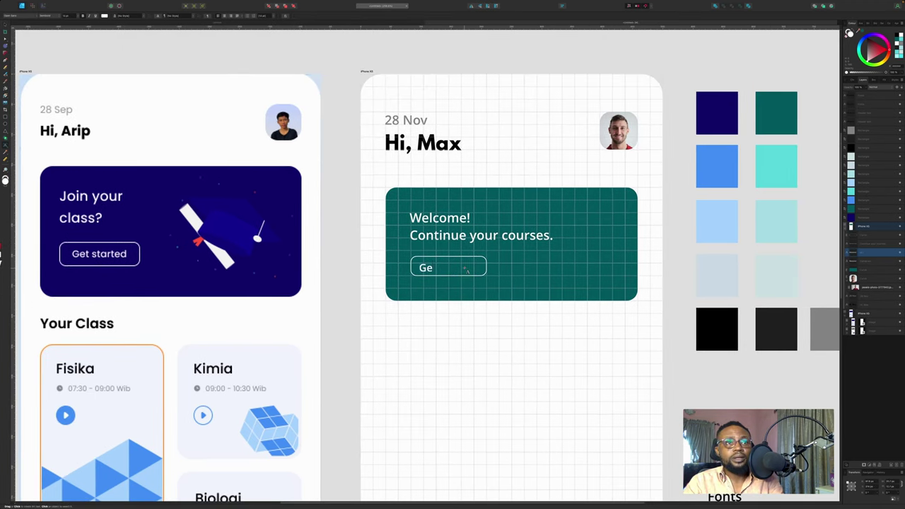
{"action": "type", "text": "t started"}
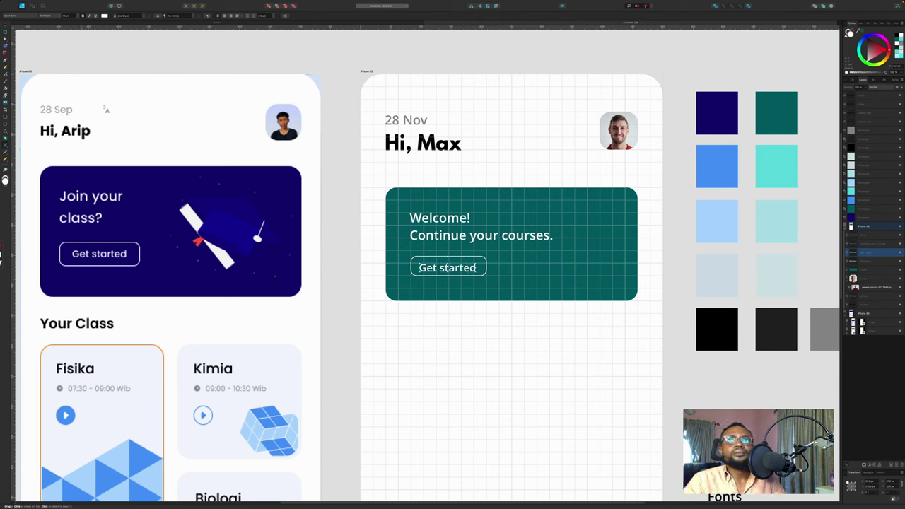
{"action": "key", "text": "Escape"}
Widen the button outline and centre the "Get started" label inside it horizontally and vertically
{"action": "left_click_drag", "start_coordinate": [487, 268], "coordinate": [500, 267]}
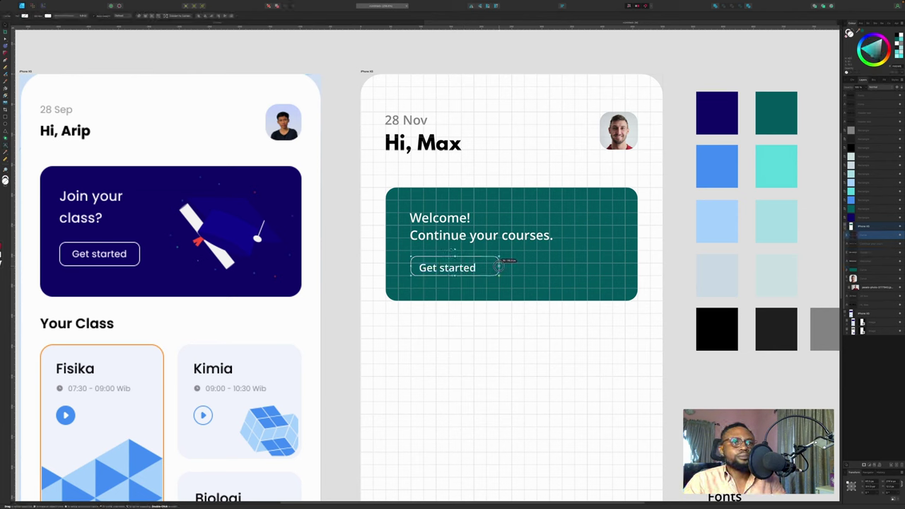
{"action": "left_click", "coordinate": [563, 6]}
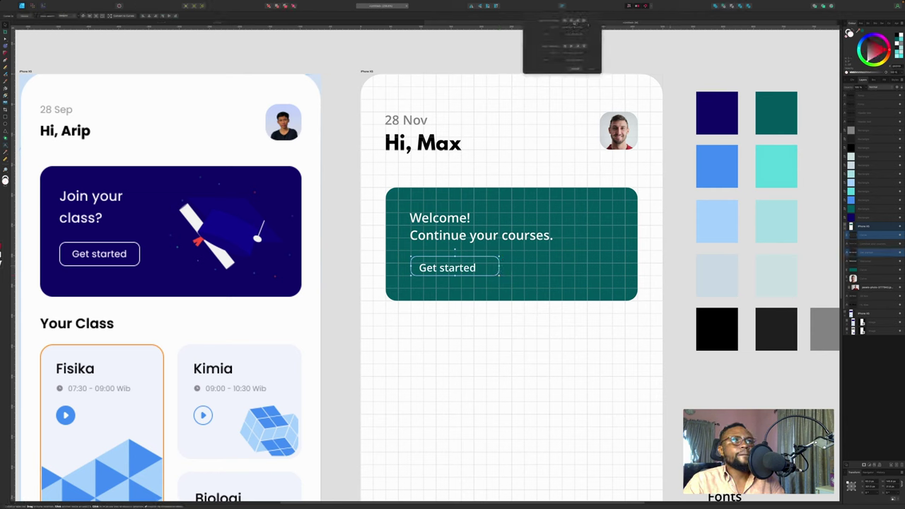
{"action": "left_click", "coordinate": [571, 20]}
{"action": "left_click", "coordinate": [572, 45]}
Change the banner's first text line to "Continue where"
{"action": "scroll", "coordinate": [333, 185], "scroll_direction": "right", "scroll_amount": 3}
{"action": "double_click", "coordinate": [389, 221]}
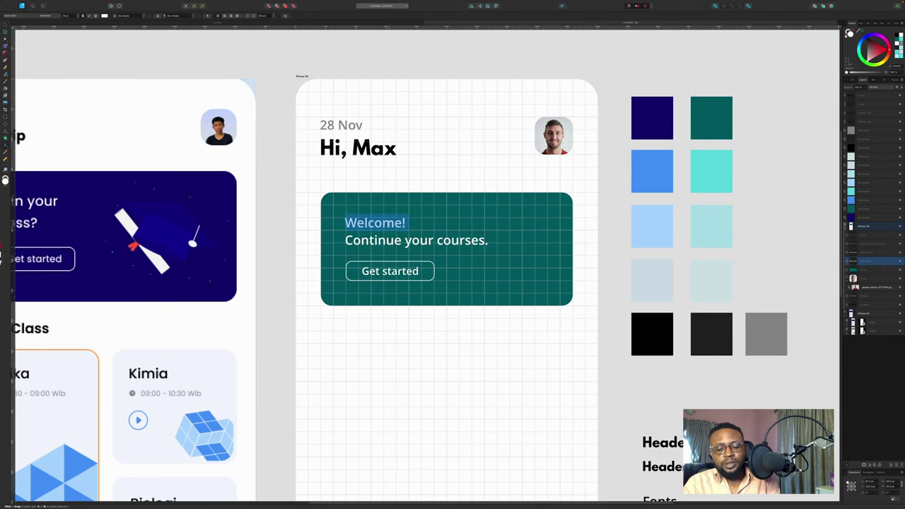
{"action": "type", "text": "Continue"}
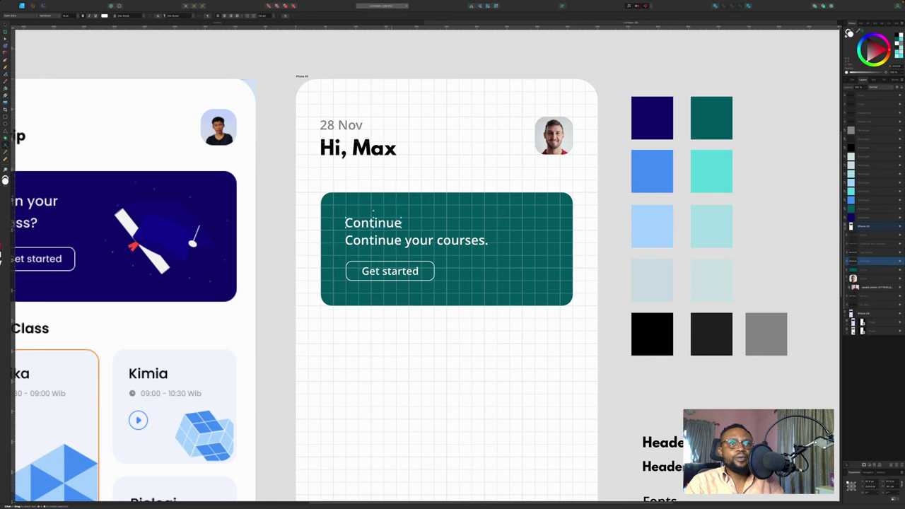
{"action": "key", "text": "Escape"}
{"action": "type", "text": "whwe"}
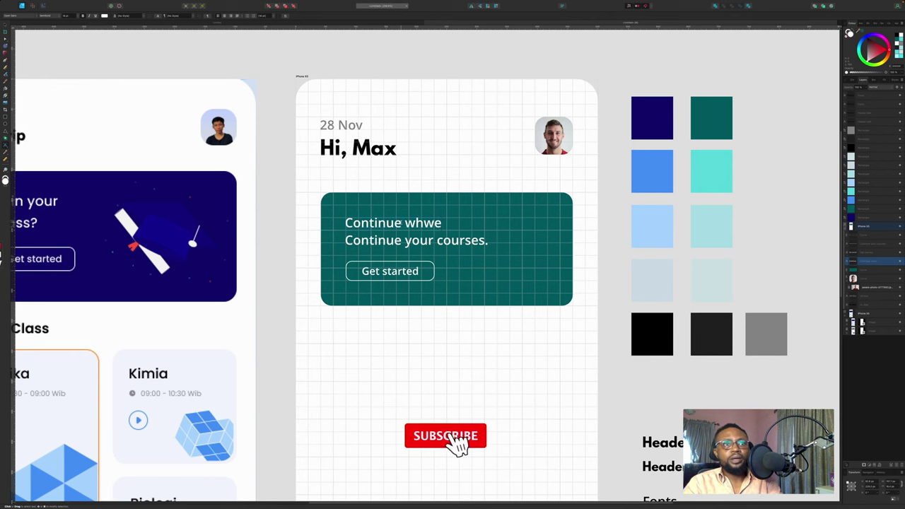
{"action": "key", "text": "BackSpace"}
{"action": "key", "text": "BackSpace"}
{"action": "type", "text": "ere"}
Change the banner's second text line to "you left off"
{"action": "left_click", "coordinate": [407, 240]}
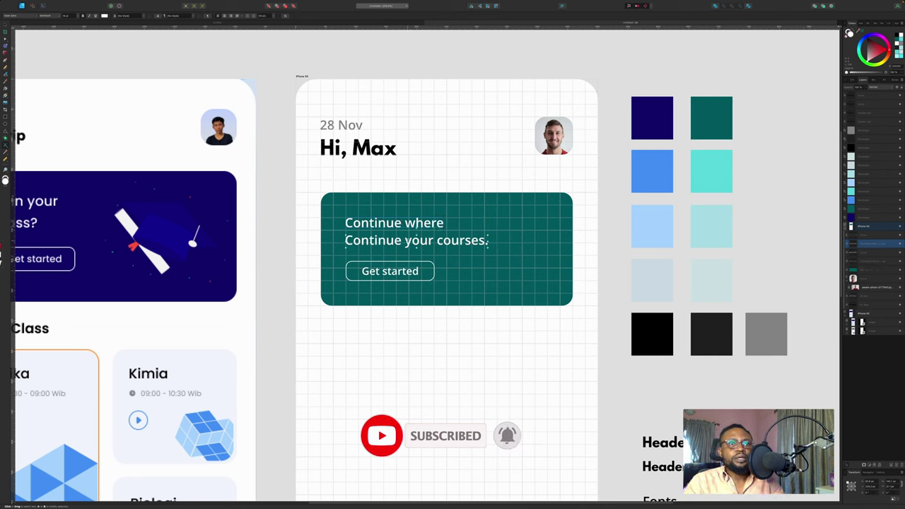
{"action": "triple_click", "coordinate": [410, 240]}
{"action": "type", "text": "you"}
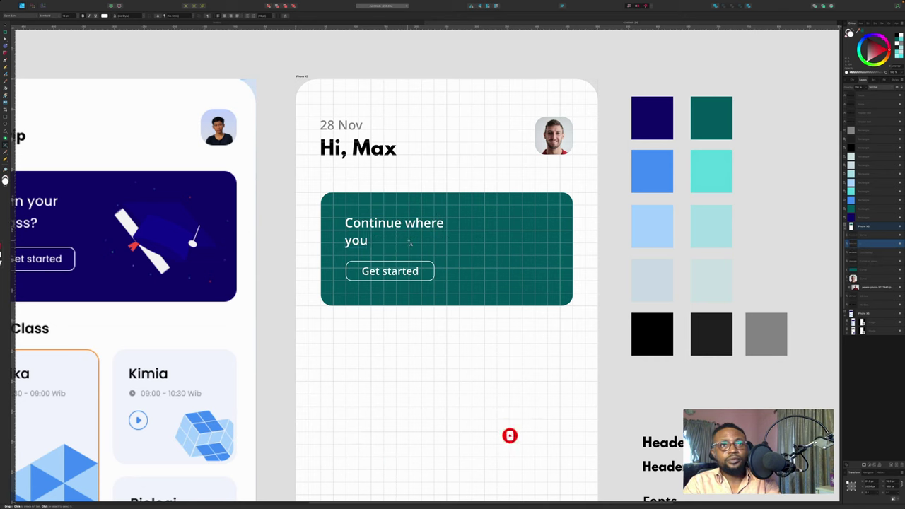
{"action": "type", "text": " left off"}
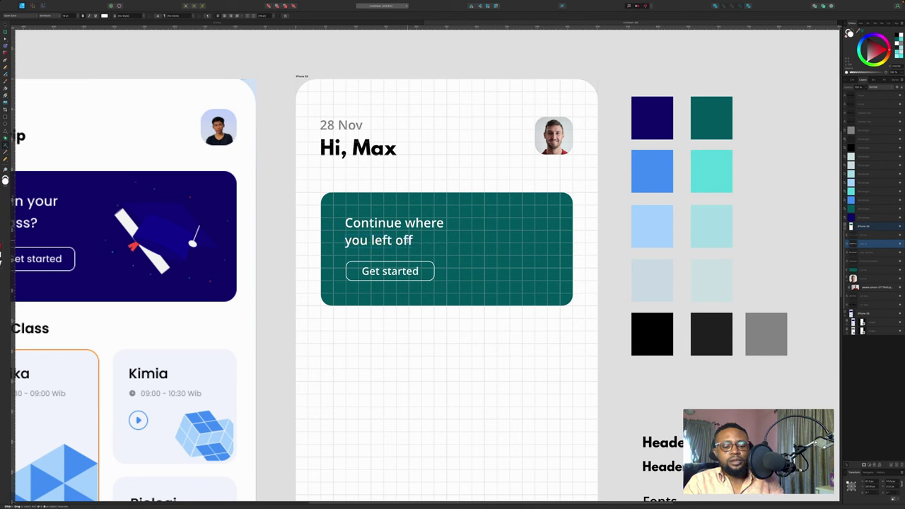
Add a stock image of a rolled diploma with a red ribbon to the empty side of the teal banner
{"action": "type", "text": "v"}
{"action": "left_click", "coordinate": [495, 241]}
{"action": "left_click", "coordinate": [874, 24]}
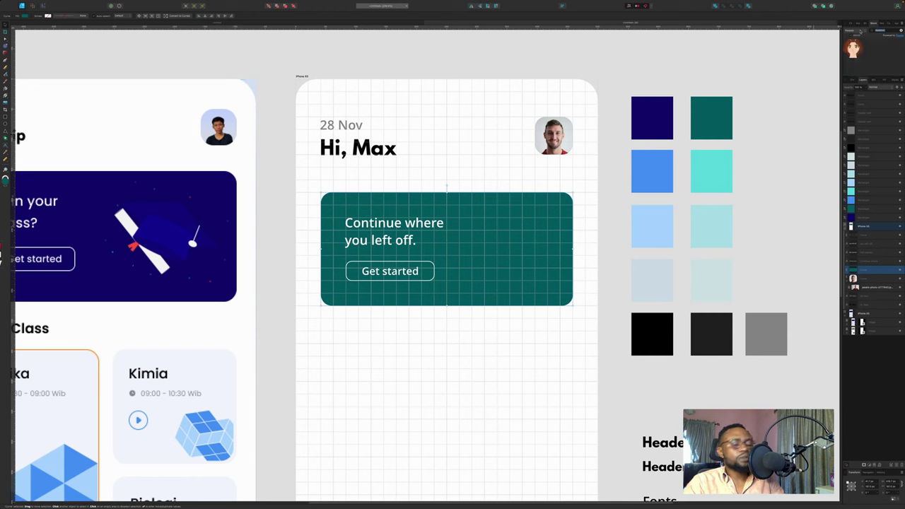
{"action": "left_click_drag", "start_coordinate": [857, 45], "coordinate": [557, 298]}
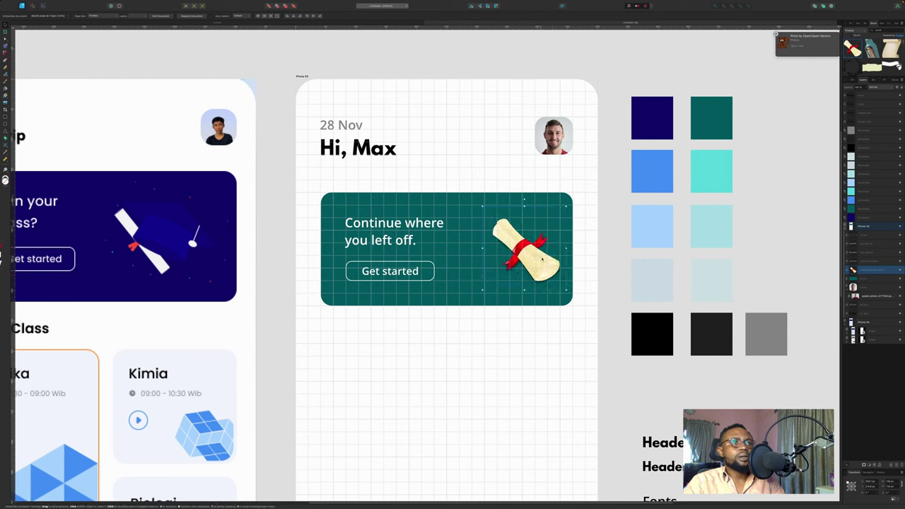
{"action": "left_click_drag", "start_coordinate": [540, 259], "coordinate": [528, 257]}
{"action": "scroll", "coordinate": [527, 257], "scroll_direction": "down", "scroll_amount": 1}
Place a copy of the larger "Header text" sample beneath the banner, aligned with its edge, and change it to "Your Courses"
{"action": "left_click", "coordinate": [331, 46]}
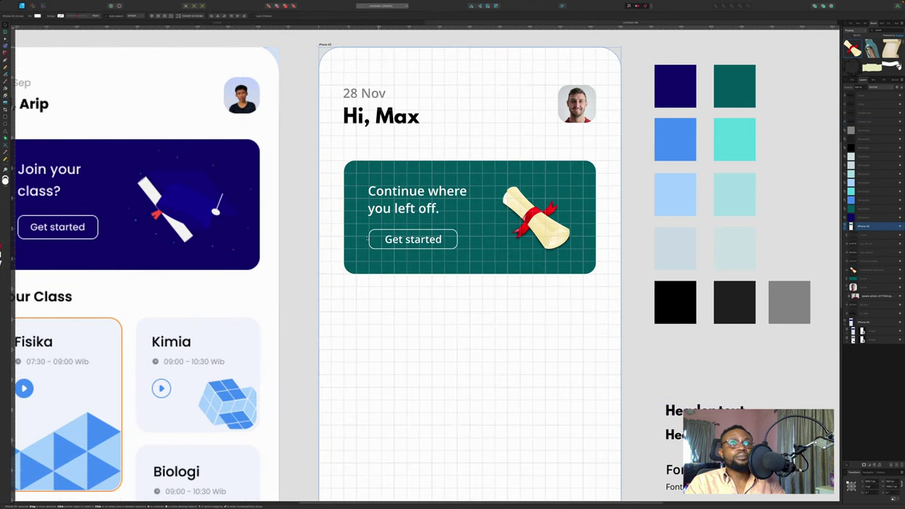
{"action": "key", "text": "ctrl+v"}
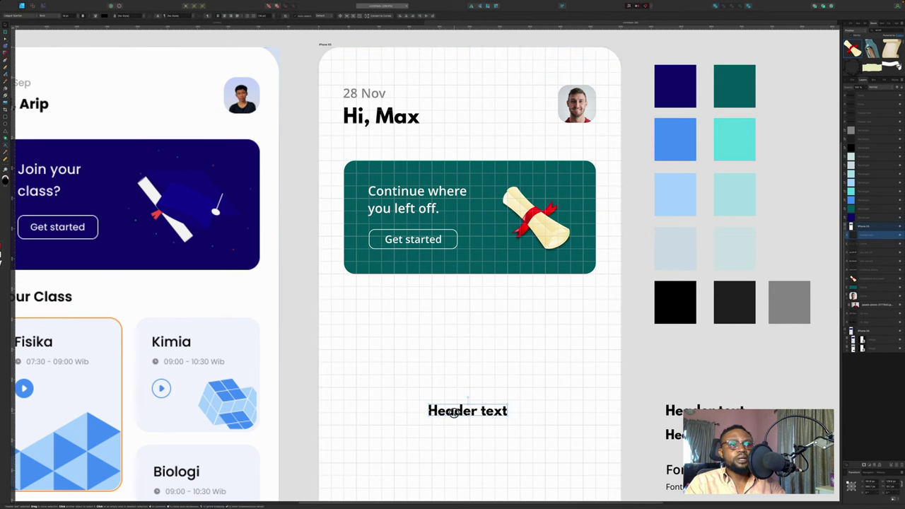
{"action": "left_click_drag", "start_coordinate": [453, 416], "coordinate": [369, 309]}
{"action": "scroll", "coordinate": [584, 307], "scroll_direction": "left", "scroll_amount": 5}
{"action": "double_click", "coordinate": [537, 299]}
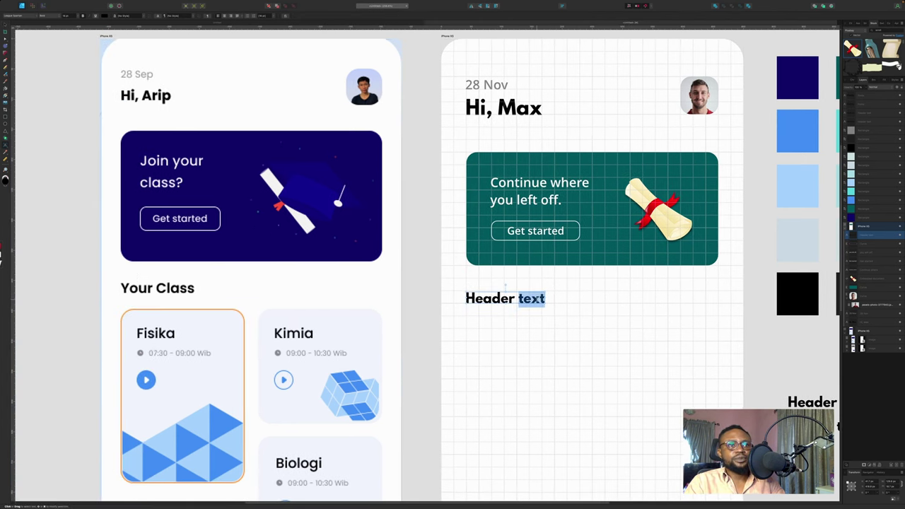
{"action": "key", "text": "super+a"}
{"action": "type", "text": "Y"}
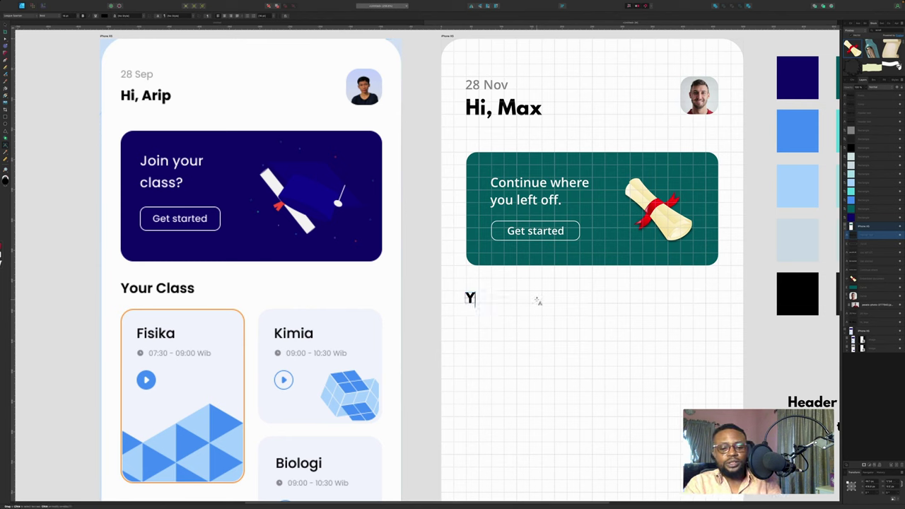
{"action": "type", "text": "our Cours"}
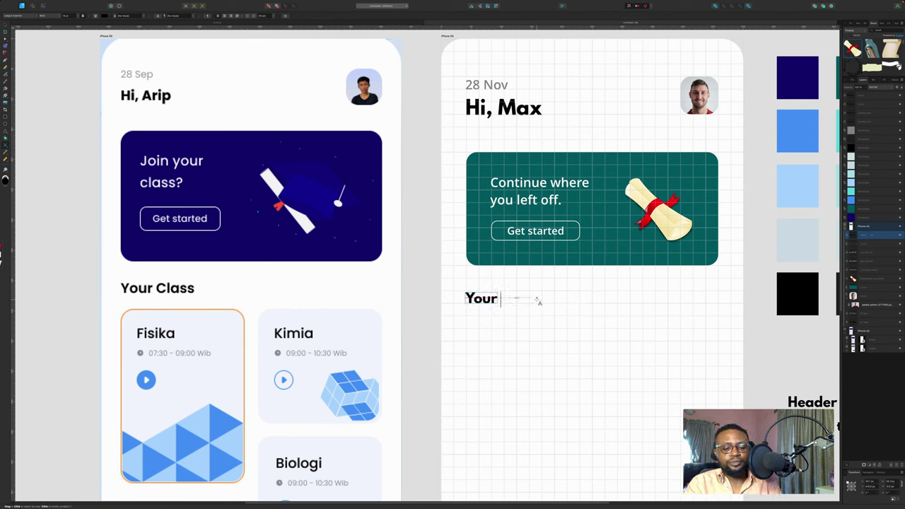
{"action": "type", "text": "es"}
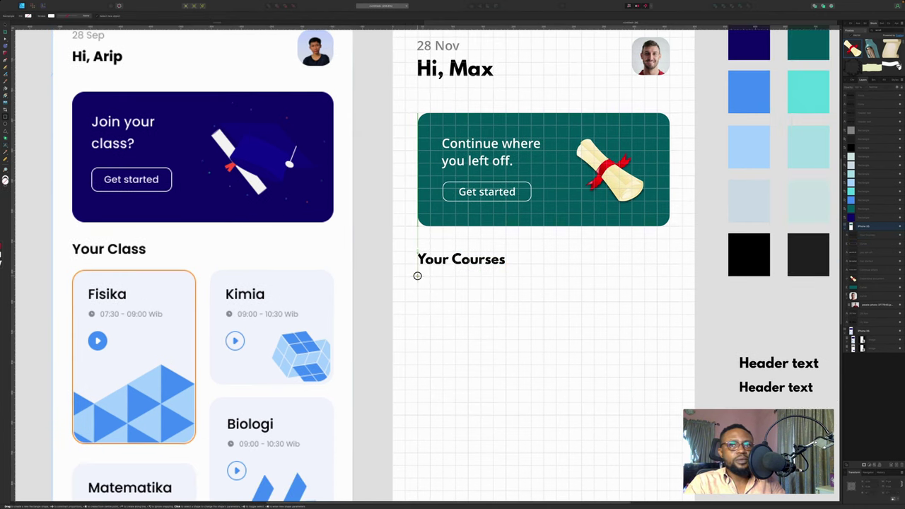
Draw a tall card rectangle beneath the "Your Courses" heading and fill it with the palest teal of the palette
{"action": "left_click_drag", "start_coordinate": [417, 276], "coordinate": [525, 427]}
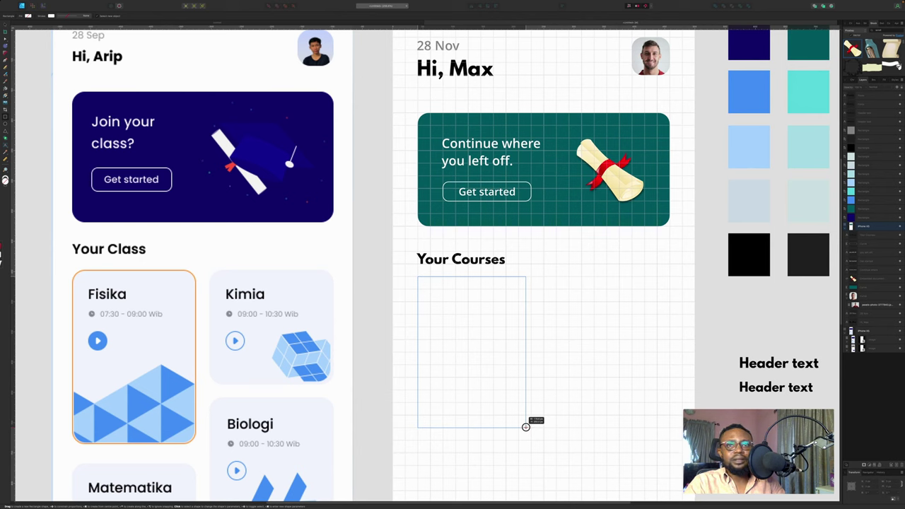
{"action": "left_click_drag", "start_coordinate": [525, 427], "coordinate": [531, 427]}
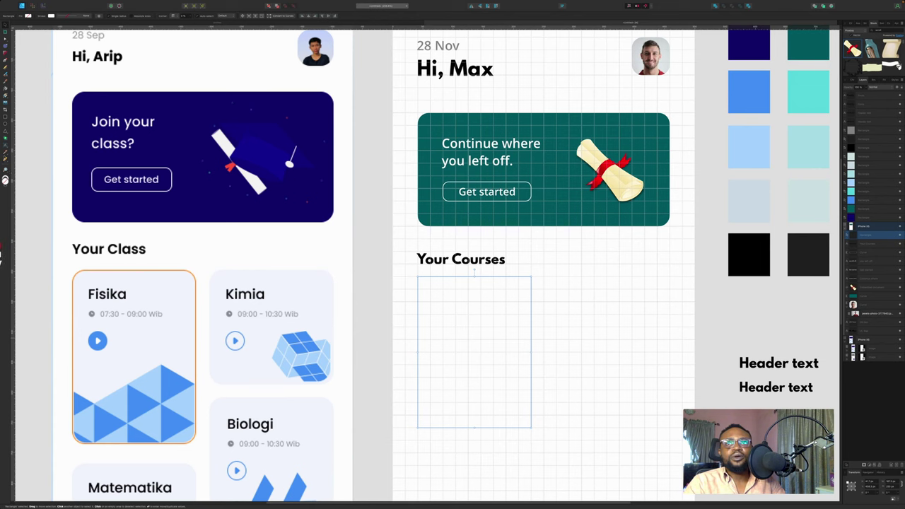
{"action": "left_click", "coordinate": [5, 153]}
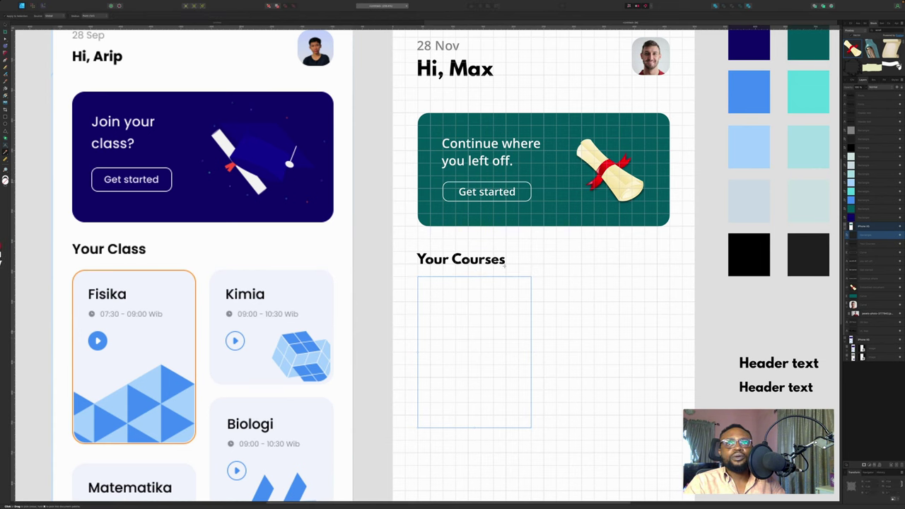
{"action": "left_click", "coordinate": [813, 193]}
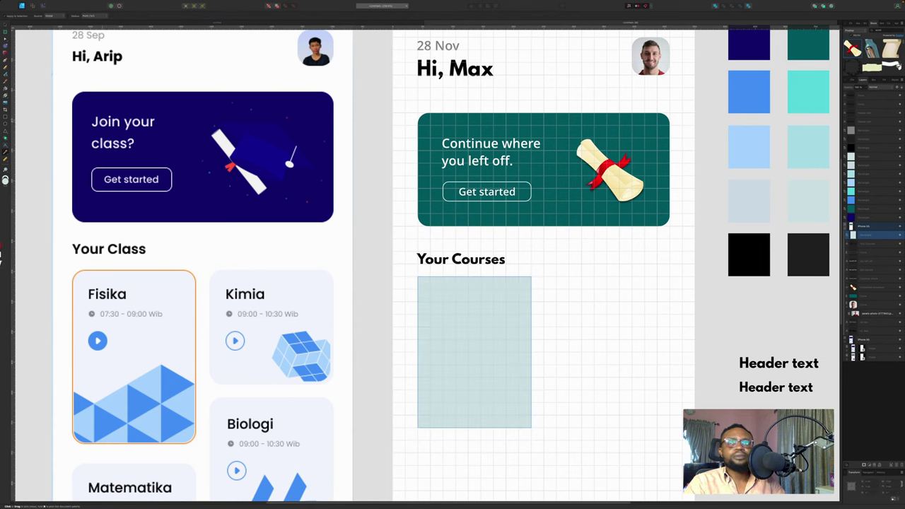
Tint the new artboard's background a pale grey-teal and fill the course card with white
{"action": "scroll", "coordinate": [457, 305], "scroll_direction": "right", "scroll_amount": 1}
{"action": "scroll", "coordinate": [457, 304], "scroll_direction": "down", "scroll_amount": 4}
{"action": "key", "text": "v"}
{"action": "scroll", "coordinate": [490, 380], "scroll_direction": "down", "scroll_amount": 1}
{"action": "left_click", "coordinate": [360, 89]}
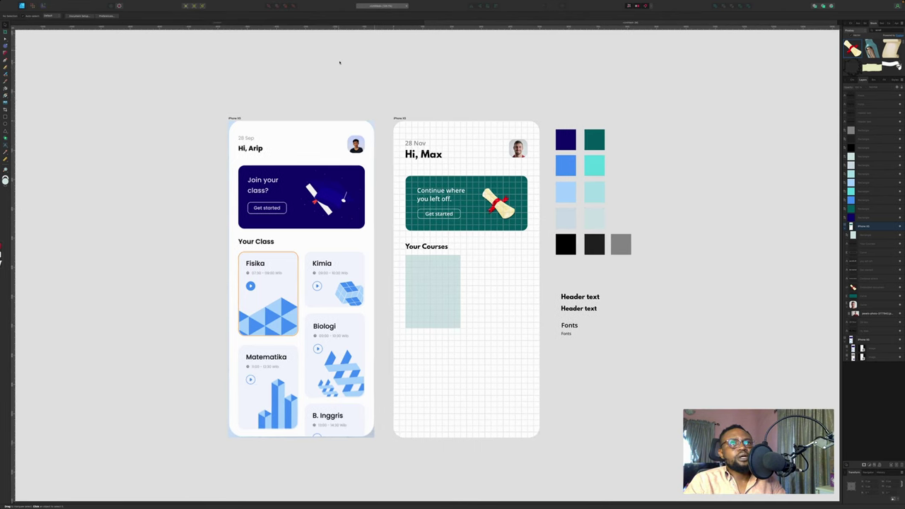
{"action": "left_click", "coordinate": [396, 119]}
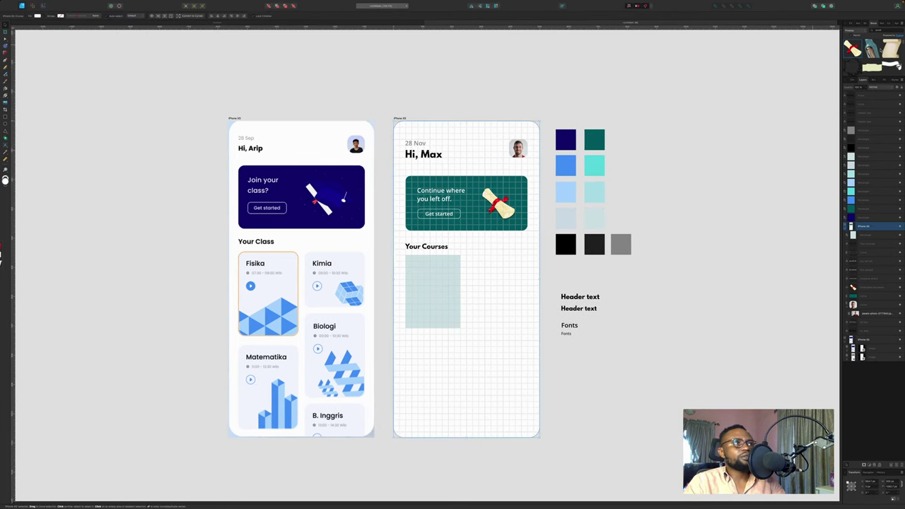
{"action": "left_click", "coordinate": [852, 23]}
{"action": "left_click", "coordinate": [874, 234]}
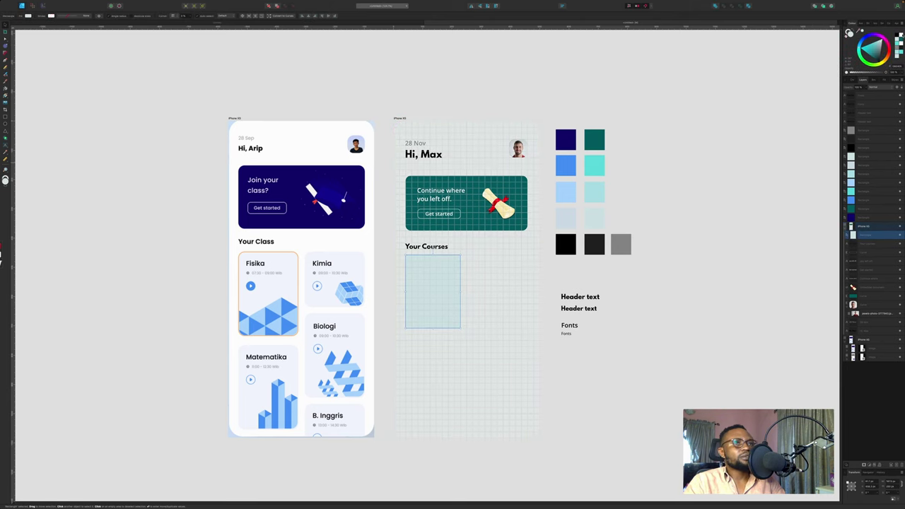
{"action": "left_click", "coordinate": [901, 35]}
{"action": "left_click", "coordinate": [717, 208]}
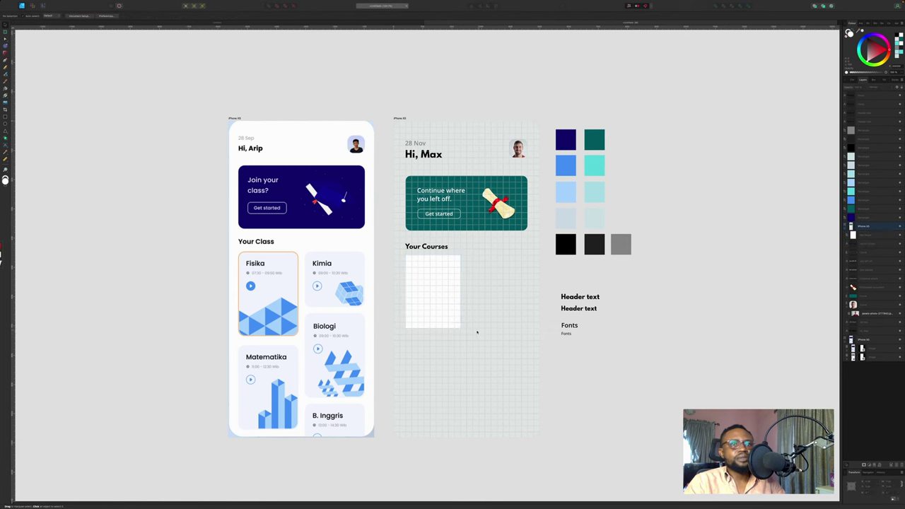
Round all four corners of the white course card slightly
{"action": "scroll", "coordinate": [463, 323], "scroll_direction": "down", "scroll_amount": 2}
{"action": "scroll", "coordinate": [466, 318], "scroll_direction": "up", "scroll_amount": 5}
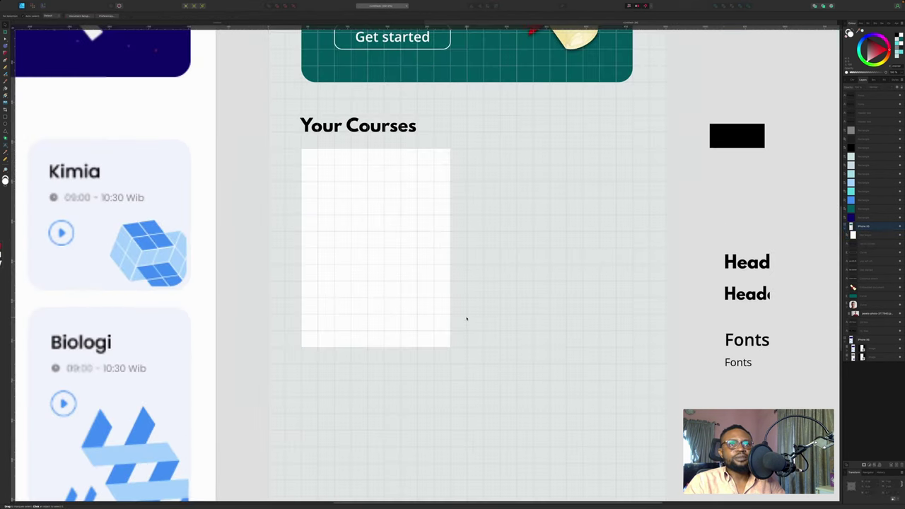
{"action": "scroll", "coordinate": [466, 319], "scroll_direction": "down", "scroll_amount": 3}
{"action": "scroll", "coordinate": [466, 319], "scroll_direction": "up", "scroll_amount": 5}
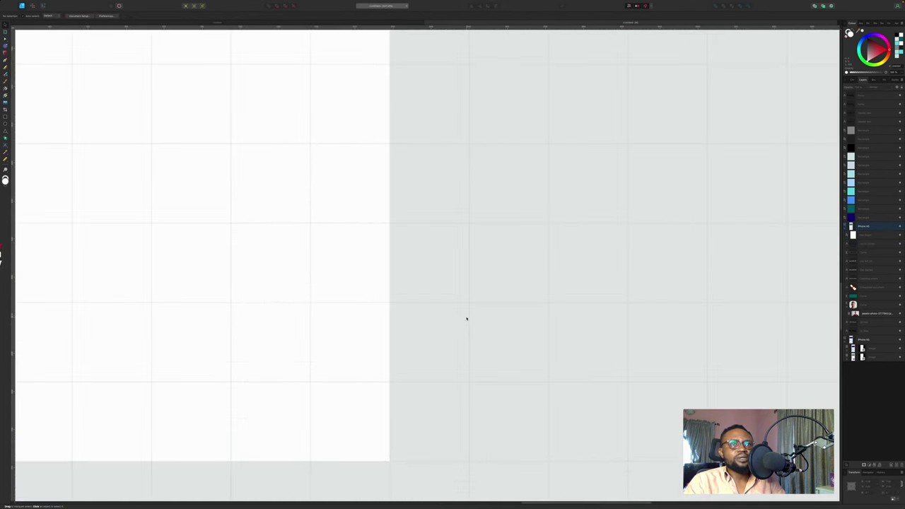
{"action": "scroll", "coordinate": [467, 319], "scroll_direction": "down", "scroll_amount": 2}
{"action": "scroll", "coordinate": [467, 319], "scroll_direction": "down", "scroll_amount": 4}
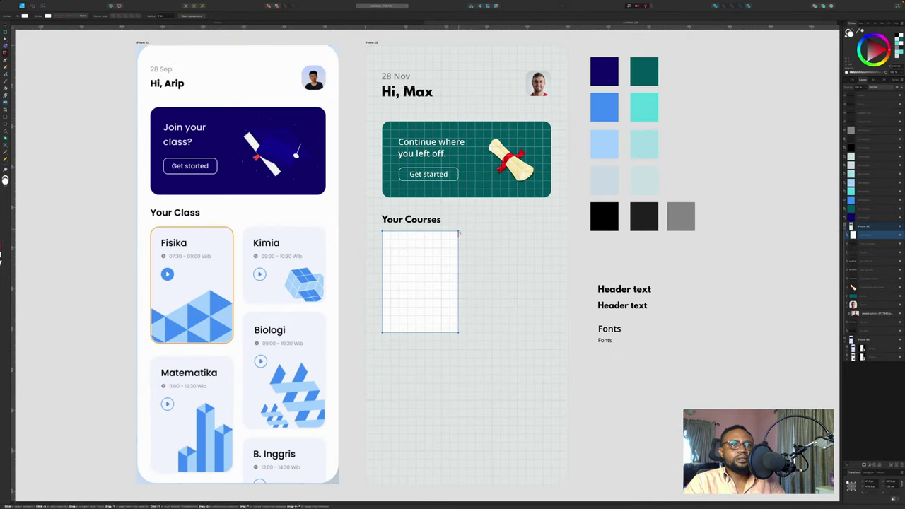
{"action": "left_click_drag", "start_coordinate": [458, 231], "coordinate": [452, 238]}
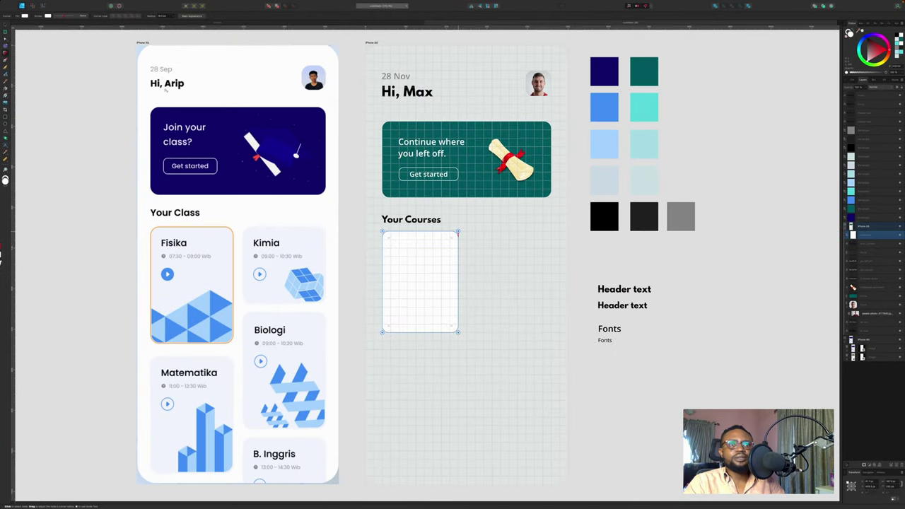
Lighten the new artboard's background to a paler neutral grey so the white card stands out softly
{"action": "left_click", "coordinate": [5, 39]}
{"action": "left_click", "coordinate": [4, 24]}
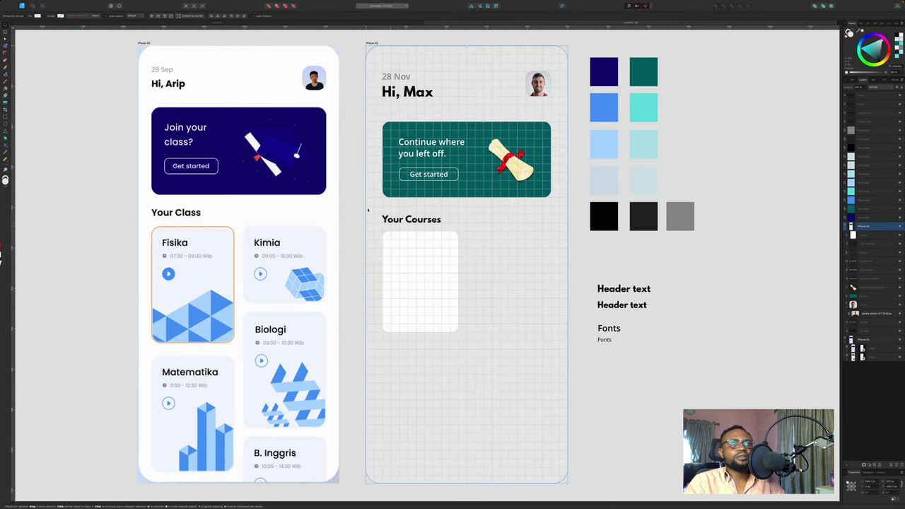
{"action": "left_click", "coordinate": [358, 187]}
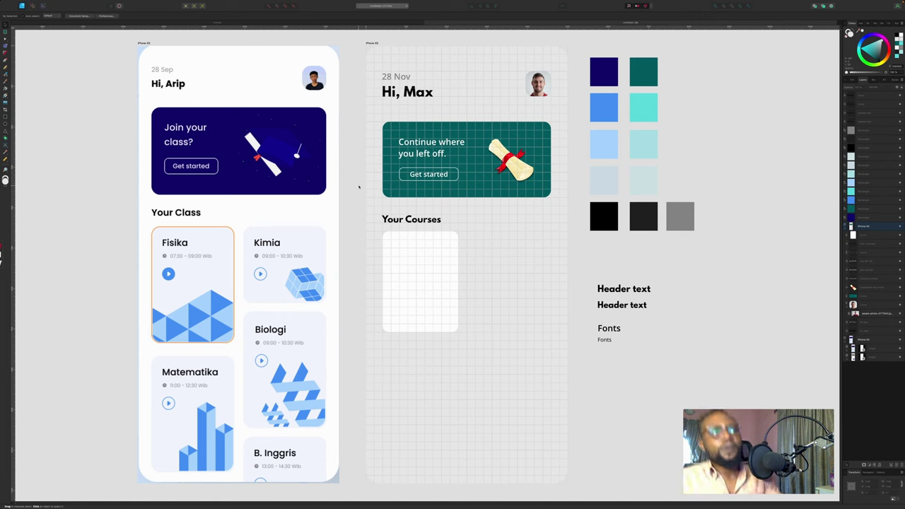
{"action": "left_click", "coordinate": [423, 270]}
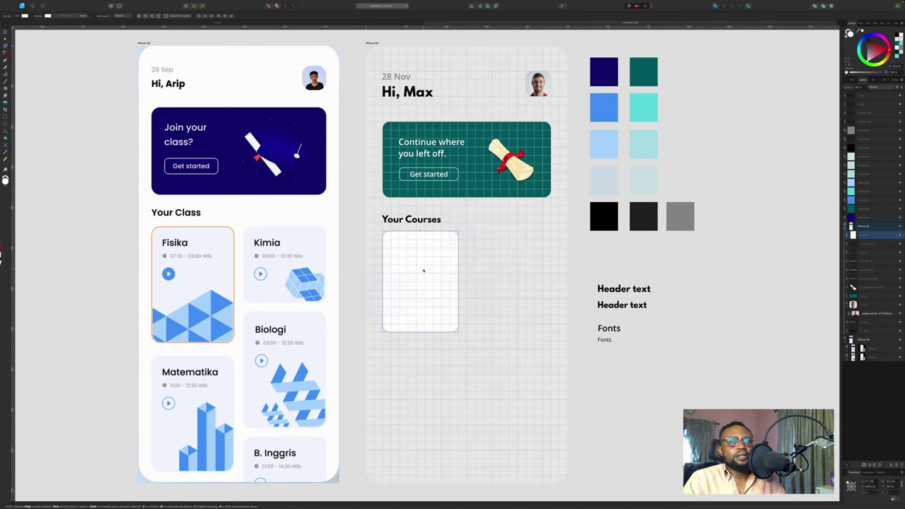
{"action": "left_click", "coordinate": [468, 251]}
Place a copy of the larger "Fonts" sample text near the top of the course card and change it to "UX/UI"
{"action": "scroll", "coordinate": [469, 251], "scroll_direction": "down", "scroll_amount": 2}
{"action": "scroll", "coordinate": [469, 251], "scroll_direction": "up", "scroll_amount": 3}
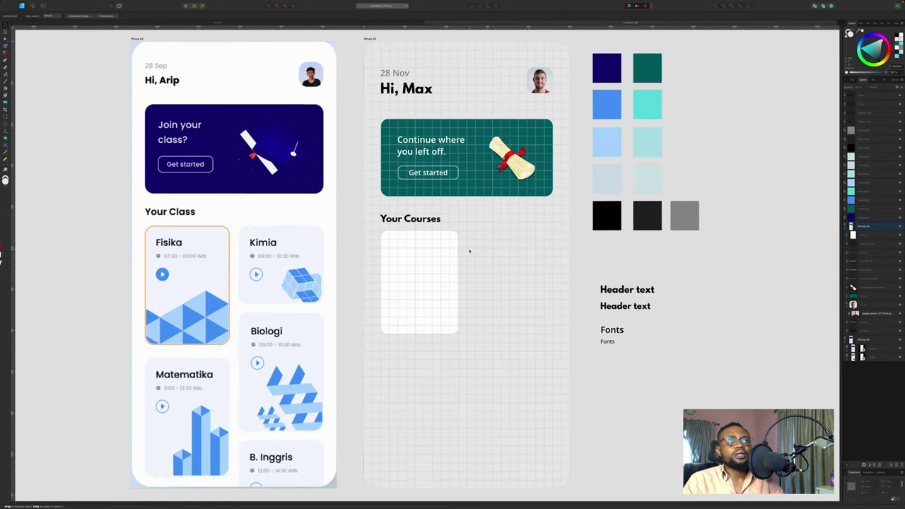
{"action": "scroll", "coordinate": [468, 250], "scroll_direction": "up", "scroll_amount": 2}
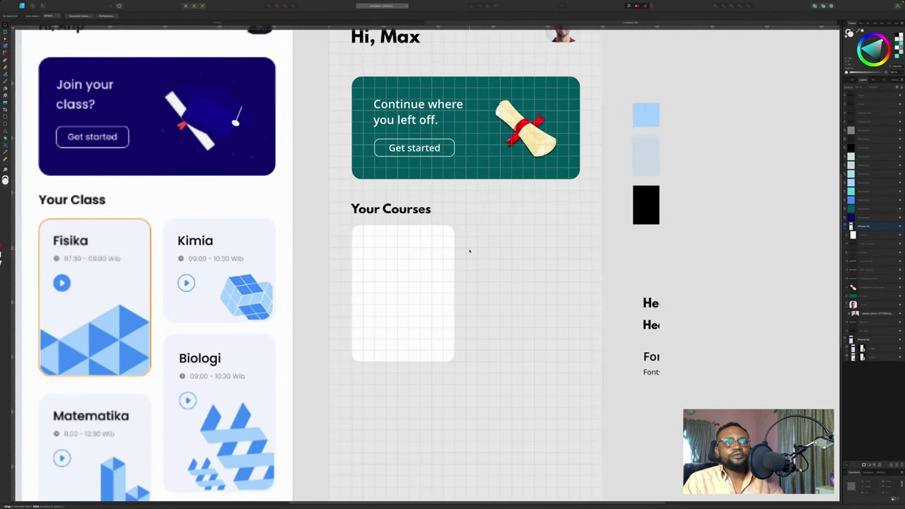
{"action": "scroll", "coordinate": [471, 248], "scroll_direction": "down", "scroll_amount": 1}
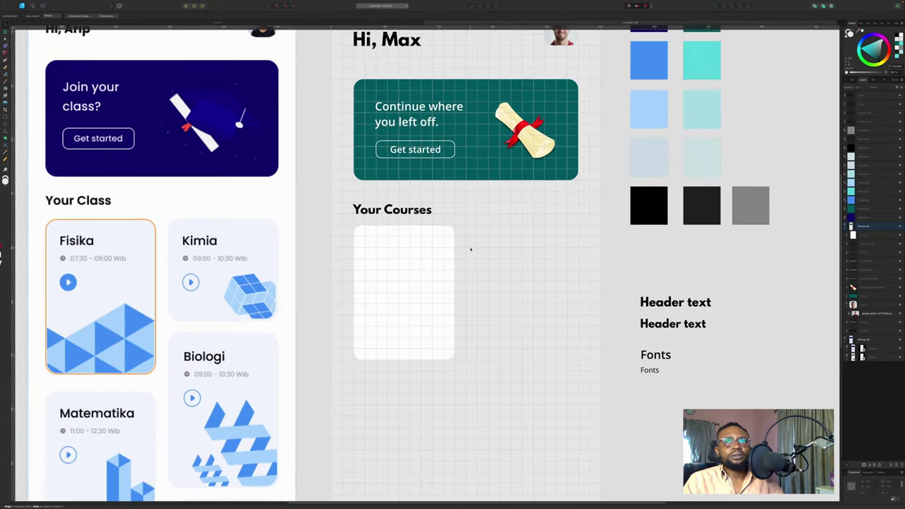
{"action": "key", "text": "super+v"}
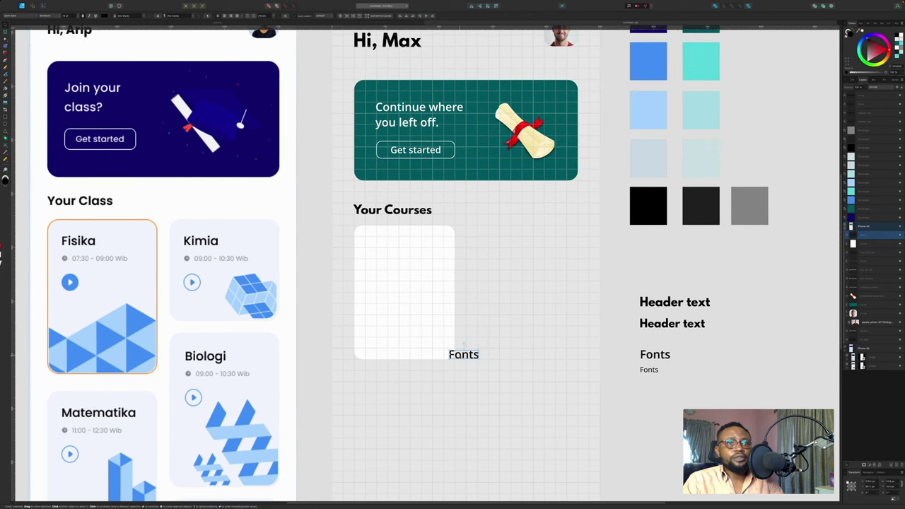
{"action": "left_click_drag", "start_coordinate": [463, 354], "coordinate": [375, 244]}
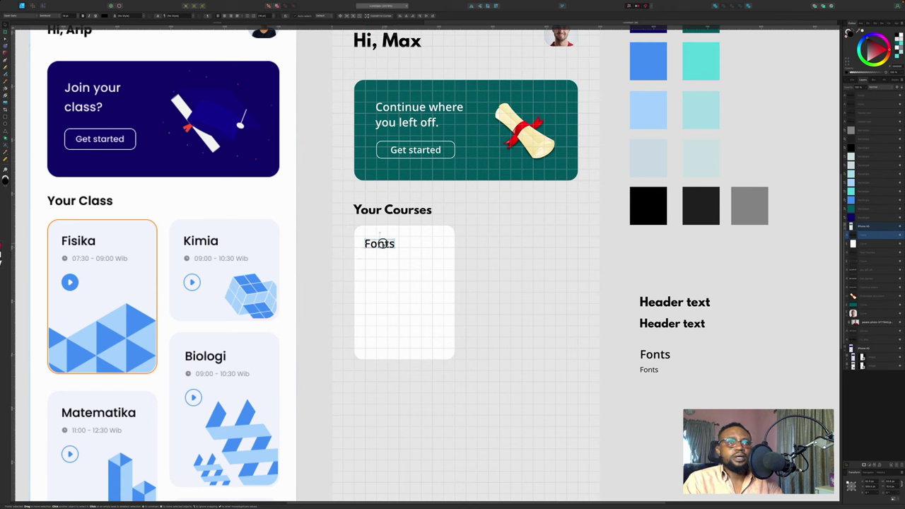
{"action": "double_click", "coordinate": [382, 244]}
{"action": "key", "text": "super+a"}
{"action": "key", "text": "super+c"}
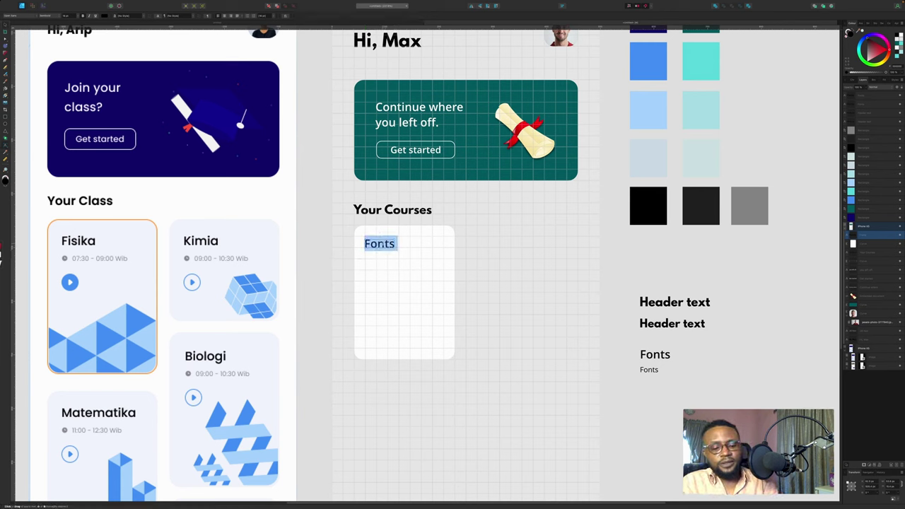
{"action": "type", "text": "UX/UI"}
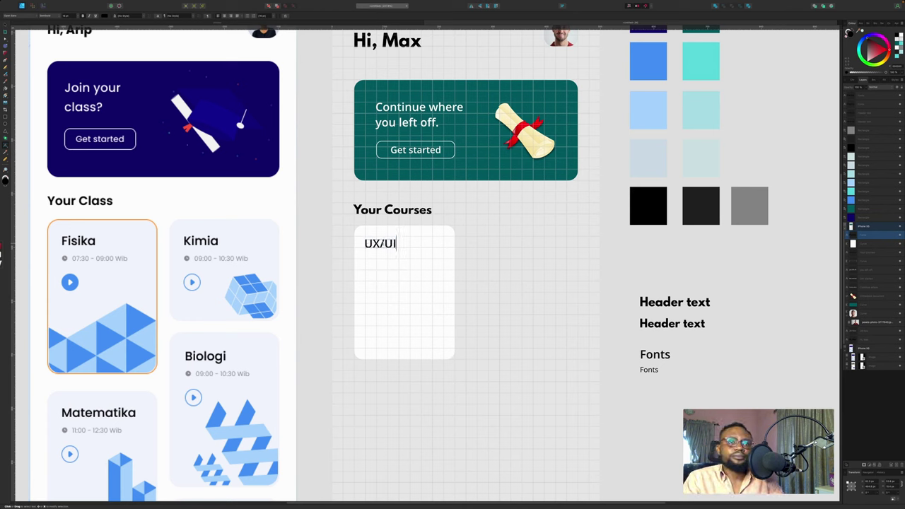
Place a copy of the smaller "Fonts" sample text under "UX/UI", change it to "07:30 - 09:00 WAT" and colour it grey
{"action": "left_click", "coordinate": [407, 266]}
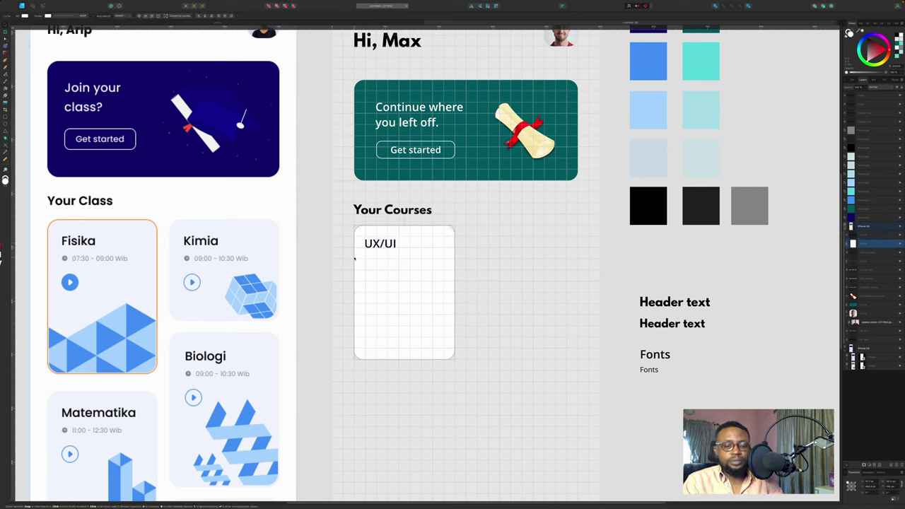
{"action": "key", "text": "super+v"}
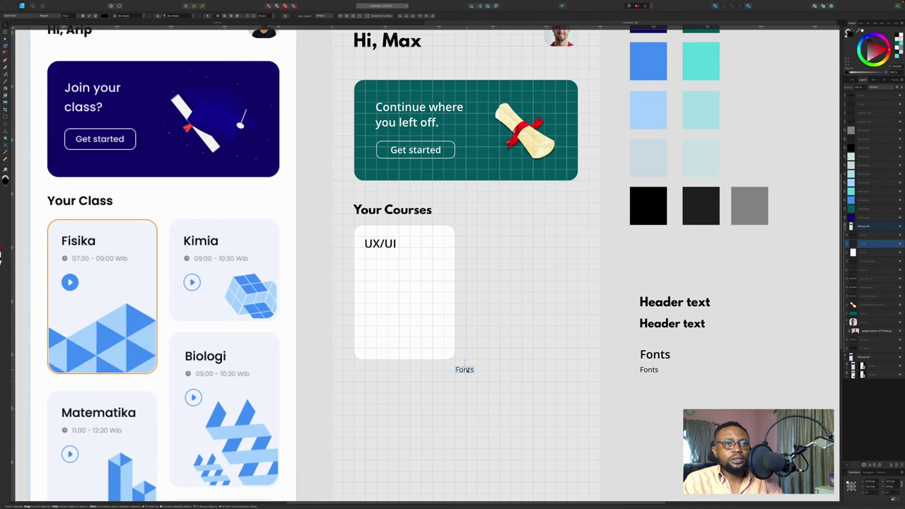
{"action": "left_click_drag", "start_coordinate": [467, 375], "coordinate": [375, 256]}
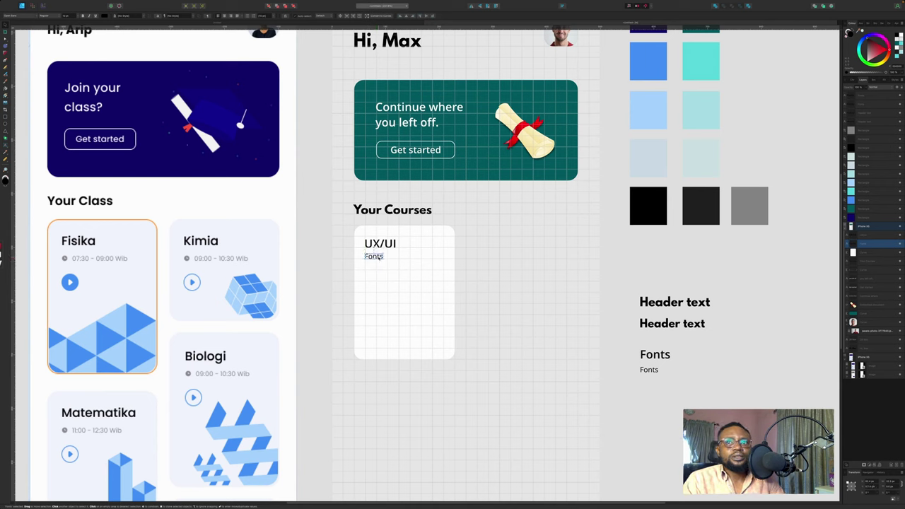
{"action": "double_click", "coordinate": [375, 256]}
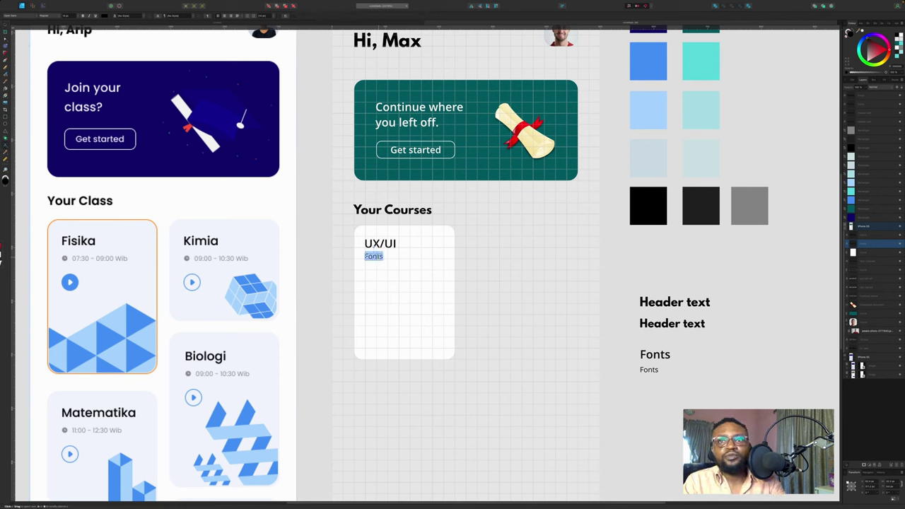
{"action": "type", "text": "07:"}
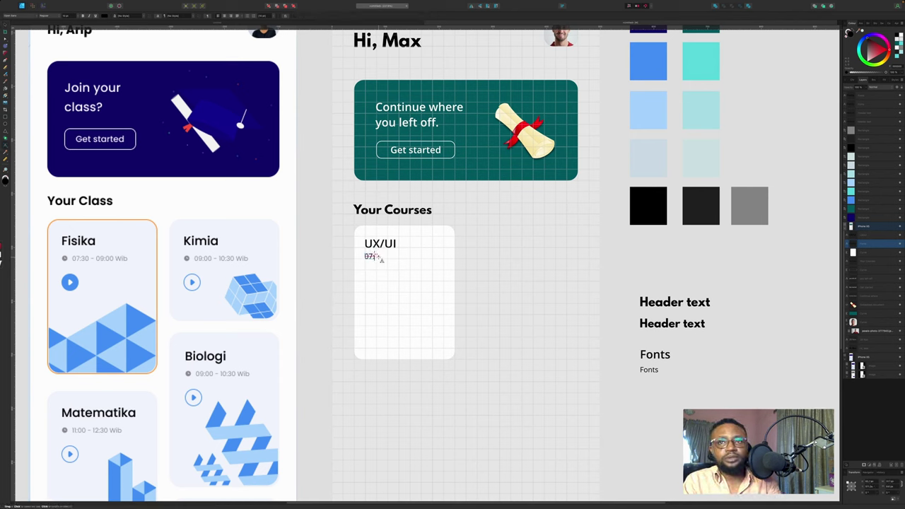
{"action": "type", "text": "30 - 0"}
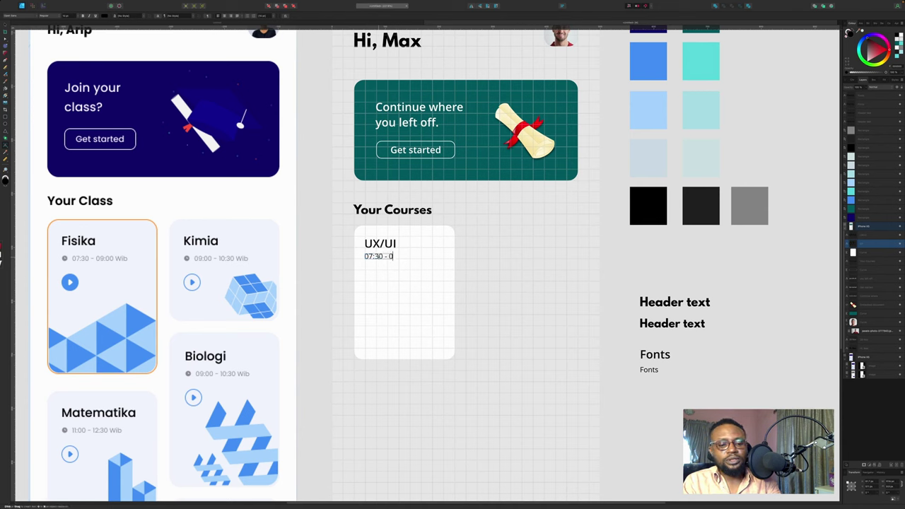
{"action": "type", "text": "9:00 WAT"}
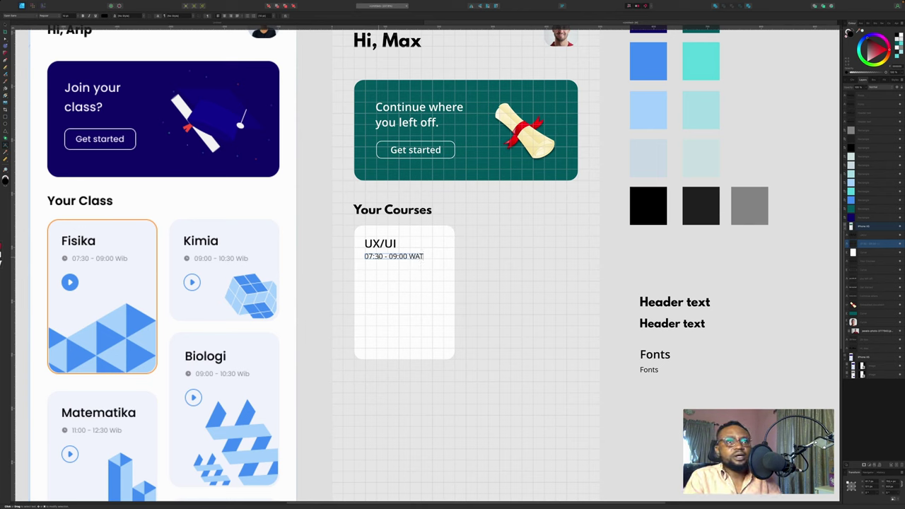
{"action": "key", "text": "Escape"}
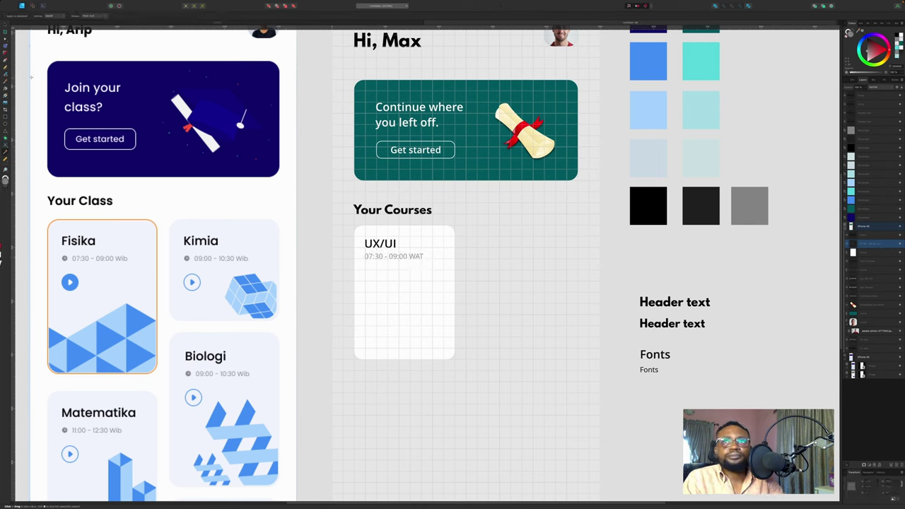
{"action": "key", "text": "v"}
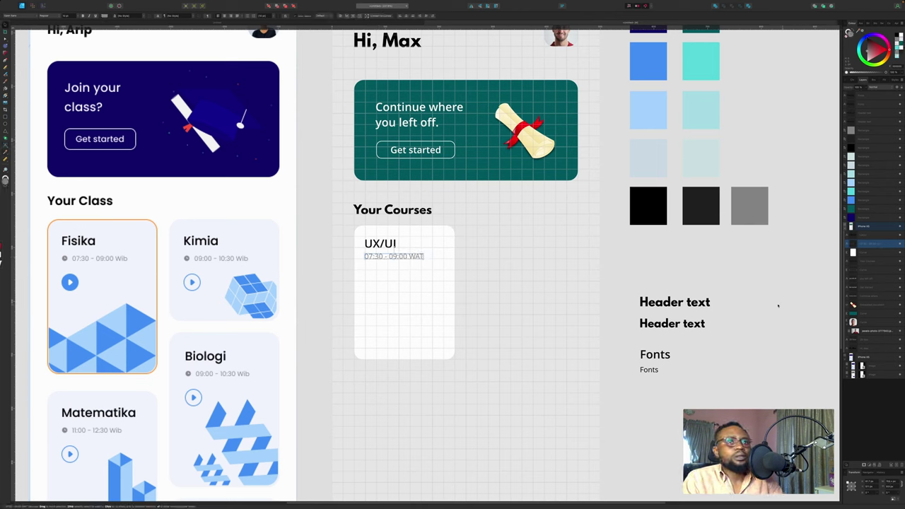
Draw a closed four-sided shape with the Pen tool across the lower part of the course card and fill it with pale teal
{"action": "left_click", "coordinate": [763, 281]}
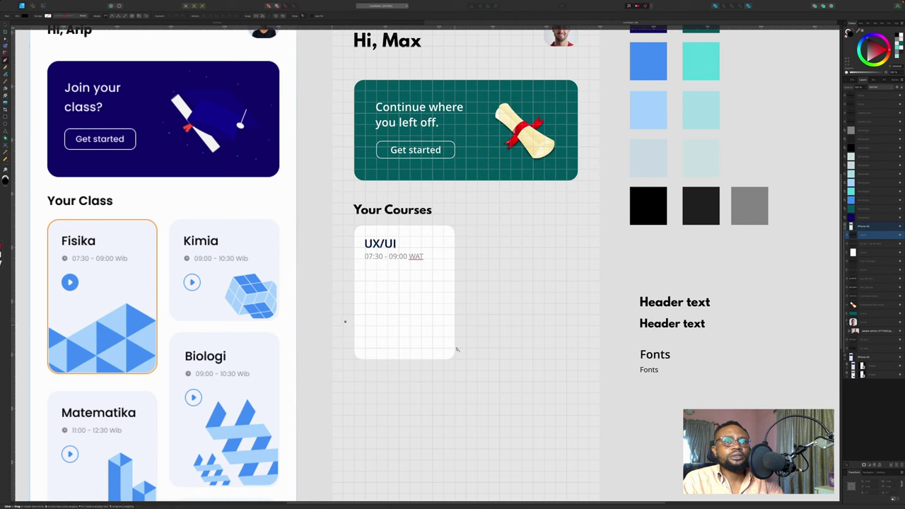
{"action": "left_click", "coordinate": [466, 375]}
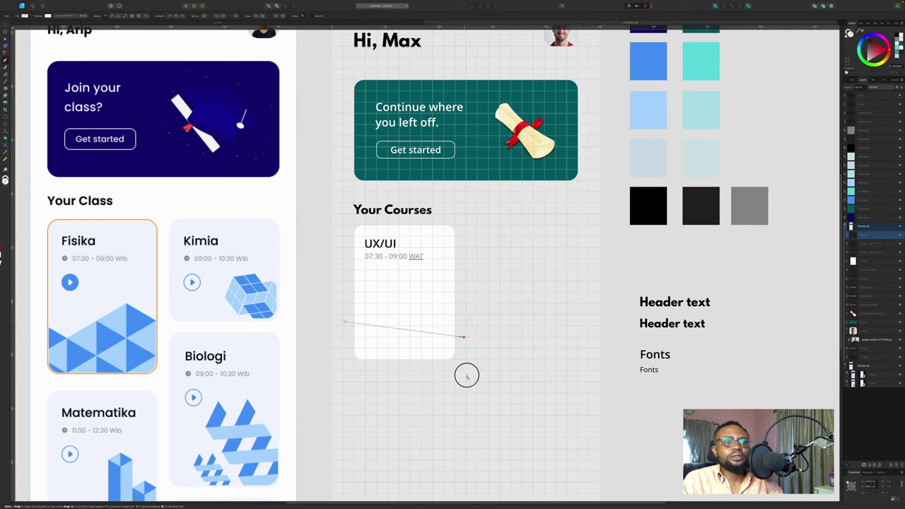
{"action": "left_click", "coordinate": [357, 382]}
{"action": "left_click", "coordinate": [350, 344]}
{"action": "left_click", "coordinate": [345, 322]}
{"action": "left_click", "coordinate": [345, 322]}
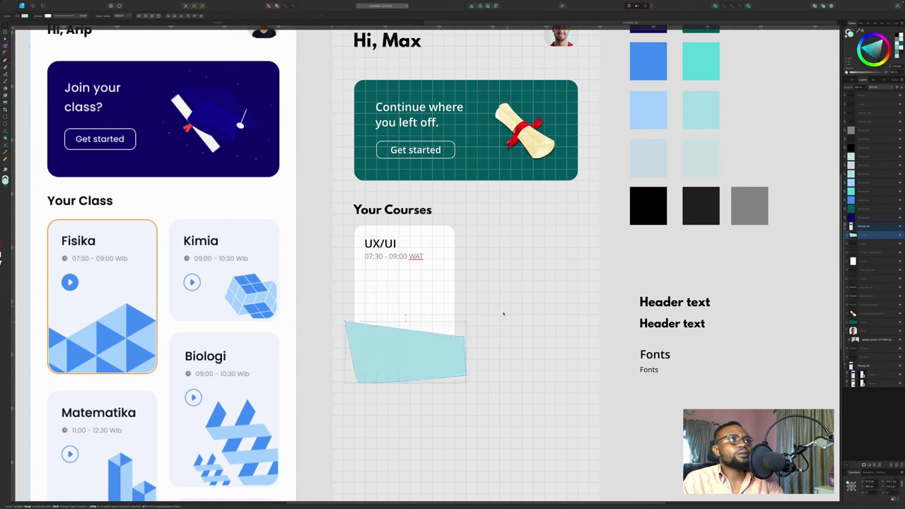
{"action": "left_click", "coordinate": [538, 306]}
Bend the upper edge of the pale teal shape into a wave that dips on the left and swells on the right
{"action": "left_click_drag", "start_coordinate": [417, 324], "coordinate": [417, 328]}
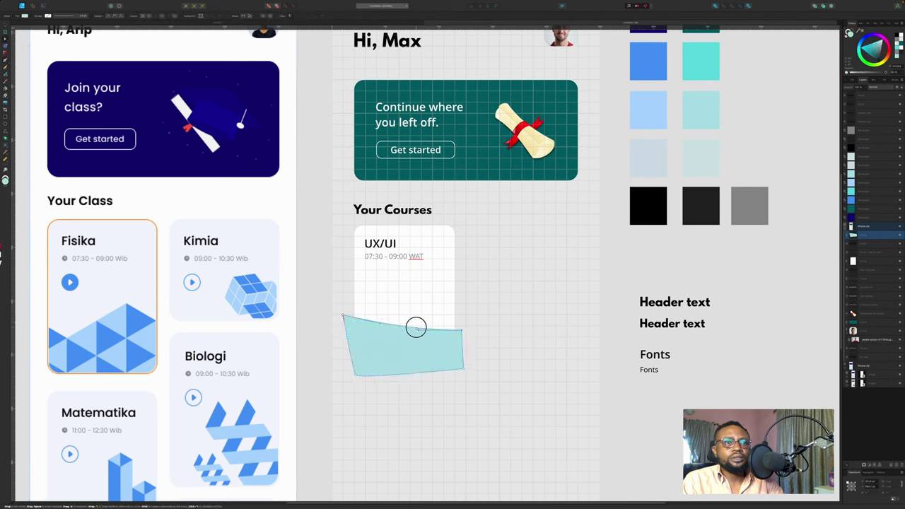
{"action": "left_click_drag", "start_coordinate": [416, 327], "coordinate": [435, 314]}
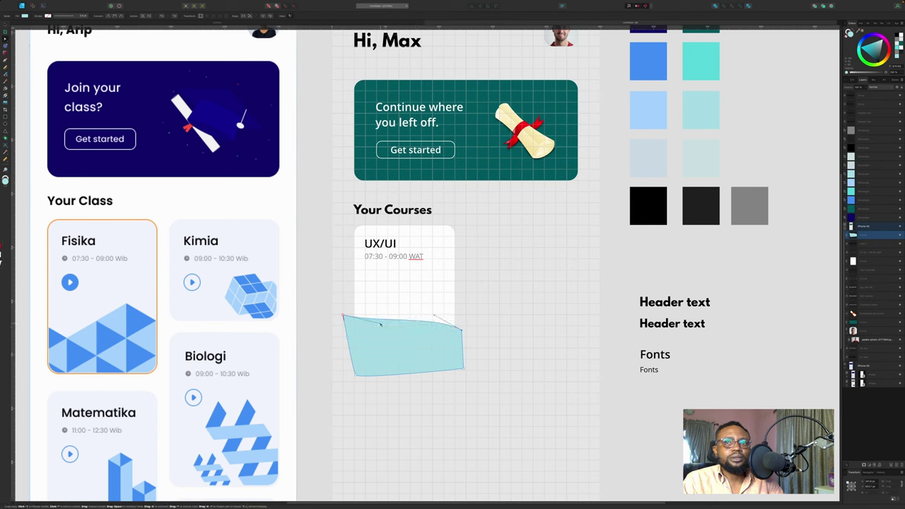
{"action": "left_click_drag", "start_coordinate": [380, 323], "coordinate": [380, 343]}
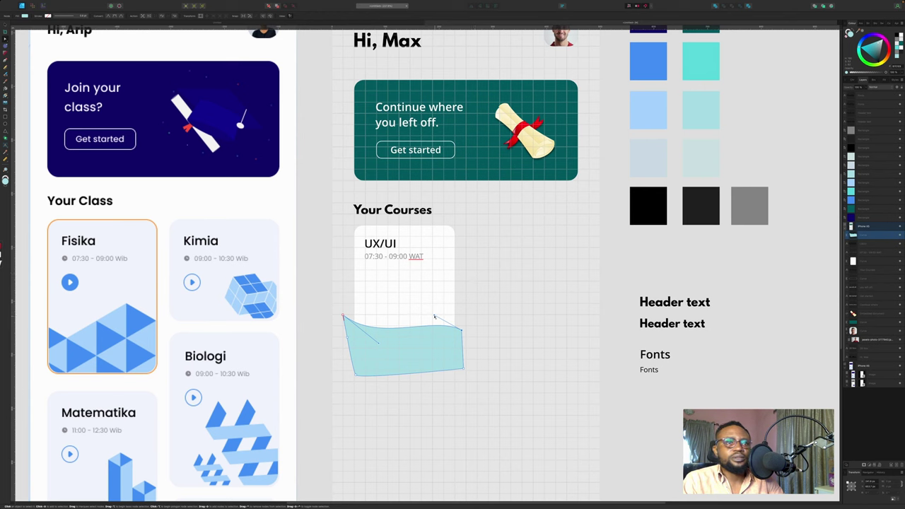
{"action": "left_click_drag", "start_coordinate": [434, 316], "coordinate": [454, 264]}
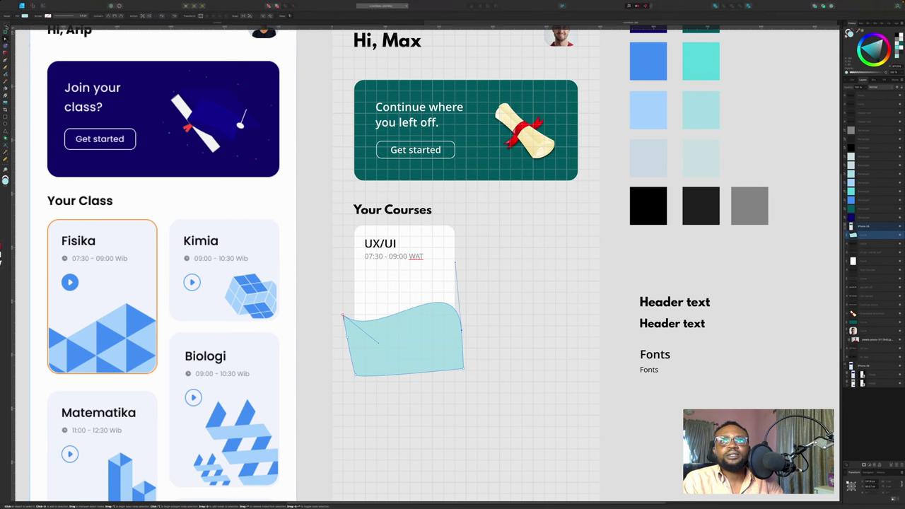
{"action": "key", "text": "v"}
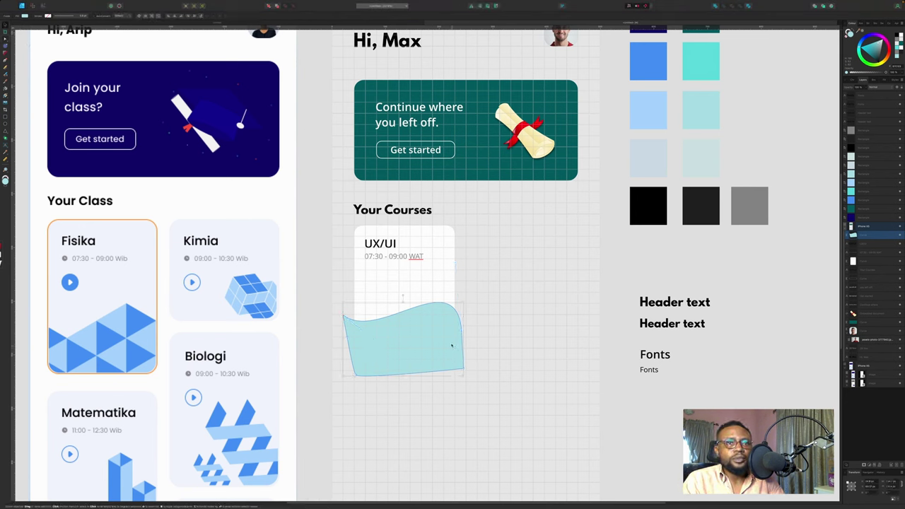
Duplicate the pale teal wave and offset the copy slightly below the original
{"action": "left_click_drag", "start_coordinate": [445, 343], "coordinate": [438, 347]}
{"action": "scroll", "coordinate": [576, 201], "scroll_direction": "up", "scroll_amount": 2}
{"action": "scroll", "coordinate": [576, 201], "scroll_direction": "up", "scroll_amount": 1}
{"action": "scroll", "coordinate": [408, 316], "scroll_direction": "up", "scroll_amount": 1}
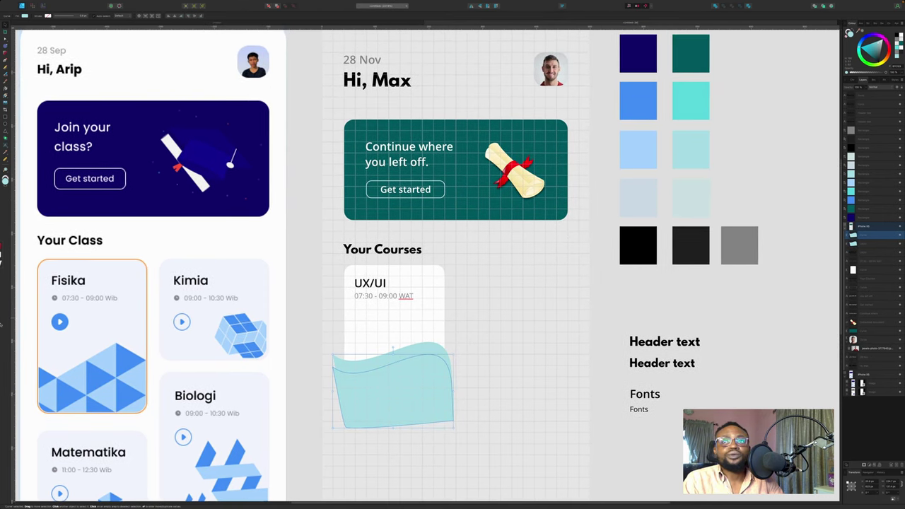
Fill the wave copy with the bright turquoise palette colour, then flip it horizontally and raise it slightly
{"action": "left_click", "coordinate": [6, 152]}
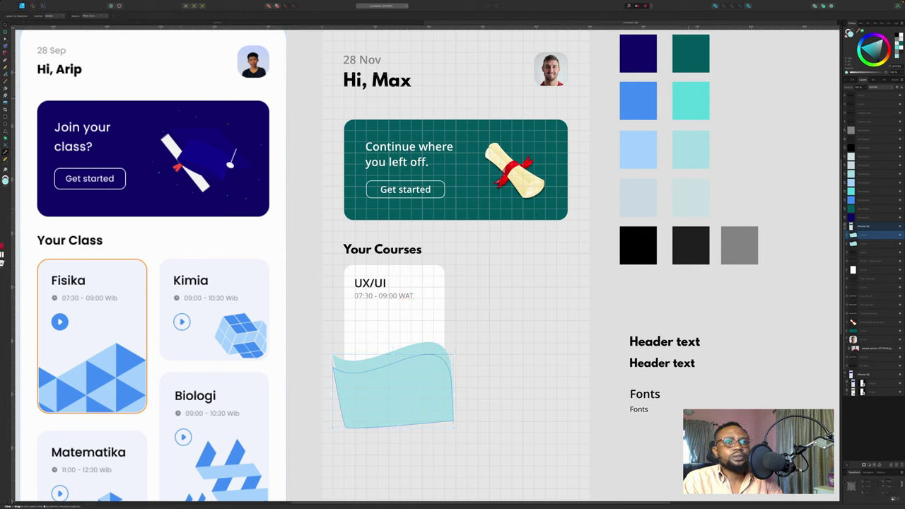
{"action": "left_click", "coordinate": [689, 99]}
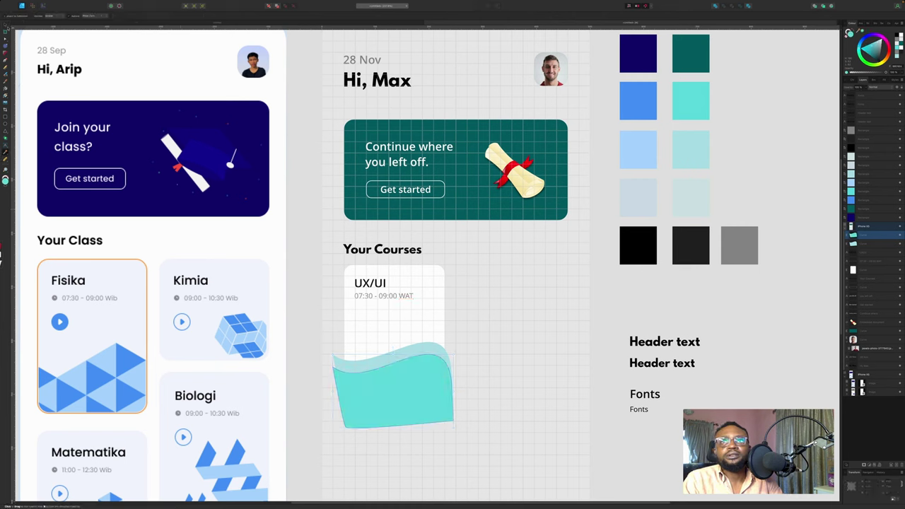
{"action": "key", "text": "v"}
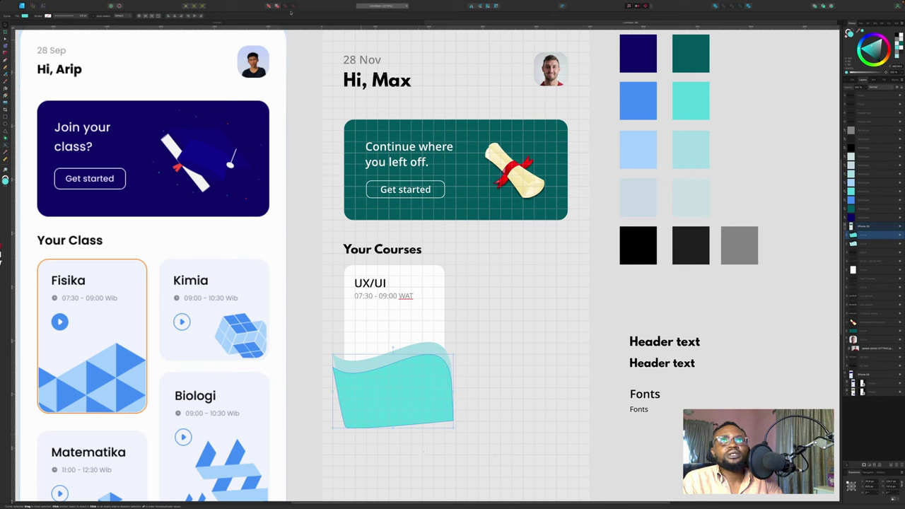
{"action": "left_click", "coordinate": [471, 6]}
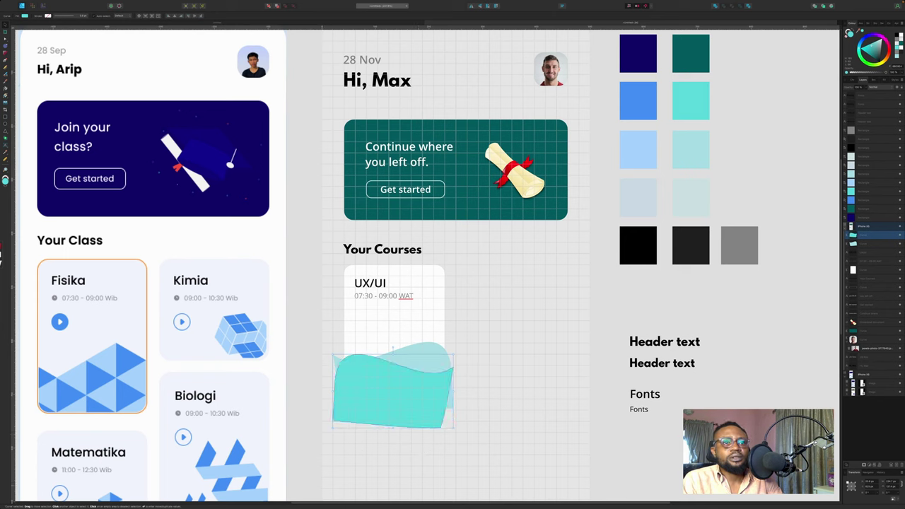
{"action": "left_click_drag", "start_coordinate": [394, 385], "coordinate": [396, 377]}
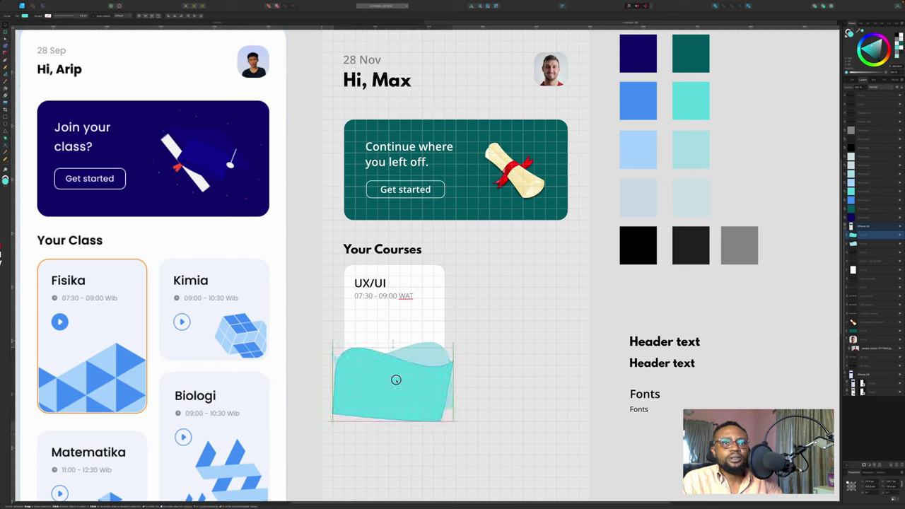
Group the two waves and clip the group inside the white course card
{"action": "left_click", "coordinate": [431, 357]}
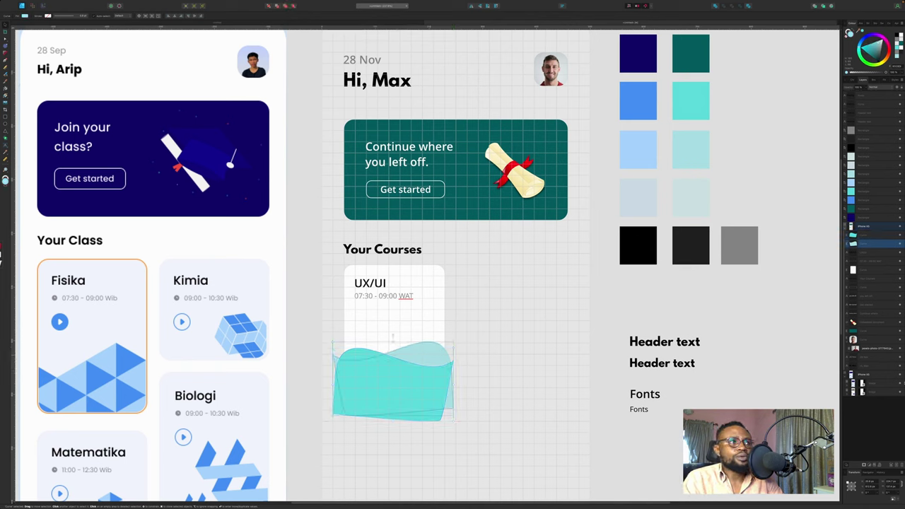
{"action": "left_click", "coordinate": [863, 236]}
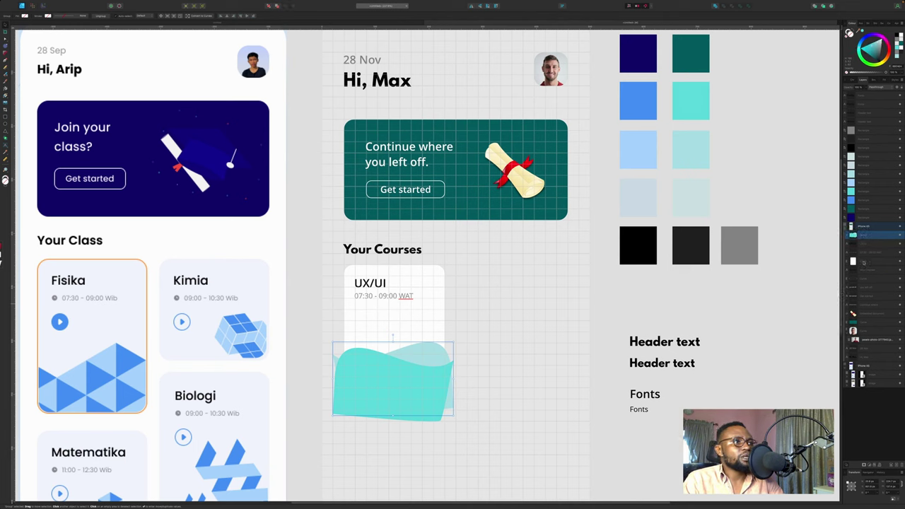
{"action": "left_click_drag", "start_coordinate": [864, 262], "coordinate": [865, 262]}
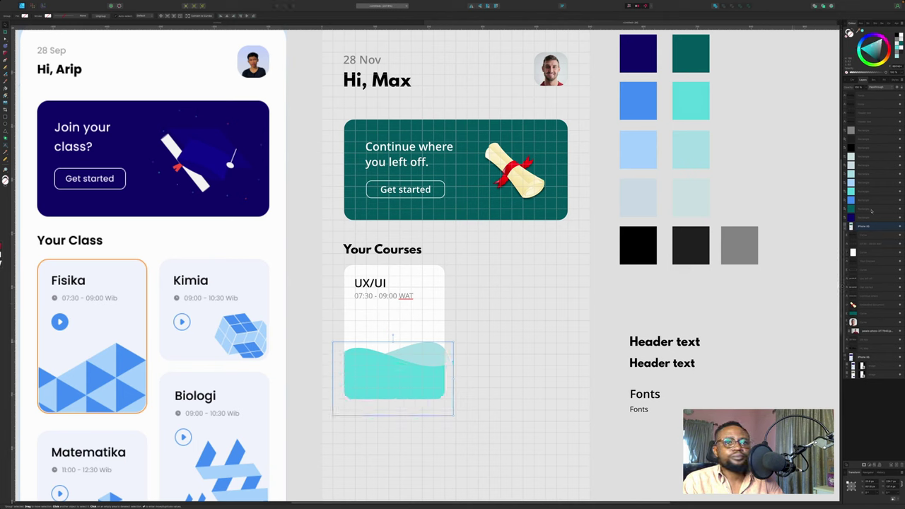
Flip the clipped wave group horizontally and tilt it counterclockwise so the turquoise wave rises toward the card's right edge
{"action": "left_click_drag", "start_coordinate": [460, 324], "coordinate": [457, 321]}
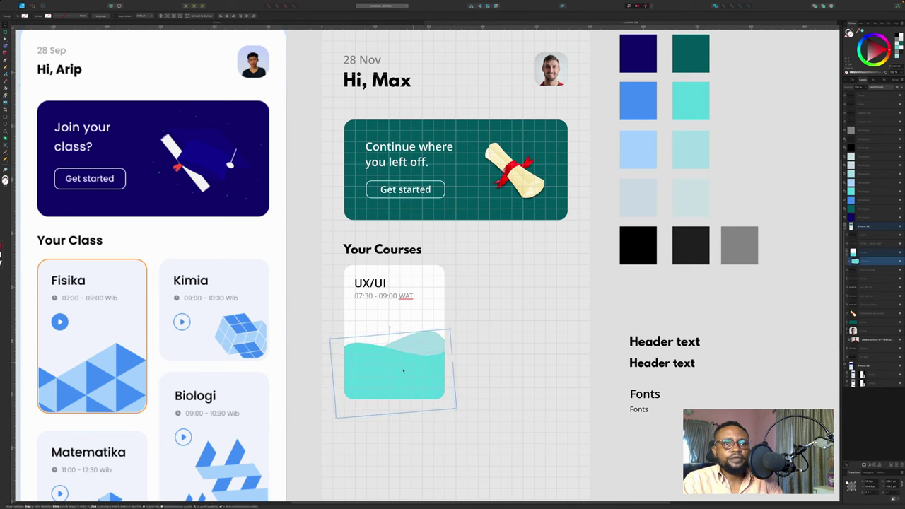
{"action": "left_click_drag", "start_coordinate": [391, 368], "coordinate": [391, 372]}
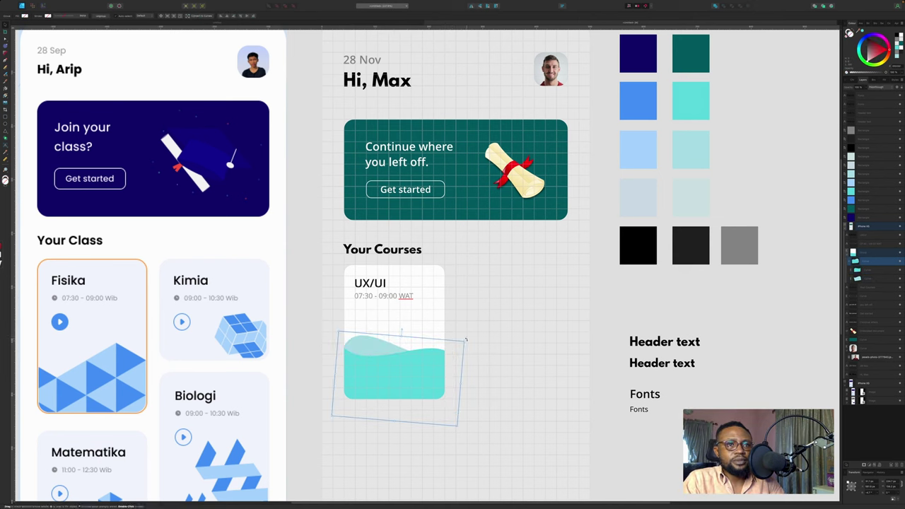
{"action": "left_click_drag", "start_coordinate": [466, 339], "coordinate": [457, 320]}
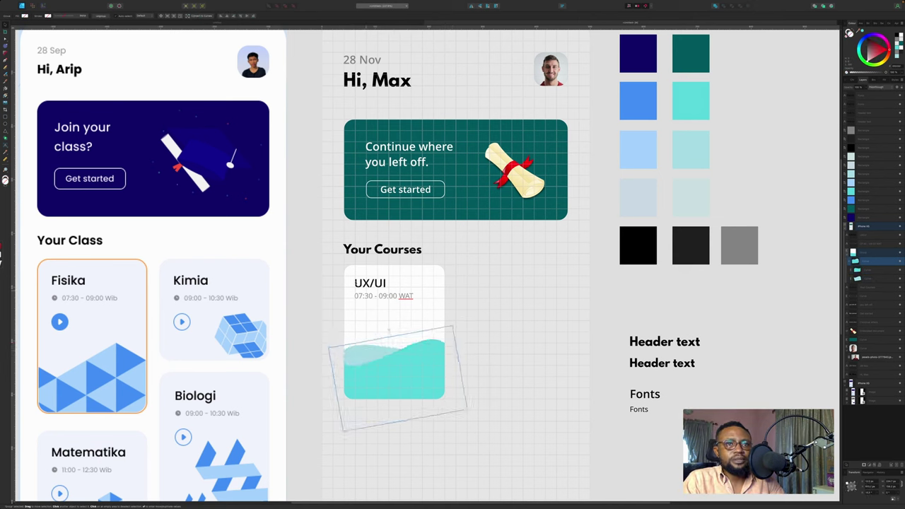
{"action": "left_click", "coordinate": [311, 279]}
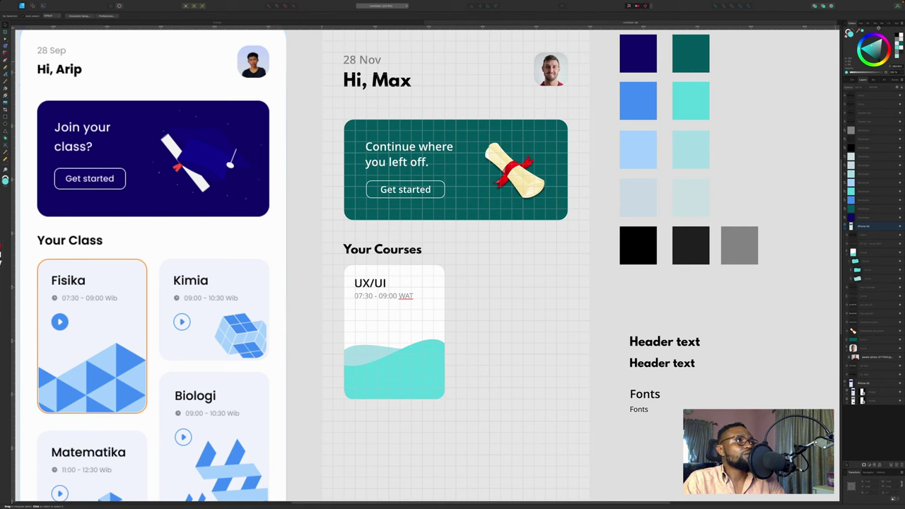
Place the black play icon from the asset library on the turquoise wave near the card's lower right corner
{"action": "left_click", "coordinate": [876, 24]}
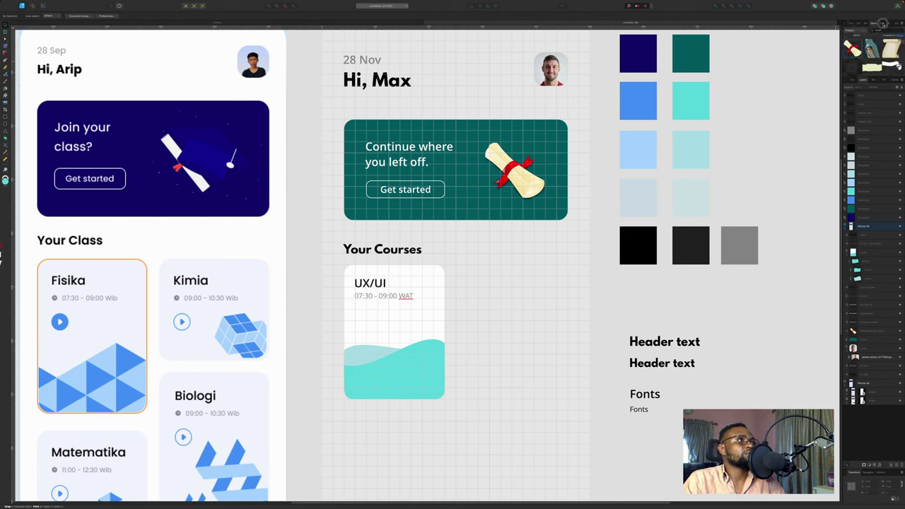
{"action": "left_click", "coordinate": [882, 24]}
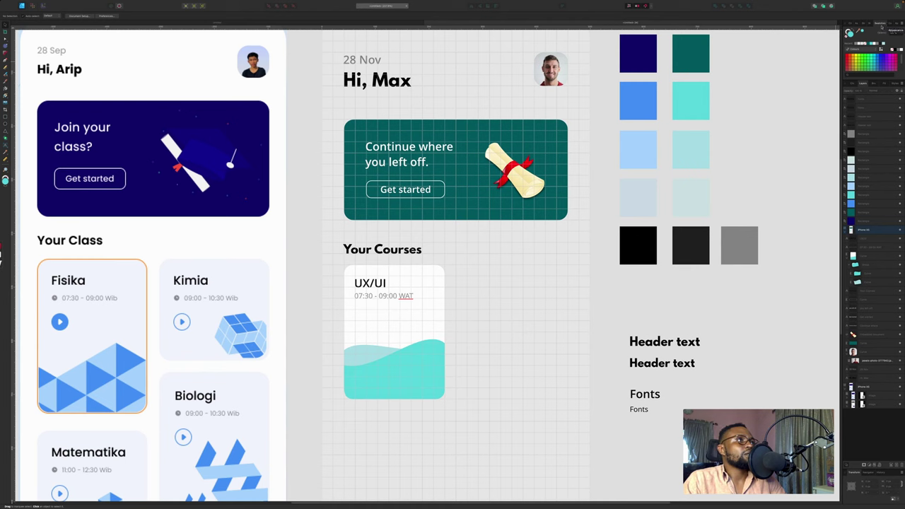
{"action": "left_click", "coordinate": [861, 24]}
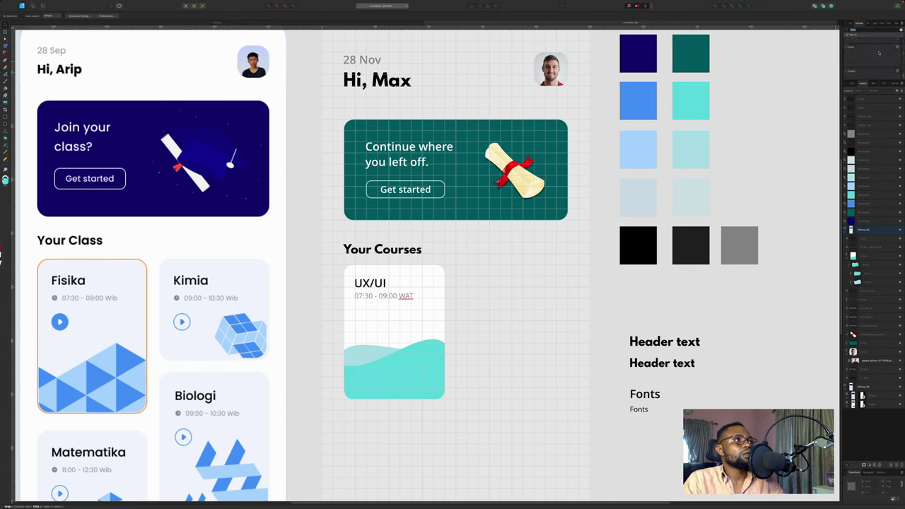
{"action": "left_click_drag", "start_coordinate": [852, 71], "coordinate": [419, 372]}
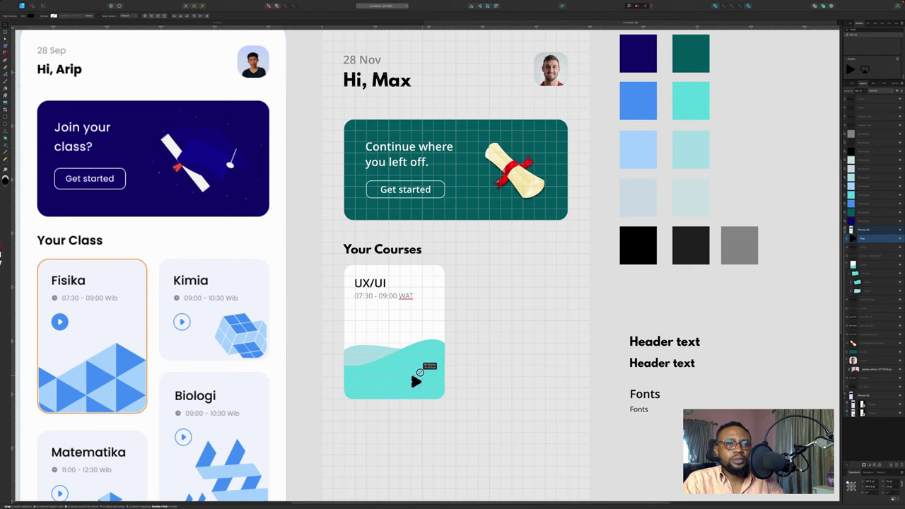
{"action": "scroll", "coordinate": [423, 372], "scroll_direction": "up", "scroll_amount": 5}
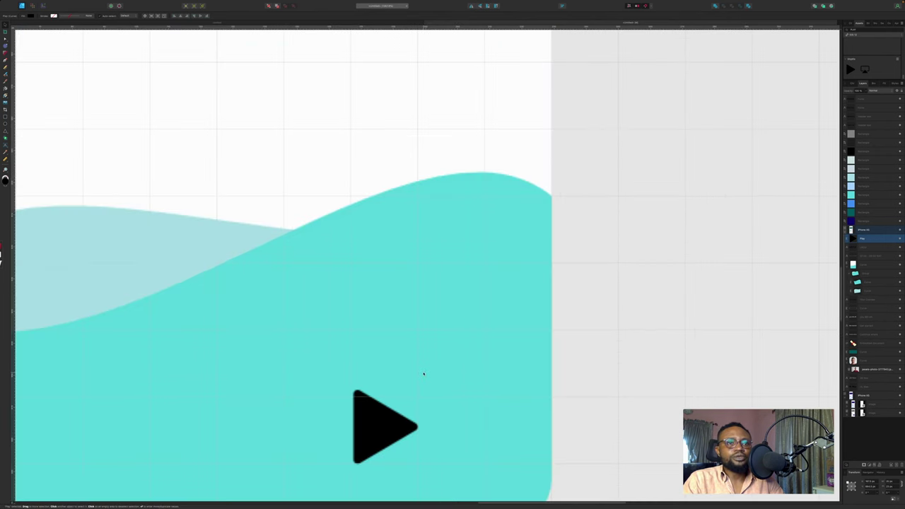
Move the black play icon closer to the lower right corner of the UX/UI card
{"action": "scroll", "coordinate": [423, 373], "scroll_direction": "down", "scroll_amount": 3}
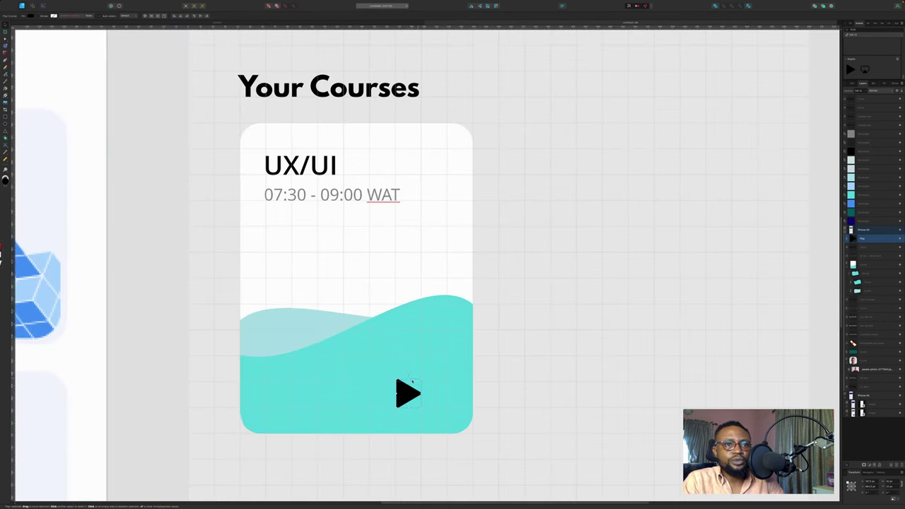
{"action": "mouse_move", "coordinate": [406, 390]}
{"action": "left_mouse_down"}
{"action": "mouse_move", "coordinate": [396, 370]}
{"action": "mouse_move", "coordinate": [410, 374]}
{"action": "mouse_move", "coordinate": [410, 384]}
{"action": "left_mouse_up"}
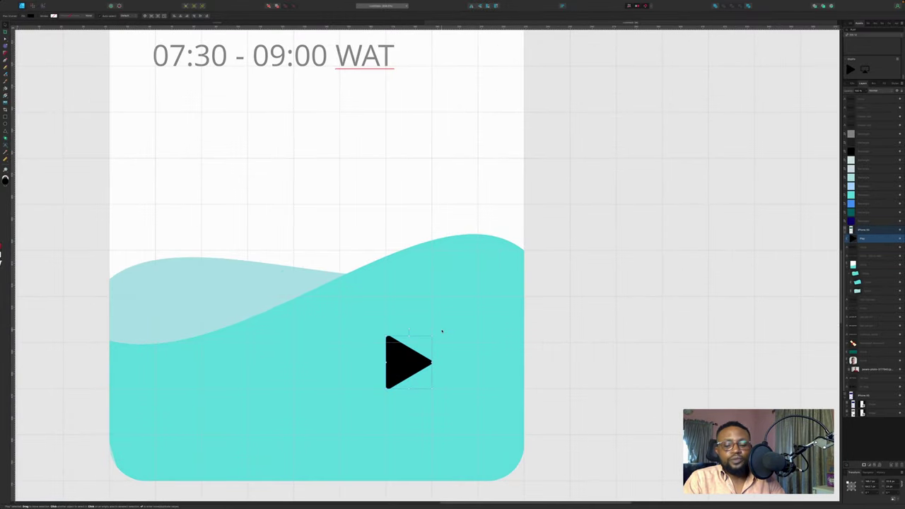
{"action": "scroll", "coordinate": [442, 332], "scroll_direction": "down", "scroll_amount": 2}
{"action": "scroll", "coordinate": [442, 332], "scroll_direction": "up", "scroll_amount": 3}
{"action": "scroll", "coordinate": [442, 332], "scroll_direction": "down", "scroll_amount": 5}
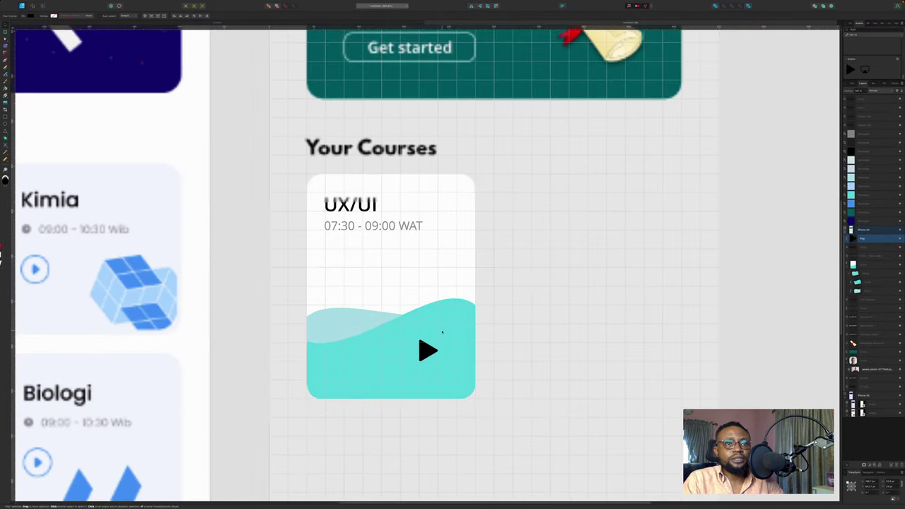
{"action": "scroll", "coordinate": [442, 331], "scroll_direction": "up", "scroll_amount": 1}
{"action": "left_click_drag", "start_coordinate": [442, 333], "coordinate": [454, 348]}
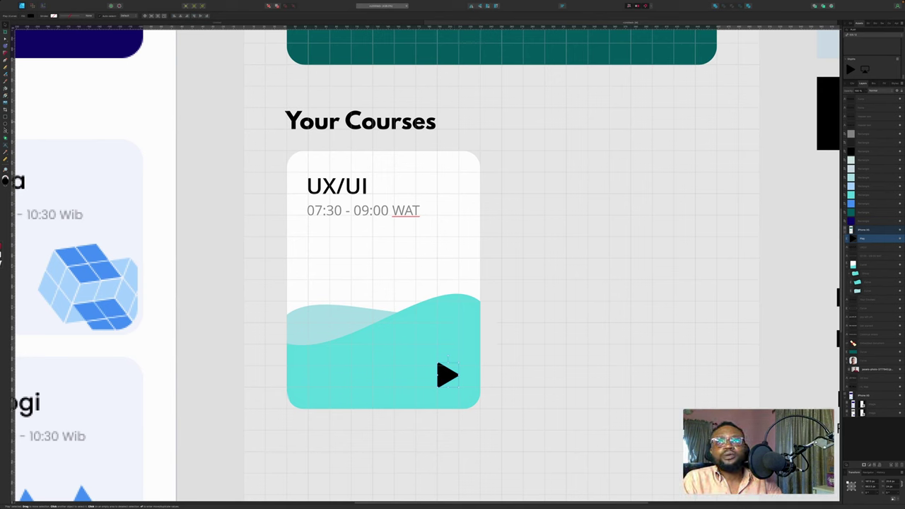
Draw a small circle on the turquoise wave beside the play icon and fill it white
{"action": "left_click", "coordinate": [5, 125]}
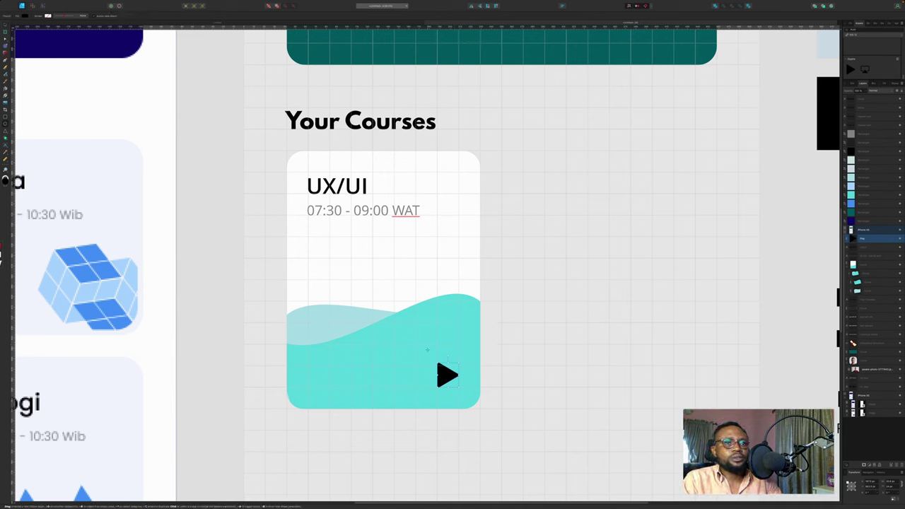
{"action": "left_click_drag", "start_coordinate": [427, 350], "coordinate": [444, 372]}
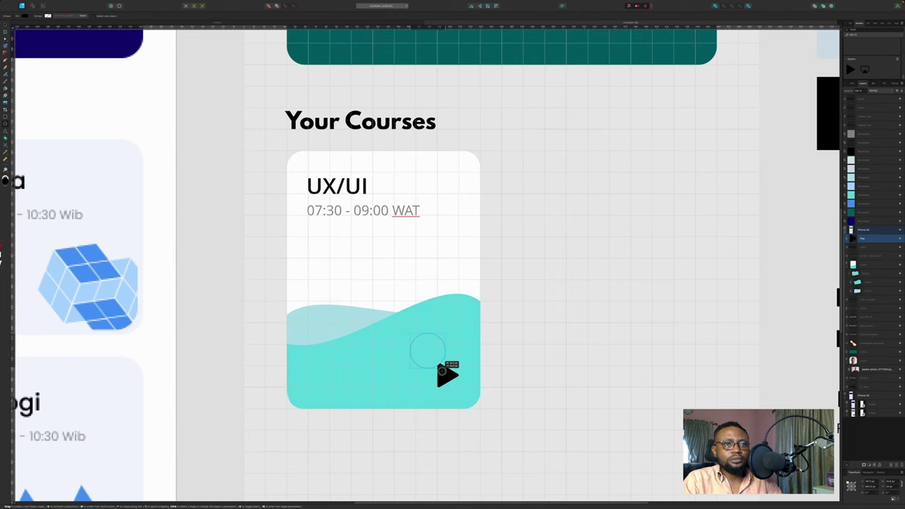
{"action": "scroll", "coordinate": [642, 193], "scroll_direction": "right", "scroll_amount": 4}
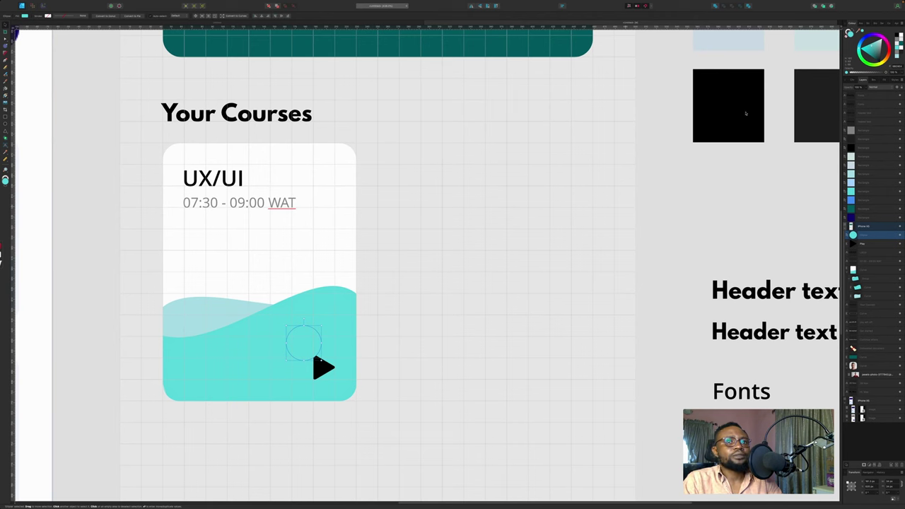
{"action": "left_click", "coordinate": [900, 35]}
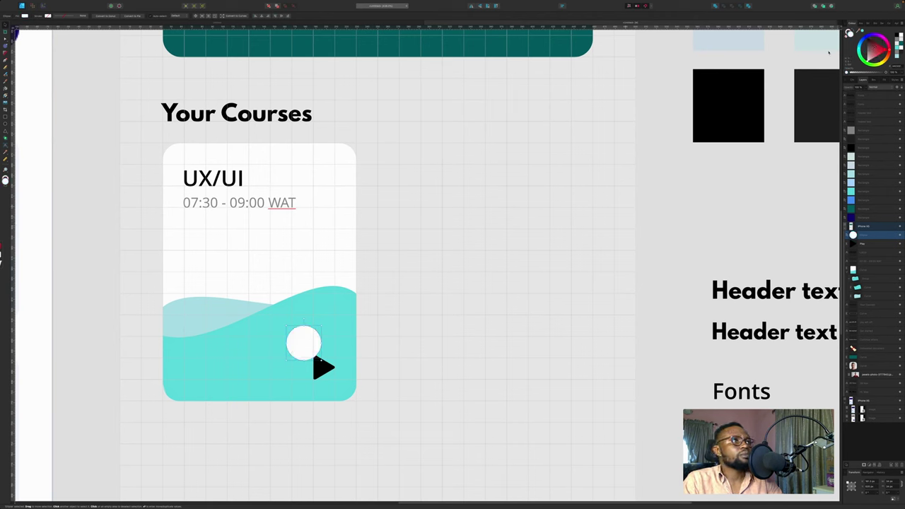
Send the white circle behind the play icon, move it toward the card's lower right corner and enlarge it
{"action": "key", "text": "ctrl+["}
{"action": "left_click_drag", "start_coordinate": [303, 343], "coordinate": [315, 363]}
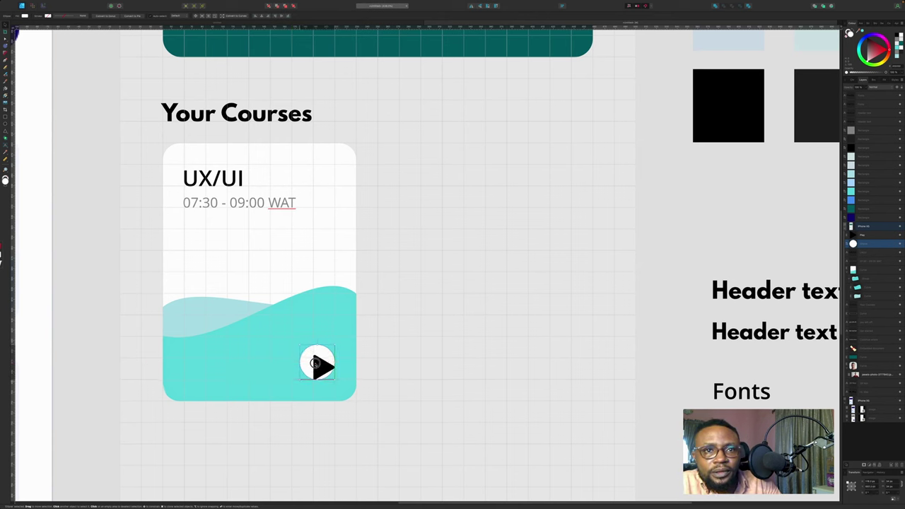
{"action": "left_click_drag", "start_coordinate": [314, 363], "coordinate": [291, 338]}
Shrink the black play icon and centre it inside the white circle
{"action": "left_click", "coordinate": [321, 365]}
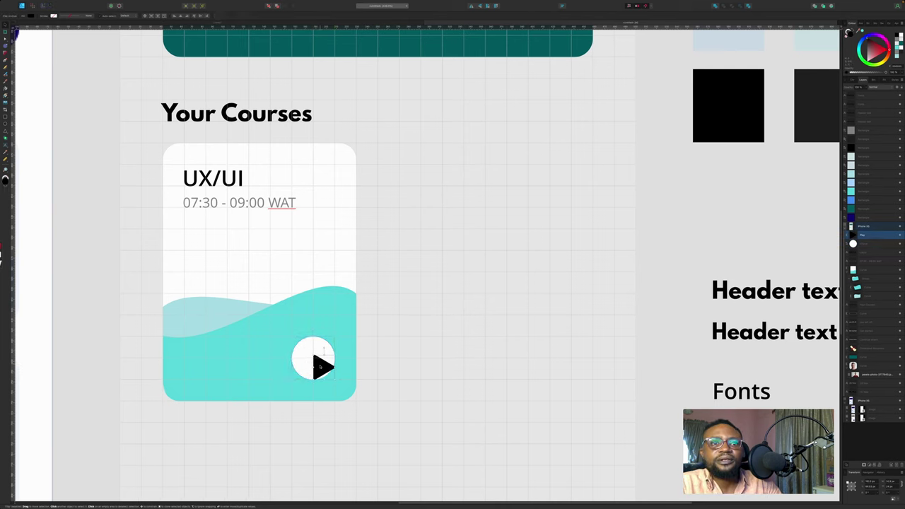
{"action": "left_click_drag", "start_coordinate": [319, 367], "coordinate": [309, 350]}
{"action": "scroll", "coordinate": [312, 353], "scroll_direction": "up", "scroll_amount": 1}
{"action": "scroll", "coordinate": [334, 342], "scroll_direction": "down", "scroll_amount": 3}
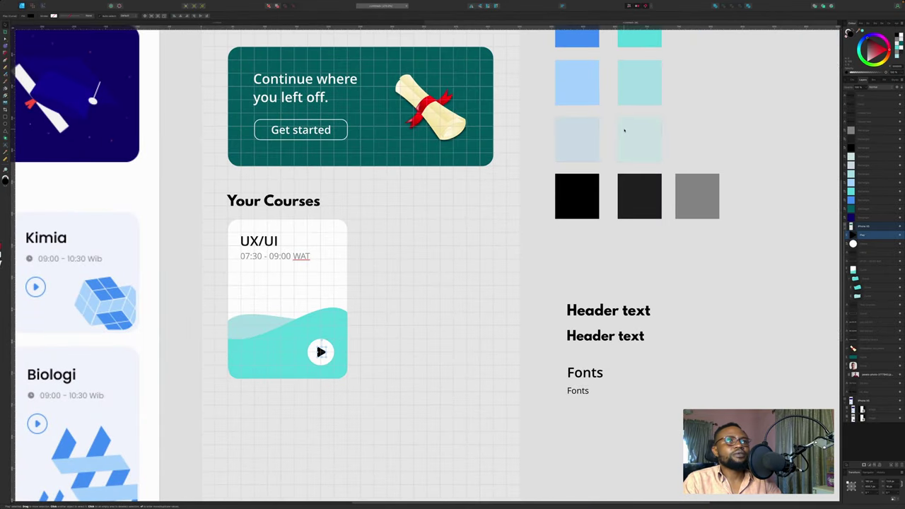
Recolour the play button with the dark teal palette colour on its circle and white on its triangle
{"action": "scroll", "coordinate": [623, 130], "scroll_direction": "up", "scroll_amount": 4}
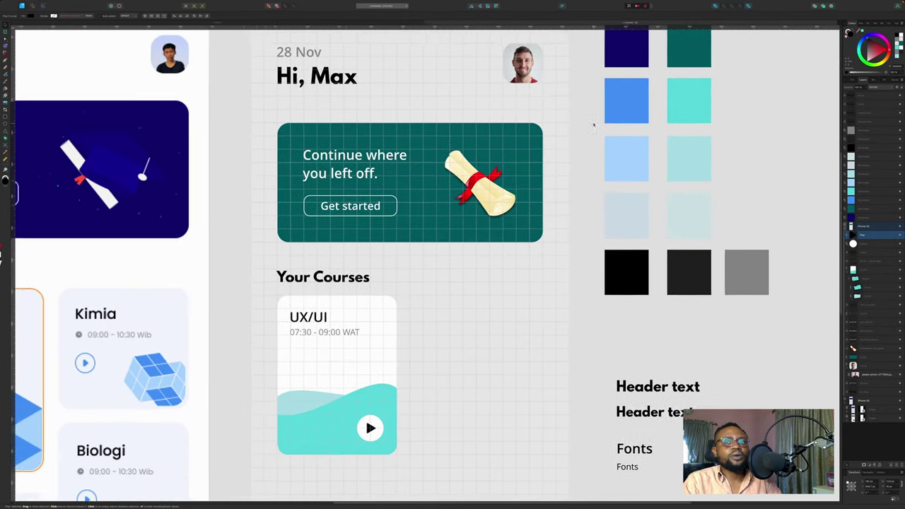
{"action": "scroll", "coordinate": [594, 124], "scroll_direction": "left", "scroll_amount": 5}
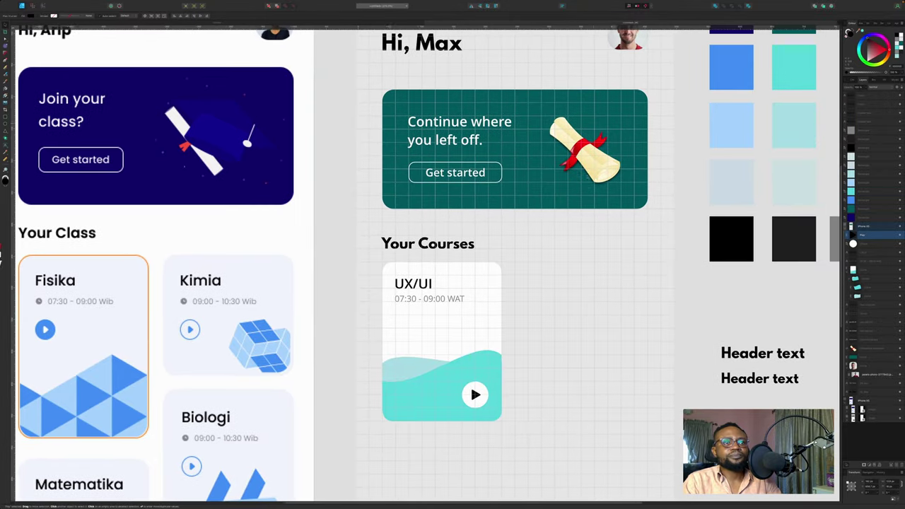
{"action": "scroll", "coordinate": [523, 306], "scroll_direction": "right", "scroll_amount": 3}
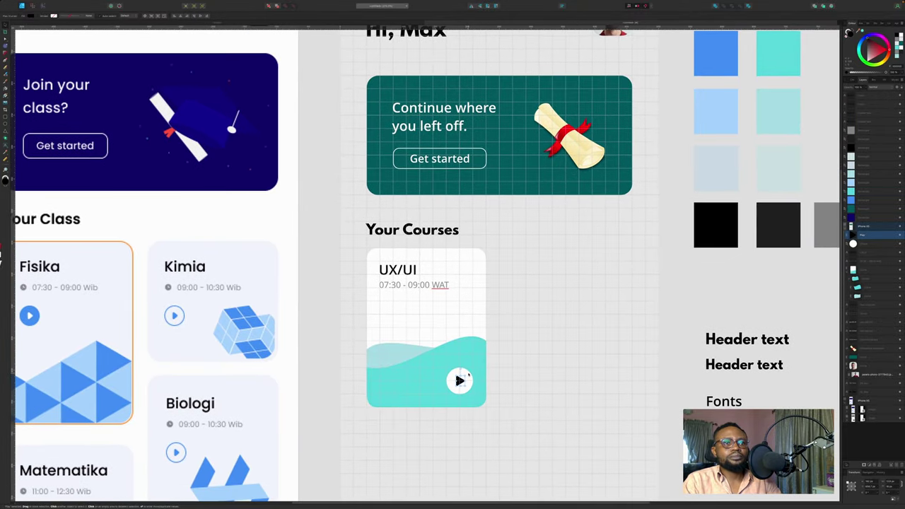
{"action": "scroll", "coordinate": [467, 376], "scroll_direction": "up", "scroll_amount": 1}
{"action": "left_click", "coordinate": [452, 394]}
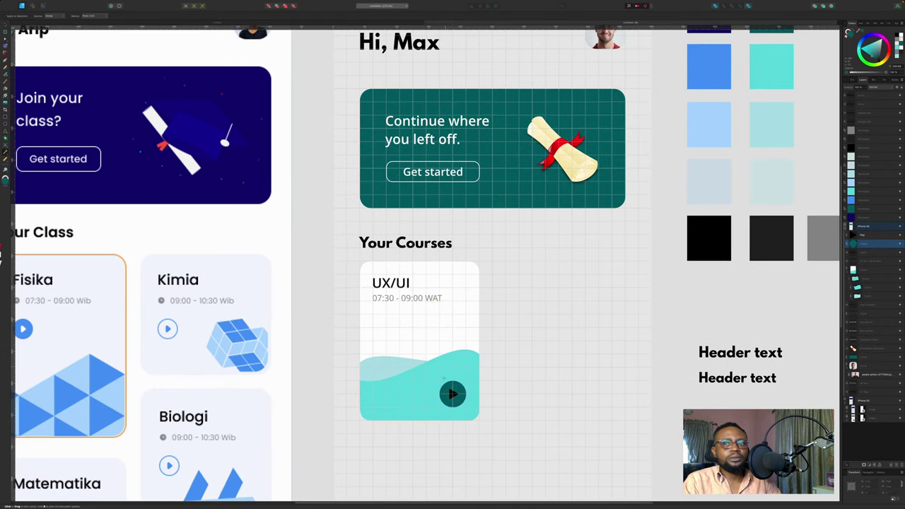
{"action": "left_click", "coordinate": [452, 394]}
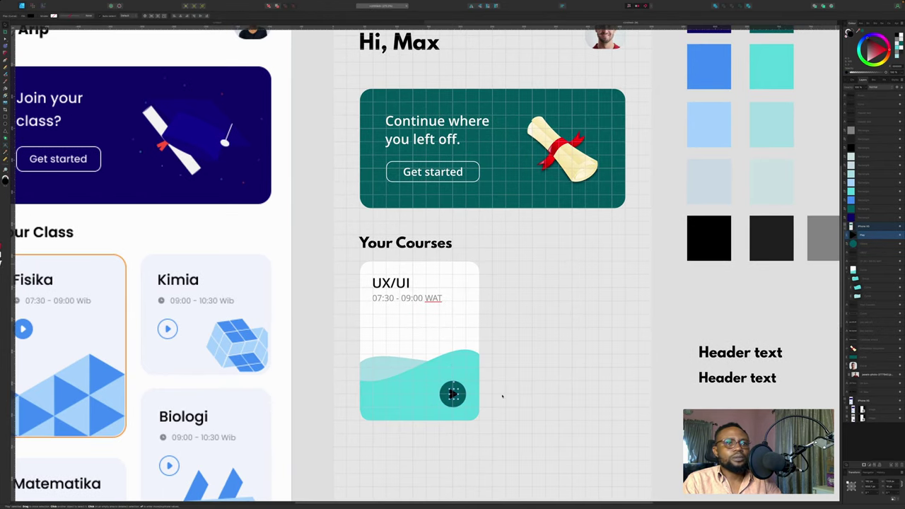
Group the UX/UI card's background, waves, texts and play button
{"action": "scroll", "coordinate": [339, 283], "scroll_direction": "down", "scroll_amount": 3}
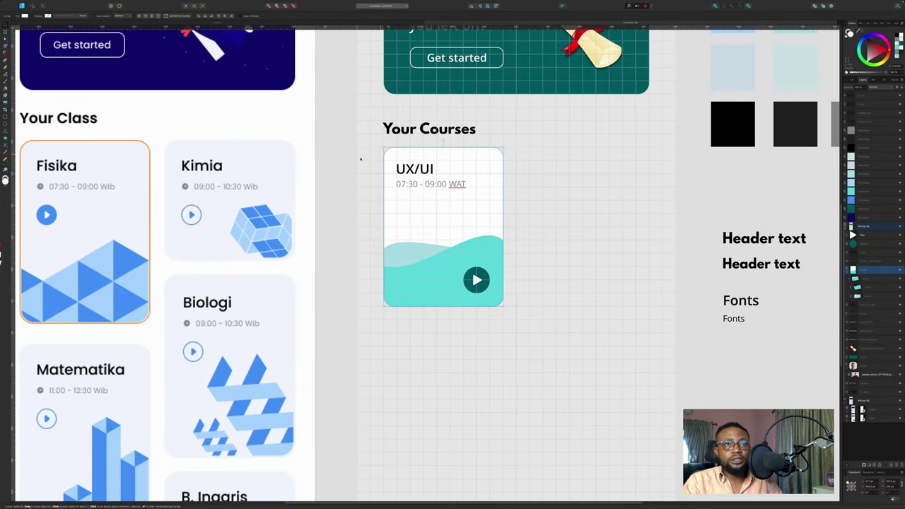
{"action": "left_click_drag", "start_coordinate": [346, 144], "coordinate": [514, 322]}
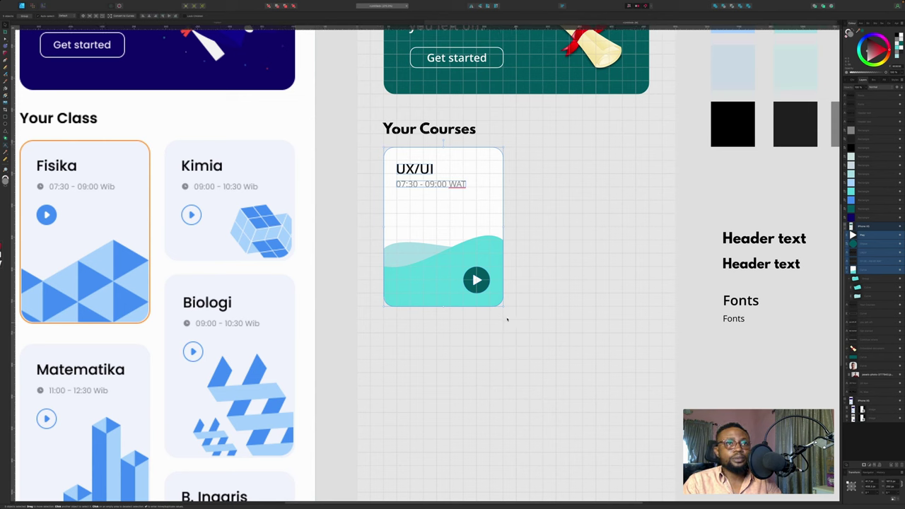
{"action": "key", "text": "ctrl+g"}
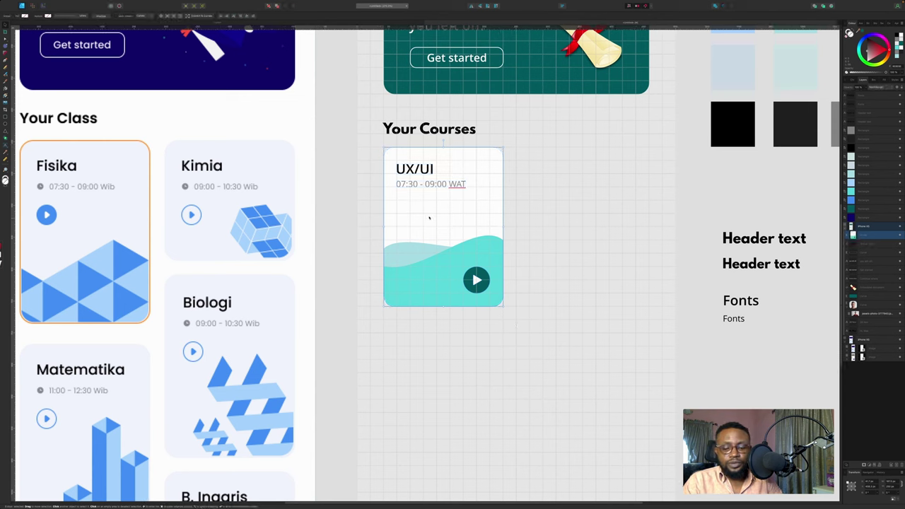
Duplicate the UX/UI card group beside the original, aligning the copy with the banner's right edge
{"action": "left_click_drag", "start_coordinate": [430, 219], "coordinate": [580, 215]}
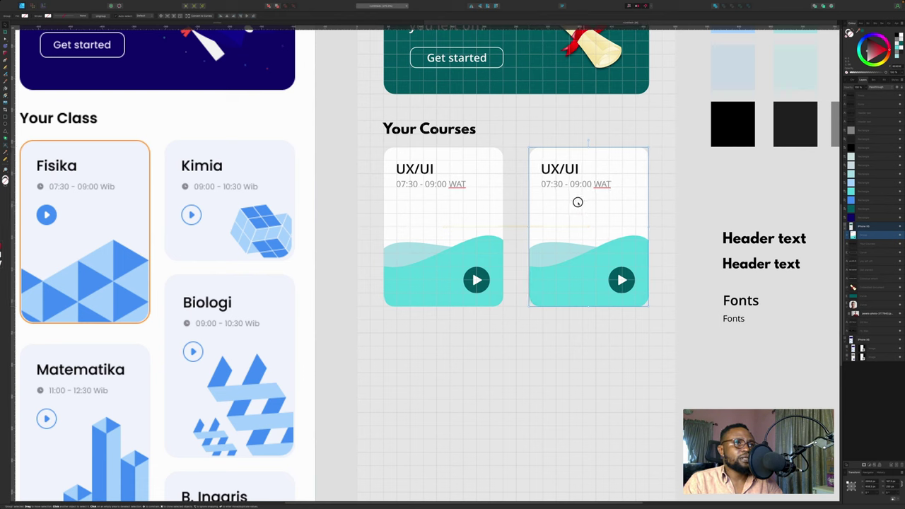
{"action": "left_click_drag", "start_coordinate": [571, 202], "coordinate": [584, 203]}
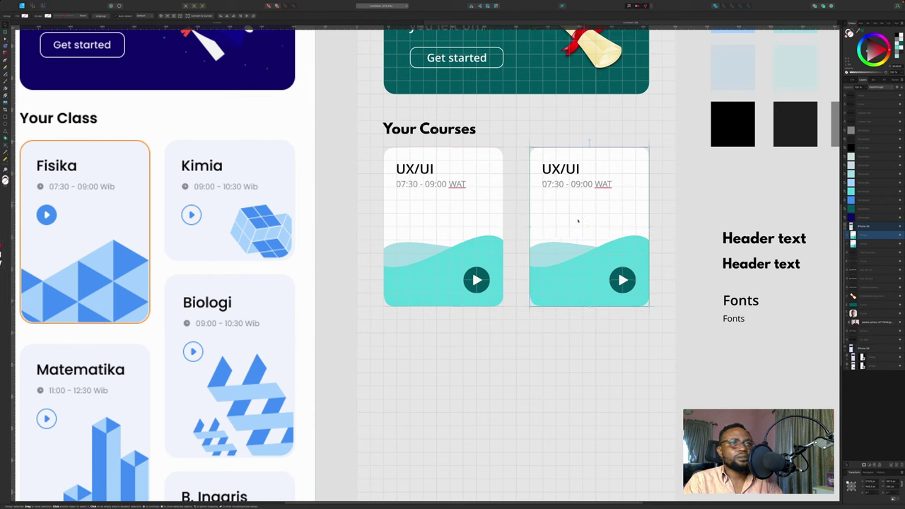
{"action": "left_click", "coordinate": [346, 239]}
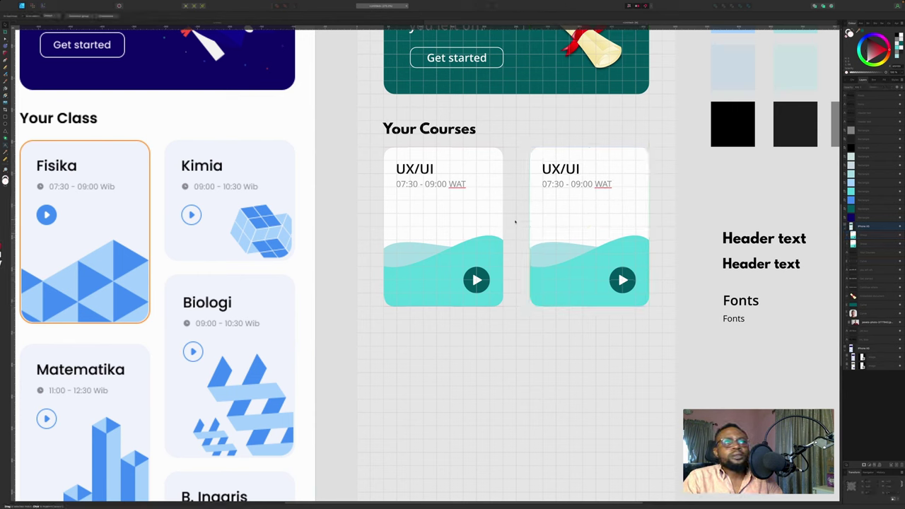
Change the second card's title to "Typography"
{"action": "left_click", "coordinate": [563, 170]}
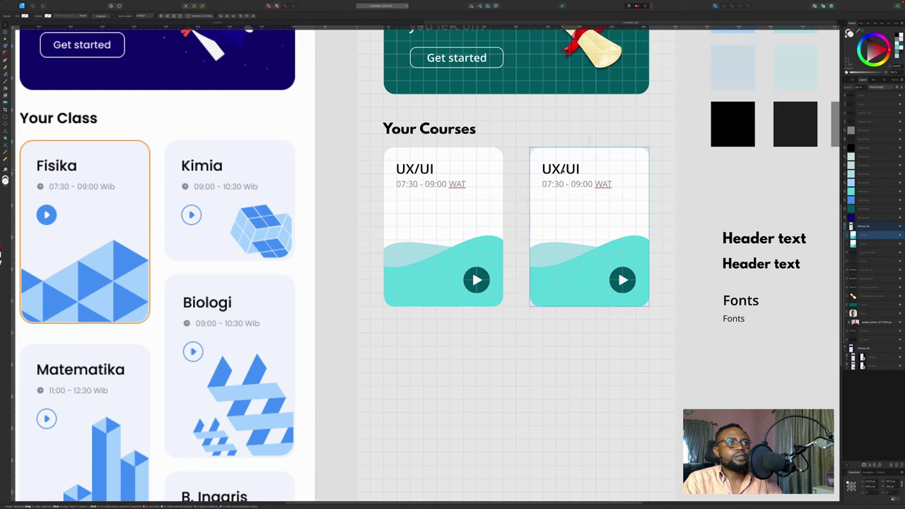
{"action": "double_click", "coordinate": [563, 169]}
{"action": "double_click", "coordinate": [562, 169]}
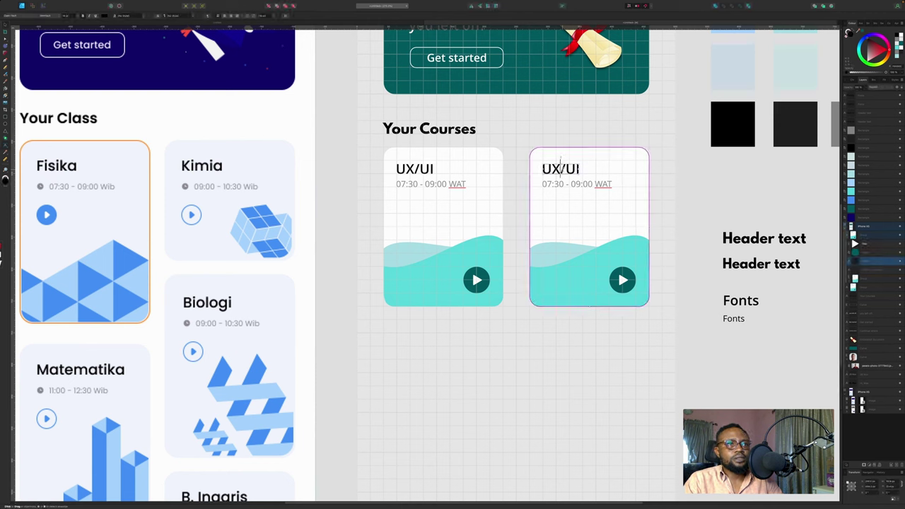
{"action": "triple_click", "coordinate": [562, 169]}
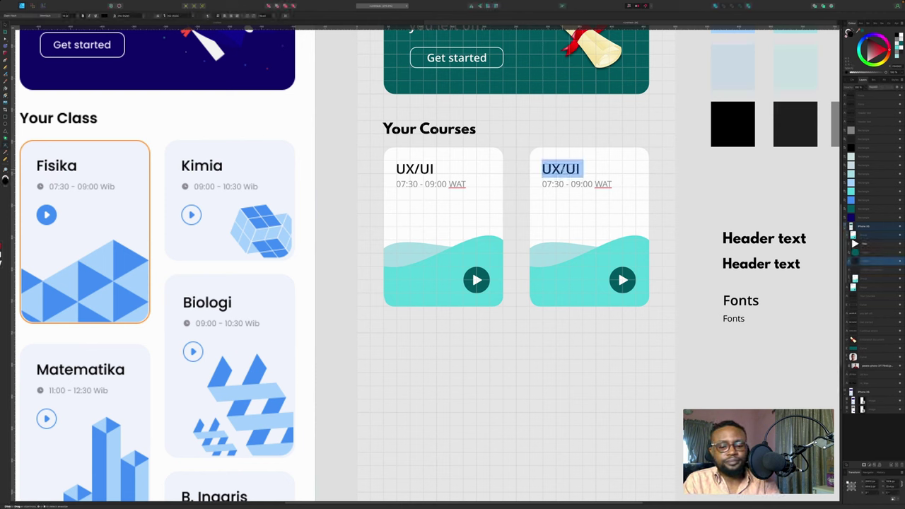
{"action": "type", "text": "typo"}
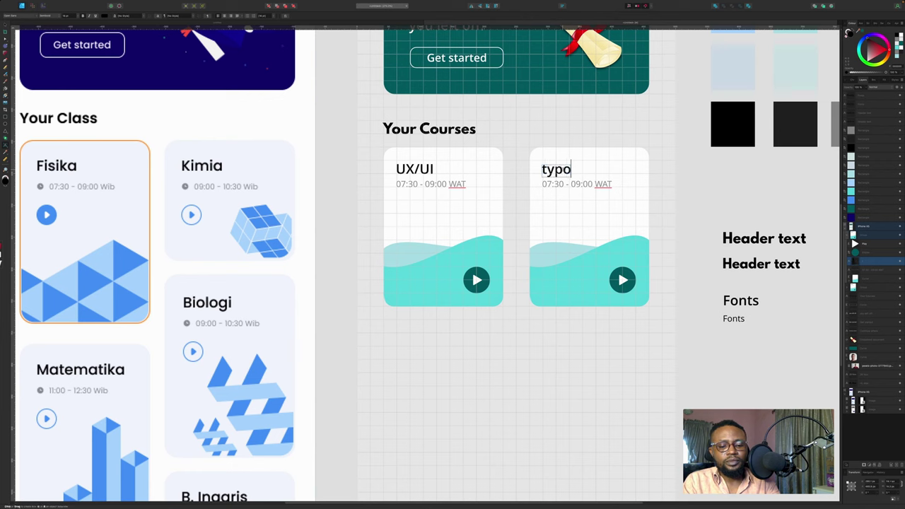
{"action": "type", "text": "gra"}
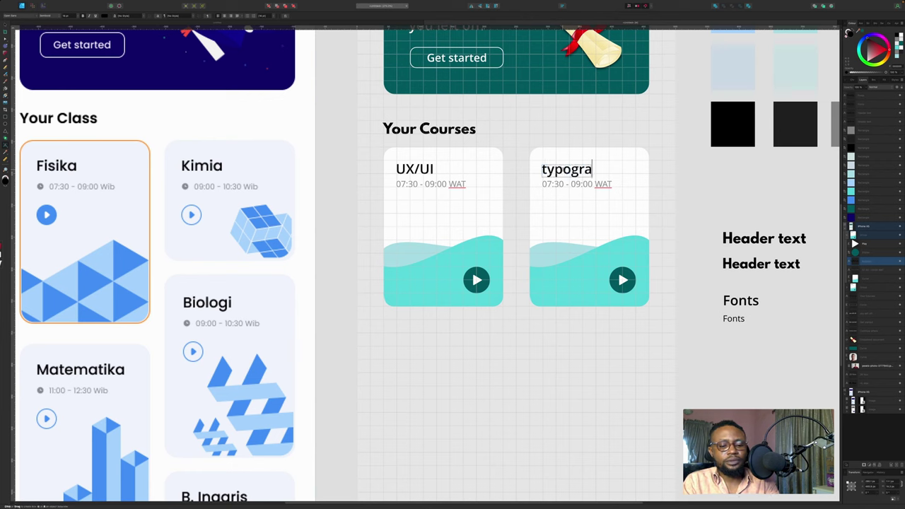
{"action": "type", "text": "phy"}
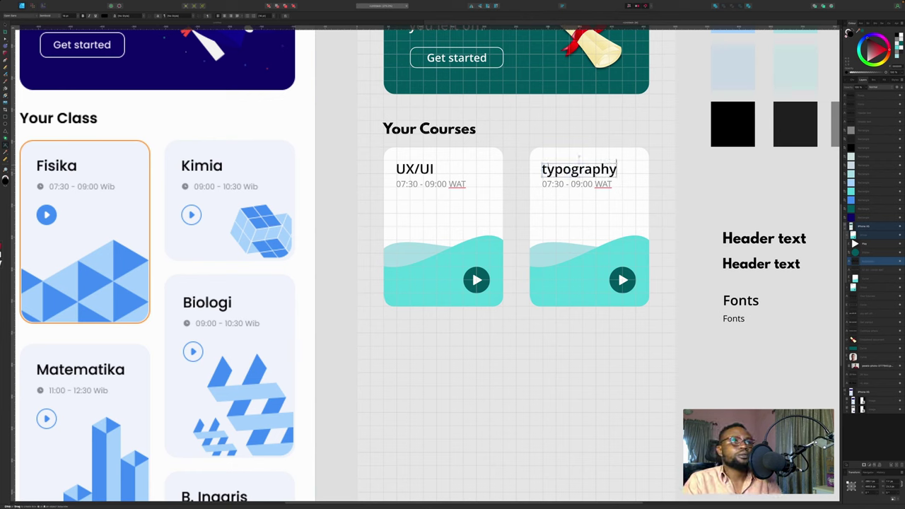
{"action": "left_click_drag", "start_coordinate": [547, 167], "coordinate": [542, 167]}
{"action": "type", "text": "T"}
Duplicate the UX/UI card directly below the original and stretch the original's white background slightly downward
{"action": "left_click_drag", "start_coordinate": [385, 107], "coordinate": [563, 307]}
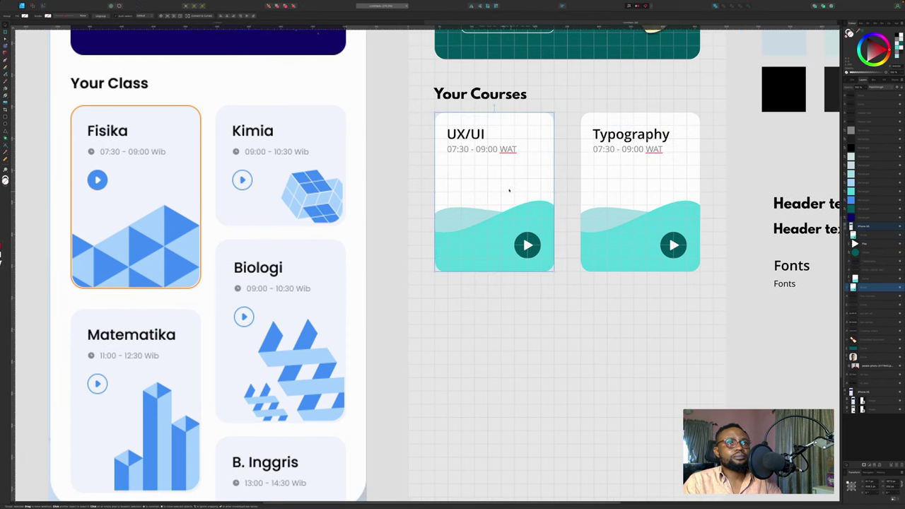
{"action": "left_click_drag", "start_coordinate": [509, 189], "coordinate": [504, 363]}
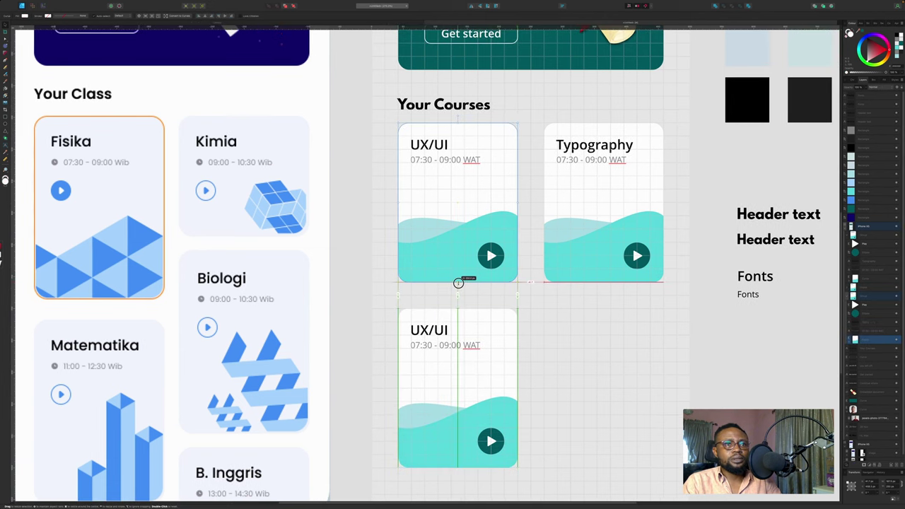
{"action": "left_click_drag", "start_coordinate": [458, 283], "coordinate": [456, 295]}
Delete the Typography card and the shorter UX/UI card below the lengthened original
{"action": "left_click_drag", "start_coordinate": [701, 108], "coordinate": [527, 287]}
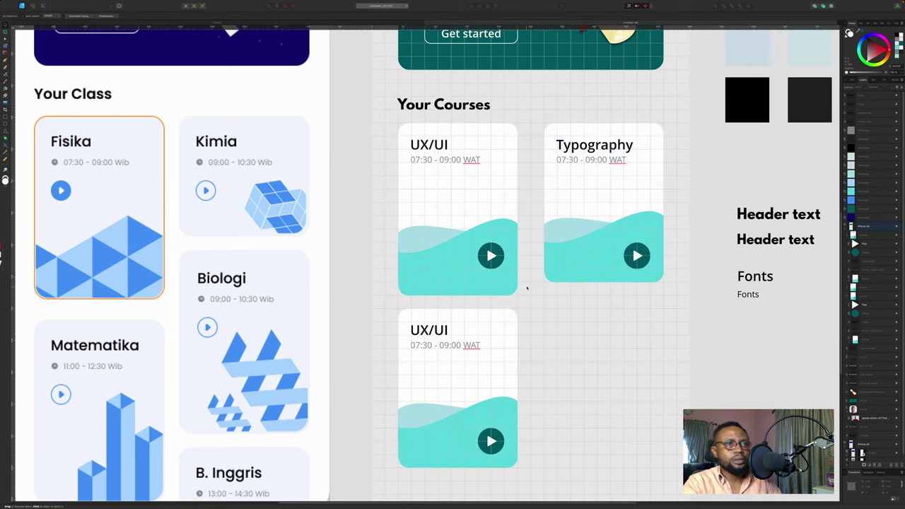
{"action": "left_click", "coordinate": [572, 248]}
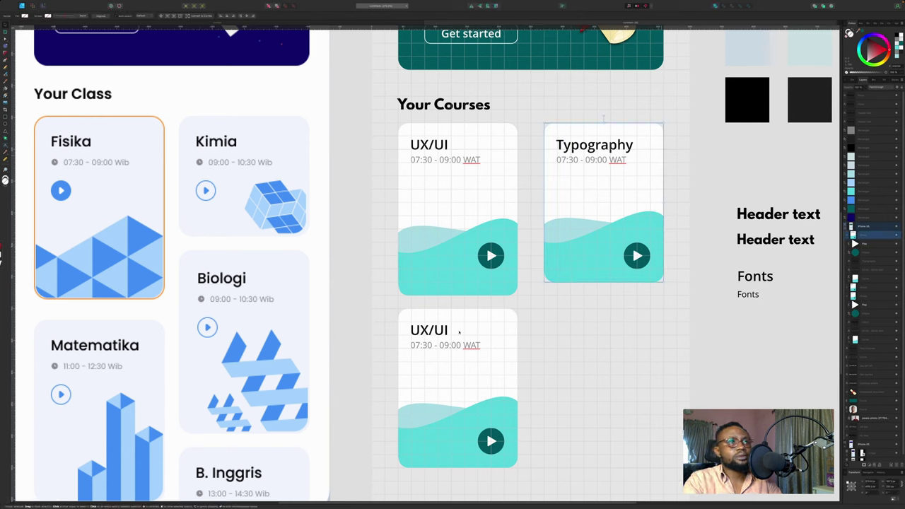
{"action": "key", "text": "Delete"}
{"action": "left_click_drag", "start_coordinate": [354, 299], "coordinate": [535, 475]}
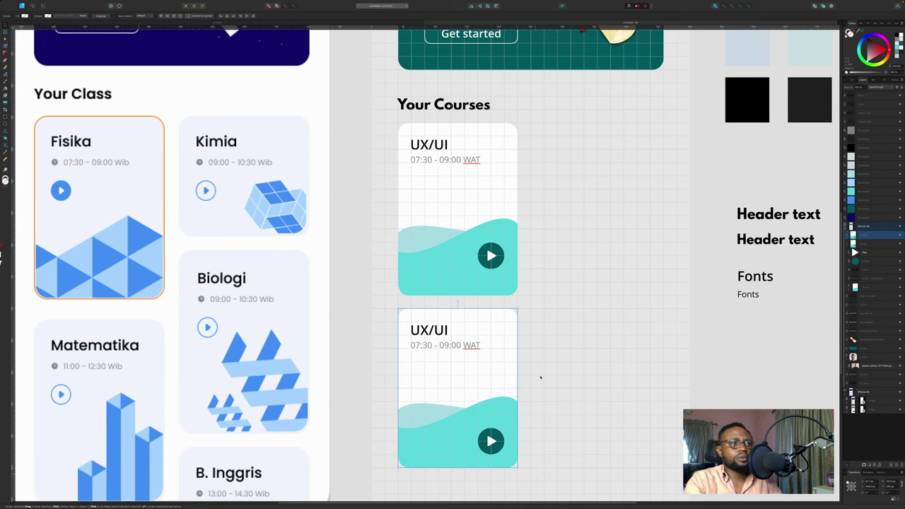
{"action": "key", "text": "Delete"}
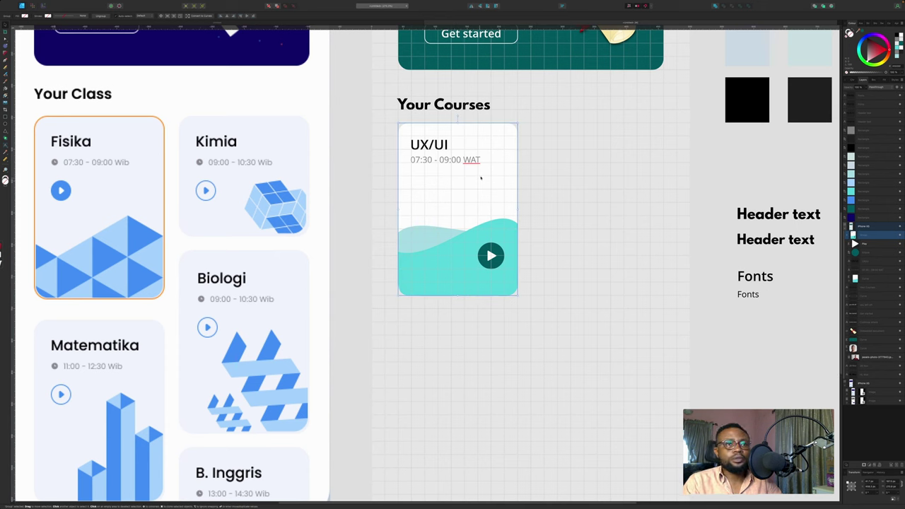
Duplicate the UX/UI card directly below the original, leaving a small gap between them
{"action": "left_click_drag", "start_coordinate": [472, 205], "coordinate": [472, 381]}
{"action": "key", "text": "shift+Up"}
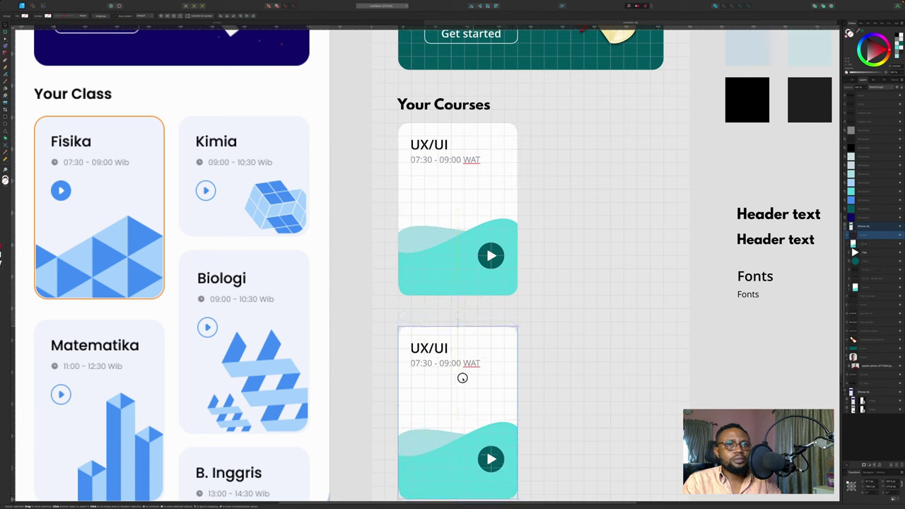
{"action": "left_click_drag", "start_coordinate": [462, 377], "coordinate": [462, 381]}
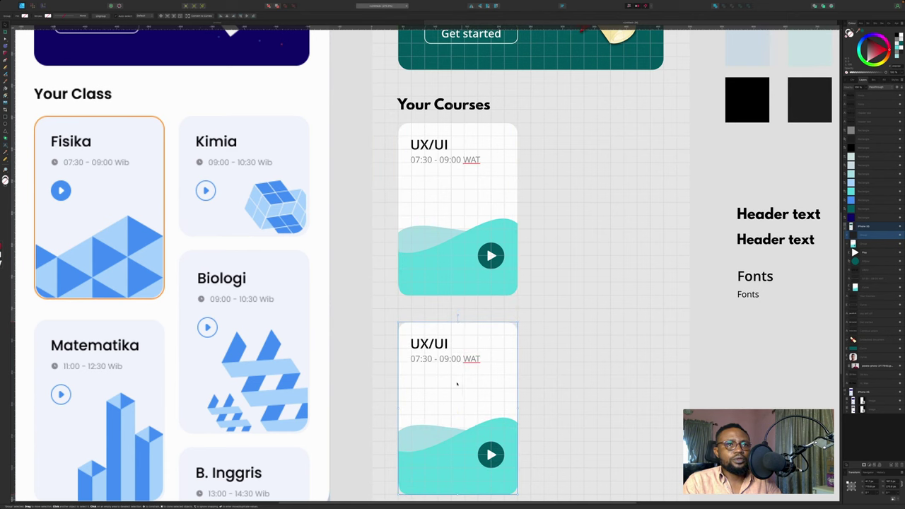
Duplicate the first UX/UI card beside the original, aligning the copy with the banner's right edge
{"action": "scroll", "coordinate": [354, 127], "scroll_direction": "up", "scroll_amount": 1}
{"action": "left_click_drag", "start_coordinate": [354, 127], "coordinate": [545, 315]}
{"action": "left_click_drag", "start_coordinate": [444, 213], "coordinate": [597, 193]}
{"action": "left_click", "coordinate": [695, 150]}
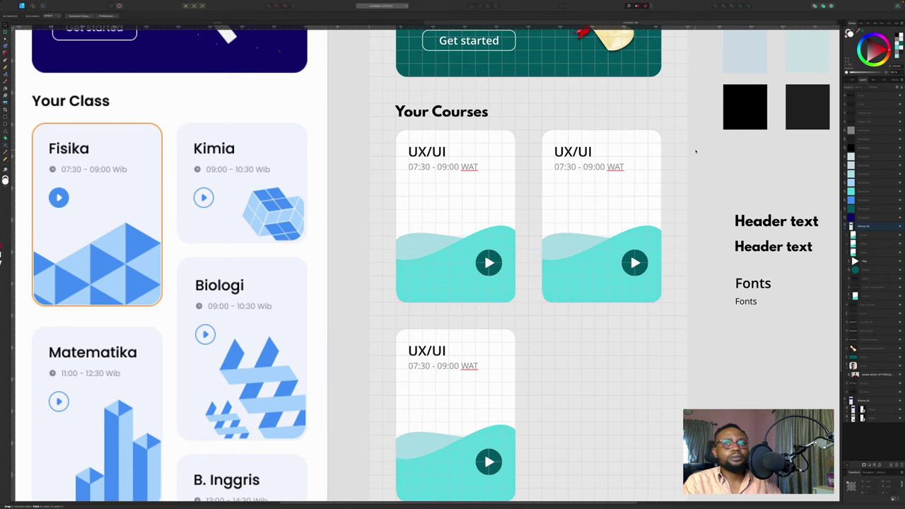
Shorten the second UX/UI card's background from its bottom edge and move its play button up onto the waves
{"action": "scroll", "coordinate": [695, 151], "scroll_direction": "right", "scroll_amount": 3}
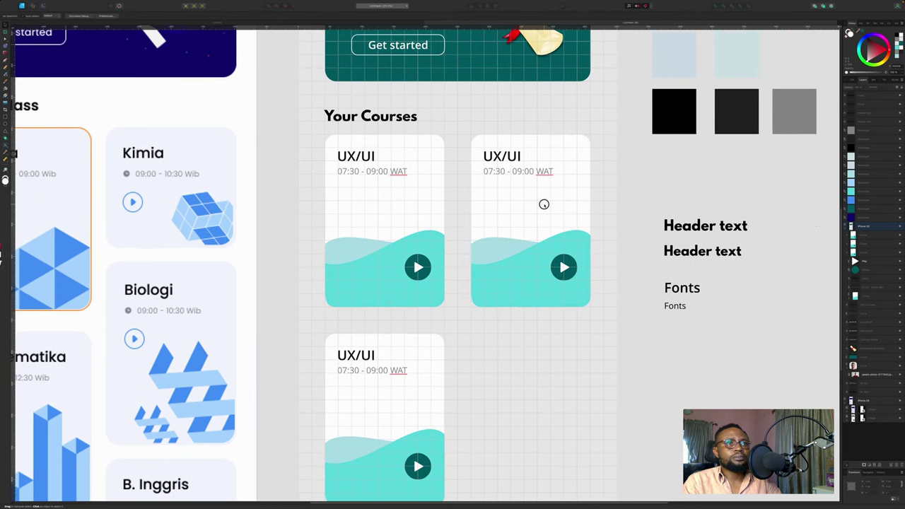
{"action": "left_click", "coordinate": [544, 206]}
{"action": "double_click", "coordinate": [527, 283]}
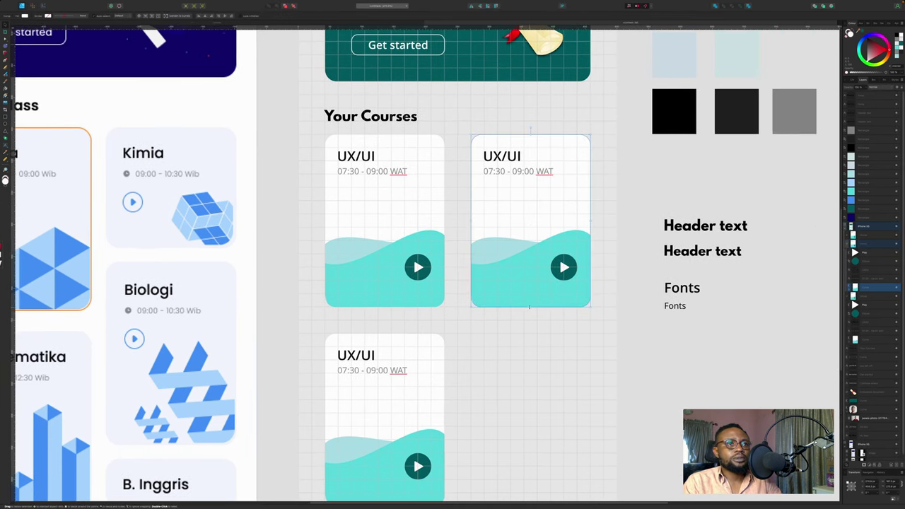
{"action": "left_click_drag", "start_coordinate": [530, 306], "coordinate": [532, 241]}
{"action": "left_click_drag", "start_coordinate": [641, 247], "coordinate": [525, 310]}
{"action": "left_click_drag", "start_coordinate": [569, 268], "coordinate": [582, 212]}
Duplicate the lower UX/UI card into the right column, beneath the shortened card
{"action": "scroll", "coordinate": [612, 237], "scroll_direction": "down", "scroll_amount": 1}
{"action": "scroll", "coordinate": [559, 265], "scroll_direction": "down", "scroll_amount": 1}
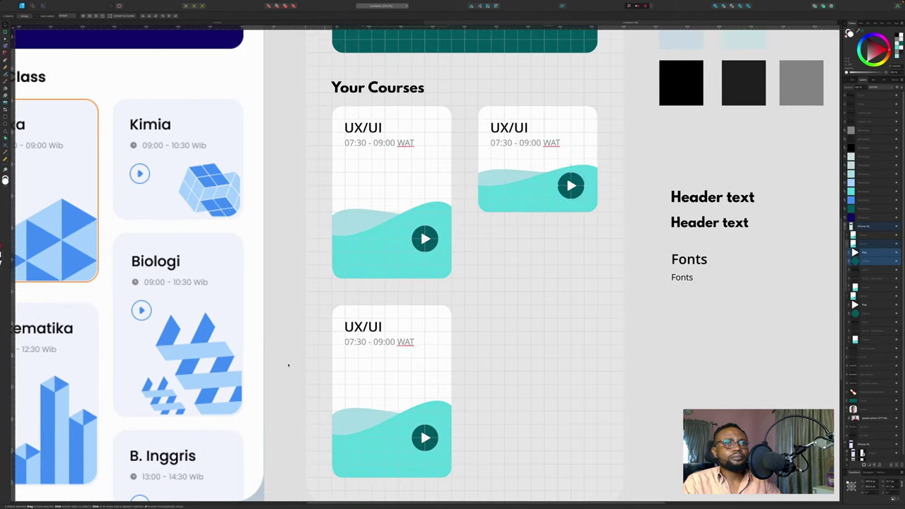
{"action": "left_click_drag", "start_coordinate": [289, 298], "coordinate": [466, 490]}
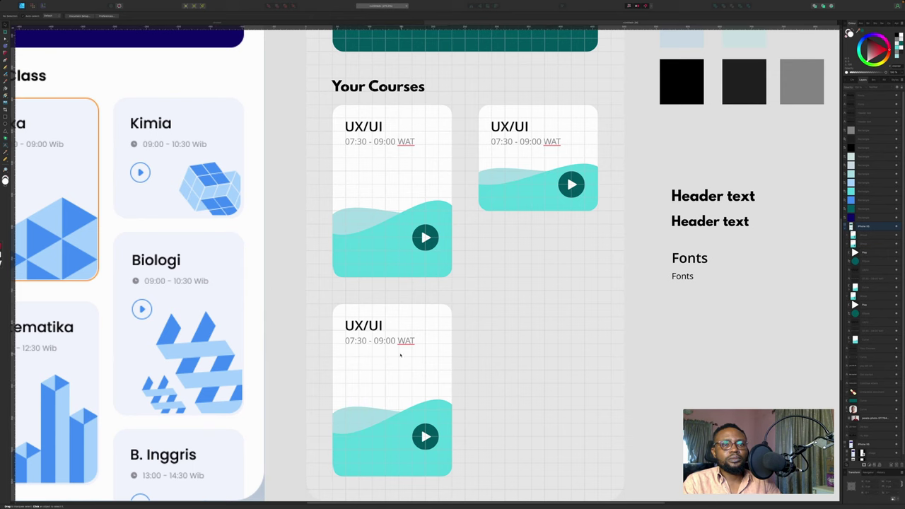
{"action": "left_click", "coordinate": [410, 325]}
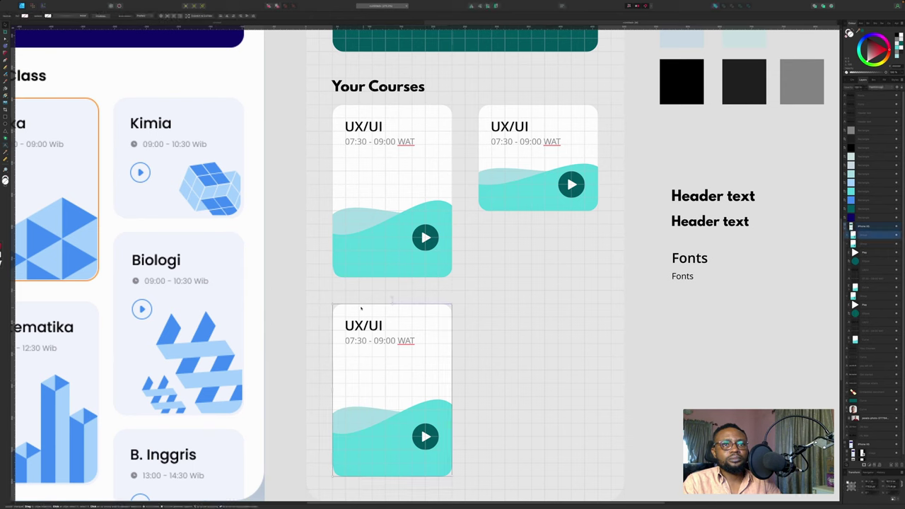
{"action": "left_click_drag", "start_coordinate": [371, 367], "coordinate": [521, 306]}
{"action": "scroll", "coordinate": [540, 304], "scroll_direction": "down", "scroll_amount": 1}
{"action": "scroll", "coordinate": [541, 305], "scroll_direction": "up", "scroll_amount": 1}
{"action": "scroll", "coordinate": [541, 304], "scroll_direction": "right", "scroll_amount": 1}
{"action": "scroll", "coordinate": [541, 305], "scroll_direction": "right", "scroll_amount": 1}
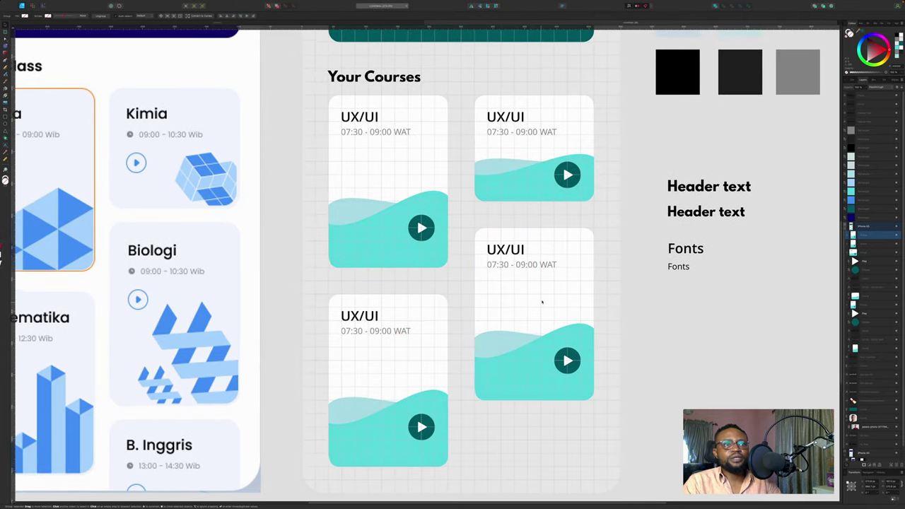
Change the title of the lower card in the left column to "Frontend Dev"
{"action": "scroll", "coordinate": [541, 304], "scroll_direction": "up", "scroll_amount": 4}
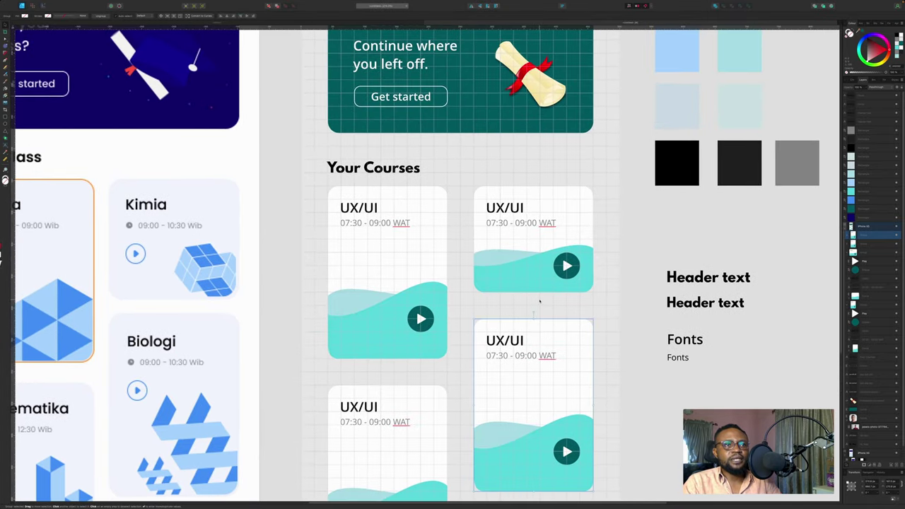
{"action": "scroll", "coordinate": [540, 302], "scroll_direction": "down", "scroll_amount": 1}
{"action": "scroll", "coordinate": [538, 301], "scroll_direction": "down", "scroll_amount": 1}
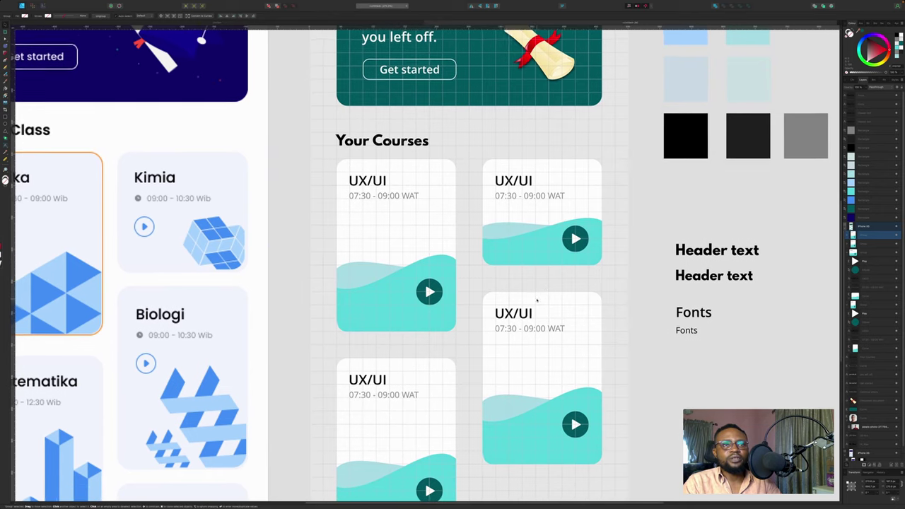
{"action": "scroll", "coordinate": [538, 301], "scroll_direction": "down", "scroll_amount": 3}
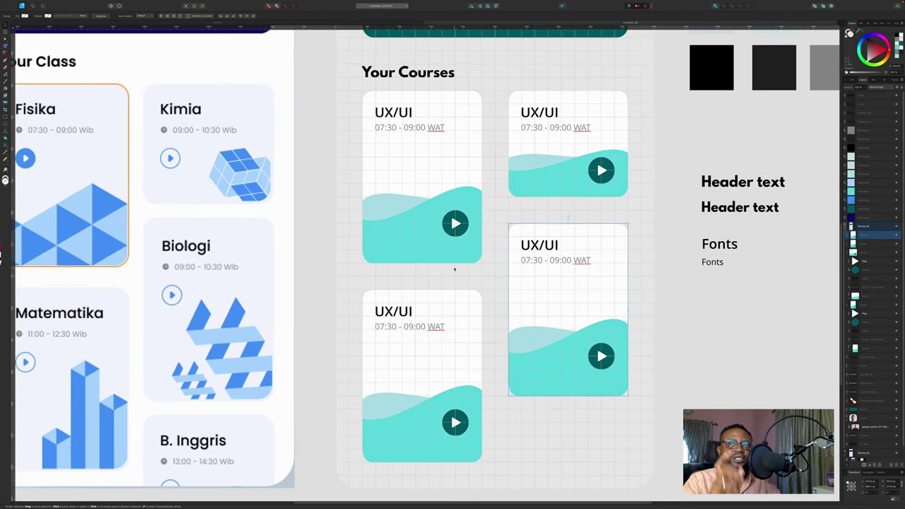
{"action": "double_click", "coordinate": [412, 311]}
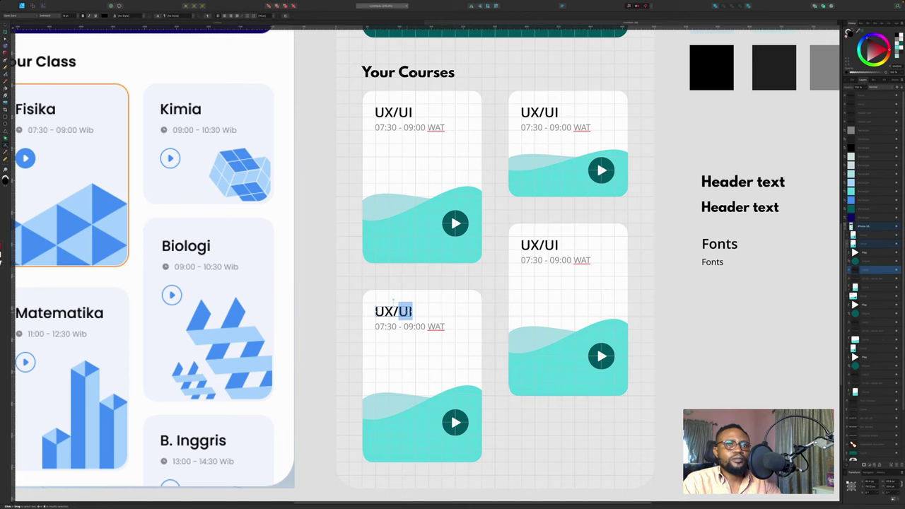
{"action": "key", "text": "super+a"}
{"action": "type", "text": "E"}
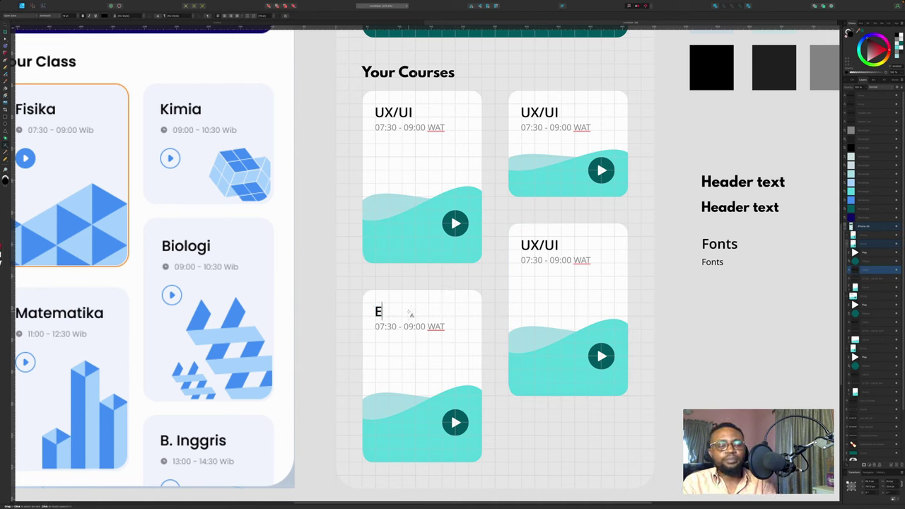
{"action": "key", "text": "BackSpace"}
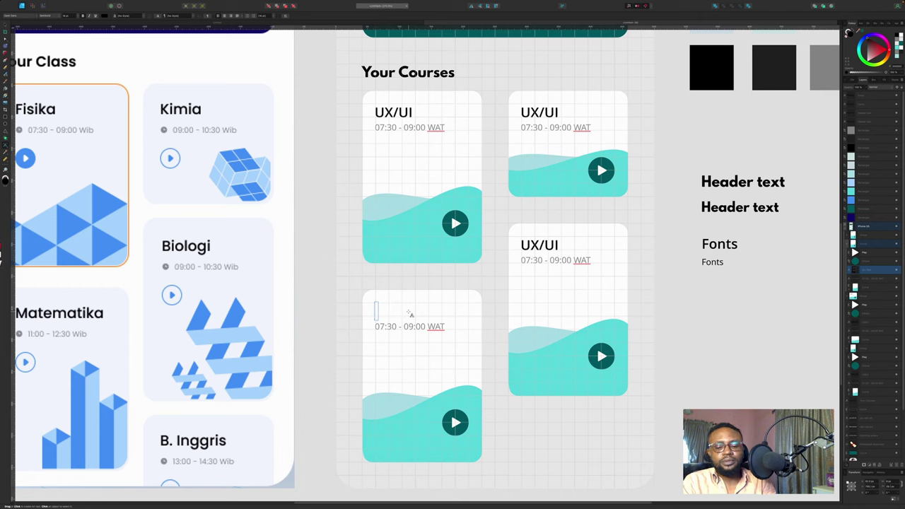
{"action": "type", "text": "Front"}
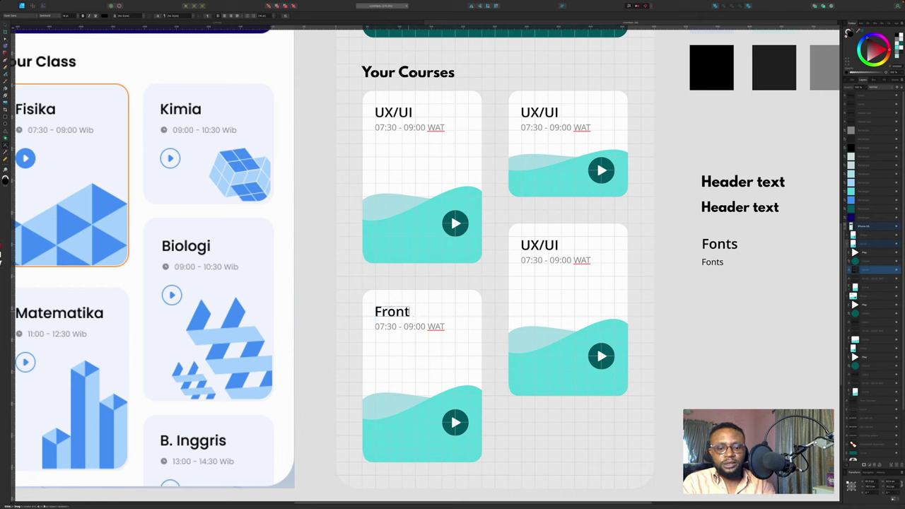
{"action": "type", "text": "end"}
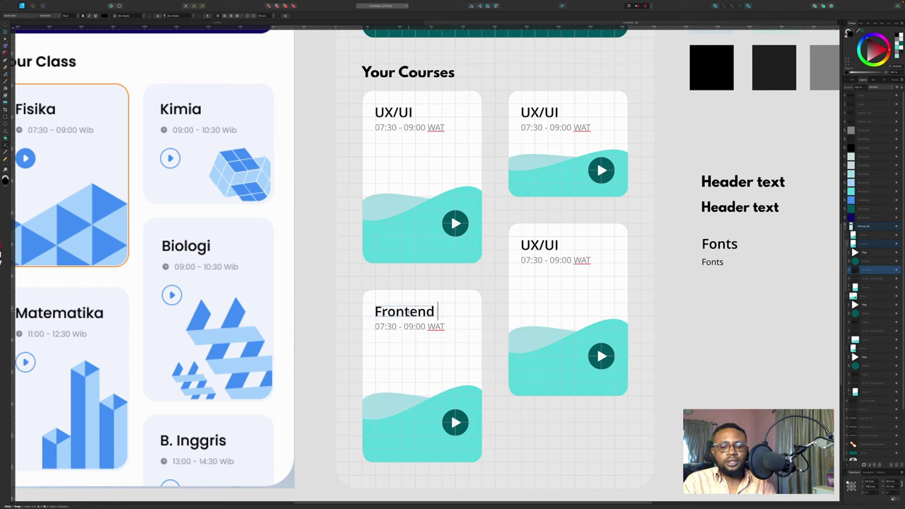
{"action": "type", "text": " Dev"}
Set the Frontend Dev card's time to 10:30 - 13:00 WAT
{"action": "left_click_drag", "start_coordinate": [385, 327], "coordinate": [372, 328]}
{"action": "type", "text": "10"}
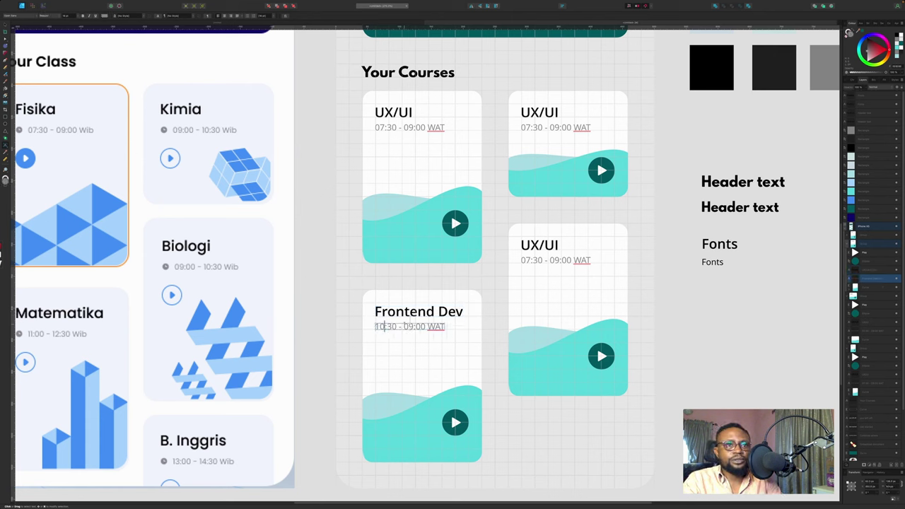
{"action": "left_click_drag", "start_coordinate": [415, 326], "coordinate": [403, 327]}
{"action": "type", "text": "13"}
{"action": "scroll", "coordinate": [267, 237], "scroll_direction": "left", "scroll_amount": 2}
{"action": "key", "text": "Escape"}
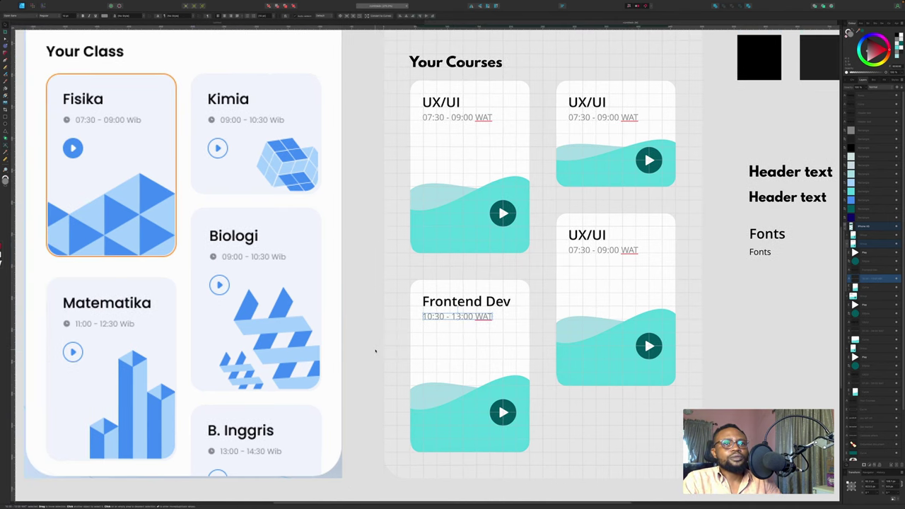
{"action": "left_click", "coordinate": [375, 351]}
Try lowering the opacity of the Frontend Dev card's background shape
{"action": "left_click", "coordinate": [454, 408]}
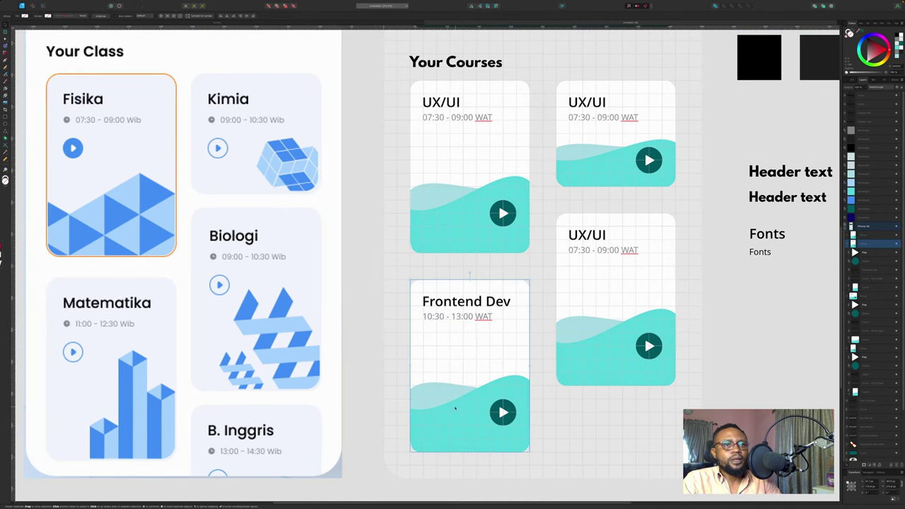
{"action": "double_click", "coordinate": [454, 408]}
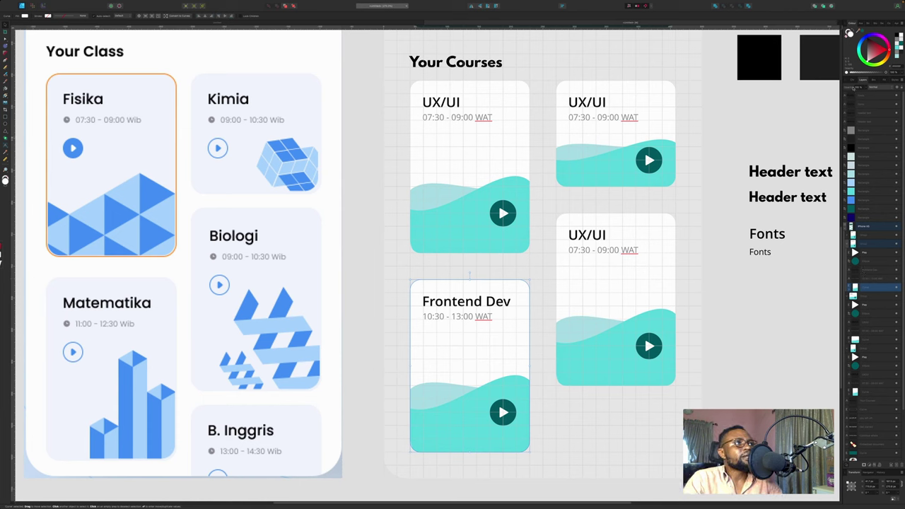
{"action": "left_click_drag", "start_coordinate": [848, 87], "coordinate": [838, 87]}
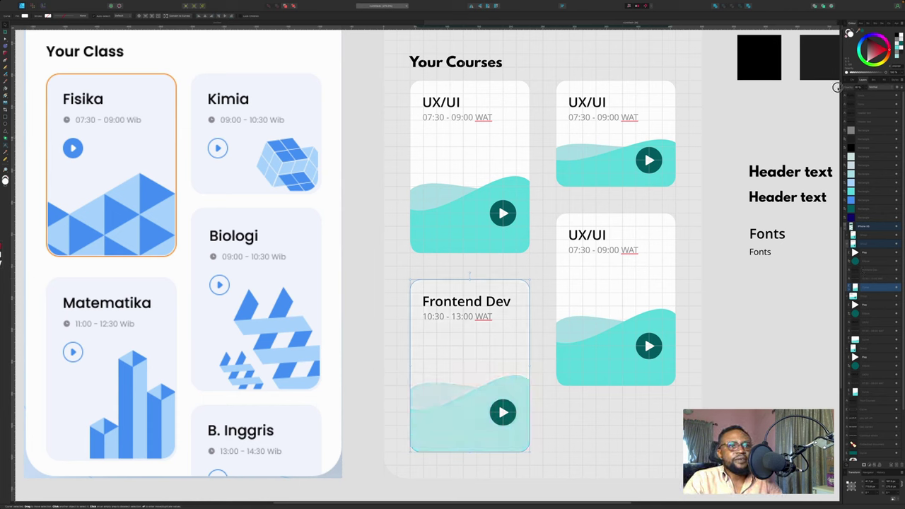
Recolour the Frontend Dev card's play button to a dark teal triangle on a white circle with a dark teal outline
{"action": "left_click", "coordinate": [504, 412]}
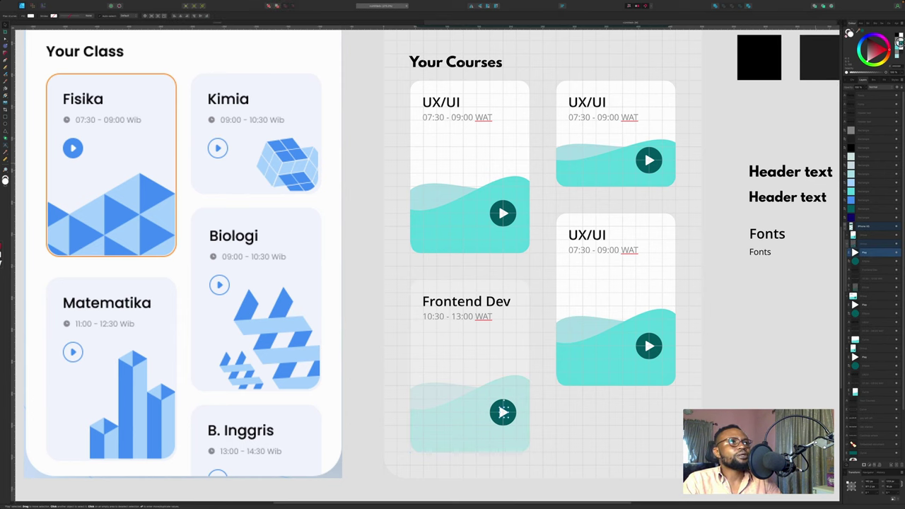
{"action": "left_click", "coordinate": [503, 413]}
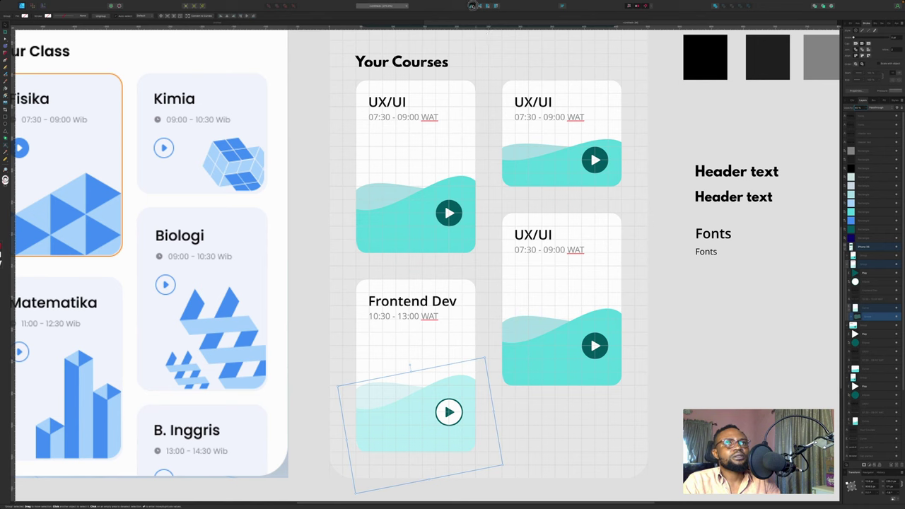
Flip the Frontend Dev card's faded wave group horizontally and shift it slightly to fill the card's width
{"action": "left_click", "coordinate": [472, 6]}
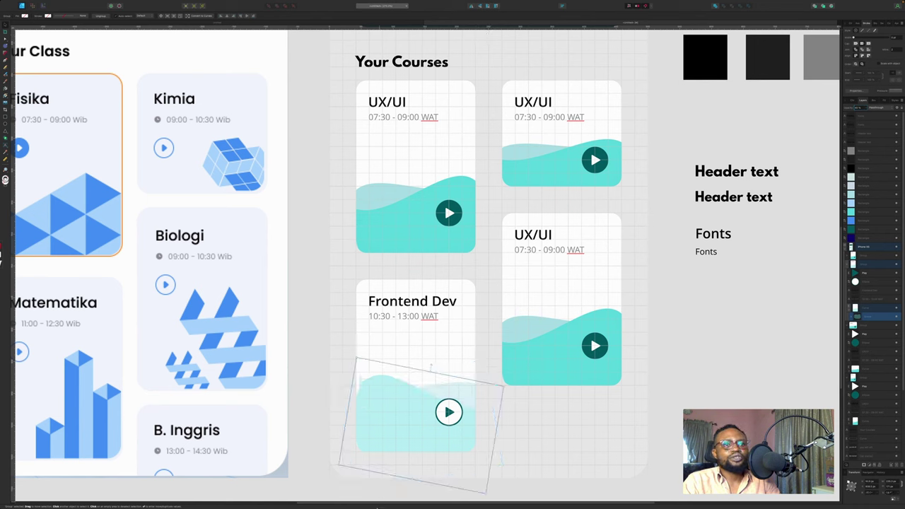
{"action": "left_click_drag", "start_coordinate": [403, 418], "coordinate": [402, 420]}
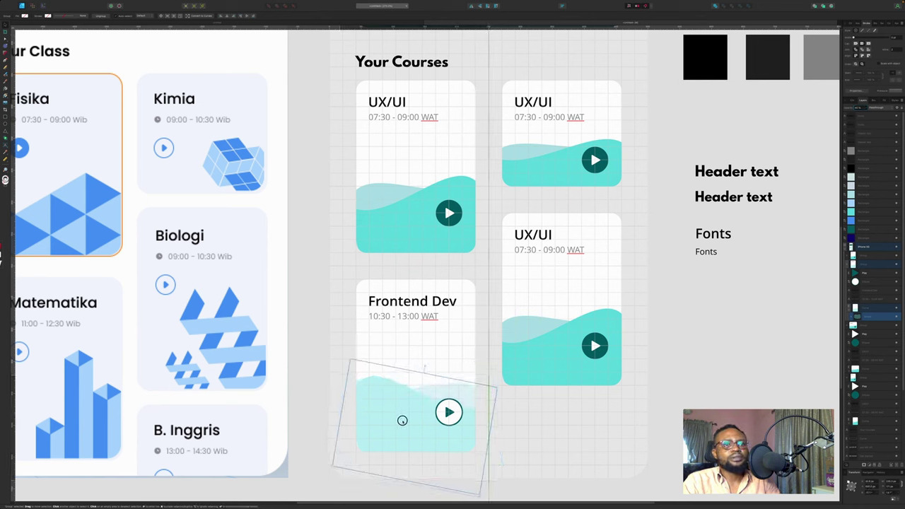
{"action": "left_click", "coordinate": [327, 347]}
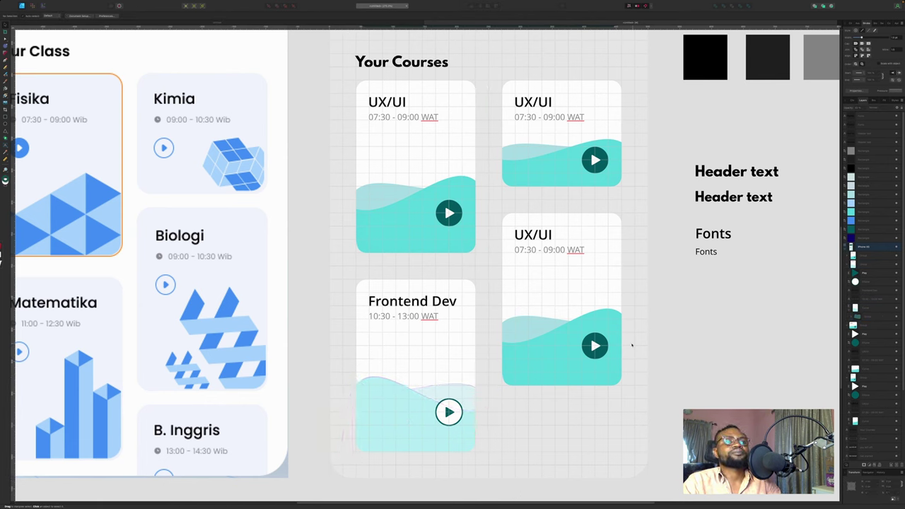
Replace the tall UX/UI card in the right column with a duplicate of the Frontend Dev card
{"action": "scroll", "coordinate": [632, 345], "scroll_direction": "right", "scroll_amount": 5}
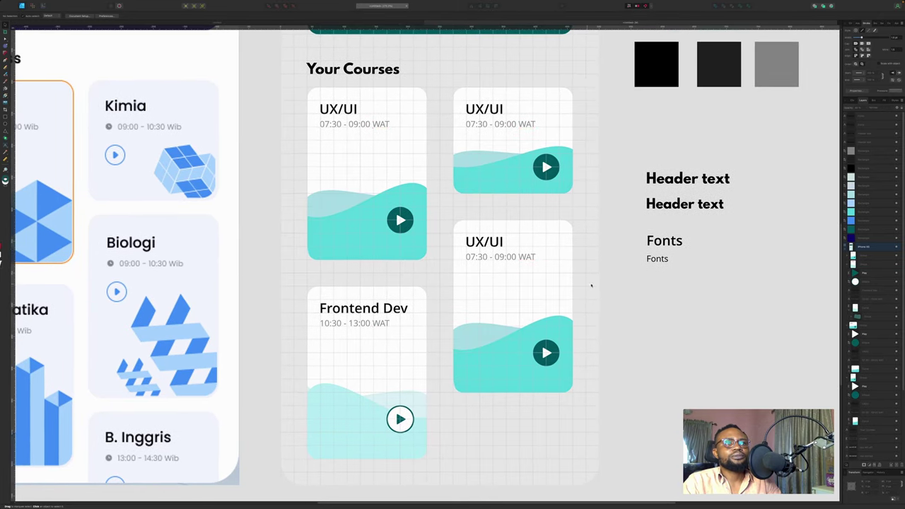
{"action": "left_click_drag", "start_coordinate": [608, 212], "coordinate": [436, 423]}
{"action": "key", "text": "Delete"}
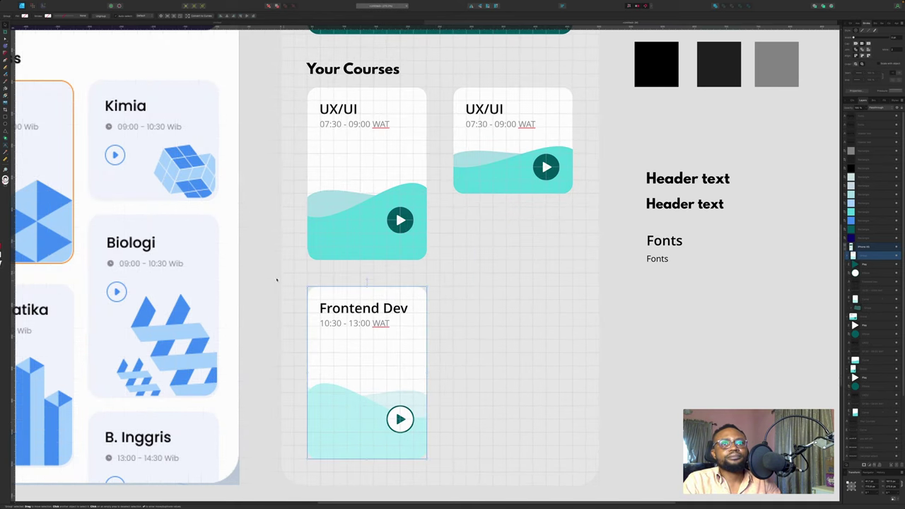
{"action": "left_click_drag", "start_coordinate": [266, 272], "coordinate": [450, 471]}
{"action": "left_click_drag", "start_coordinate": [367, 370], "coordinate": [513, 303]}
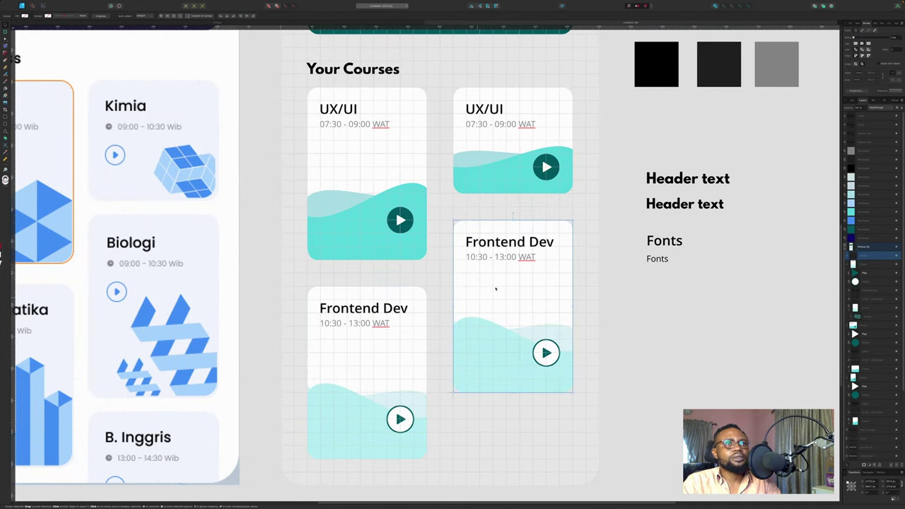
{"action": "left_click", "coordinate": [613, 299]}
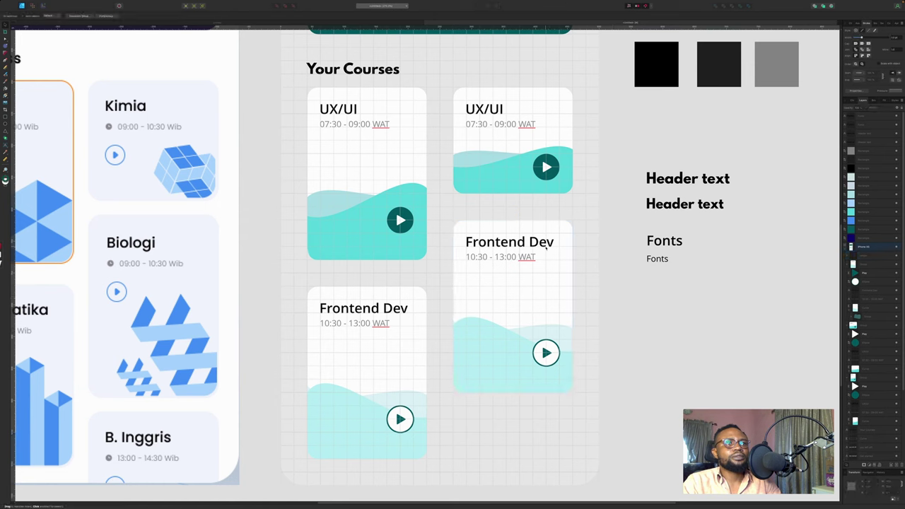
Change the title of the duplicated Frontend Dev card in the right column to "Typography"
{"action": "left_click", "coordinate": [546, 249]}
{"action": "double_click", "coordinate": [545, 242]}
{"action": "key", "text": "ctrl+a"}
{"action": "type", "text": "Typo"}
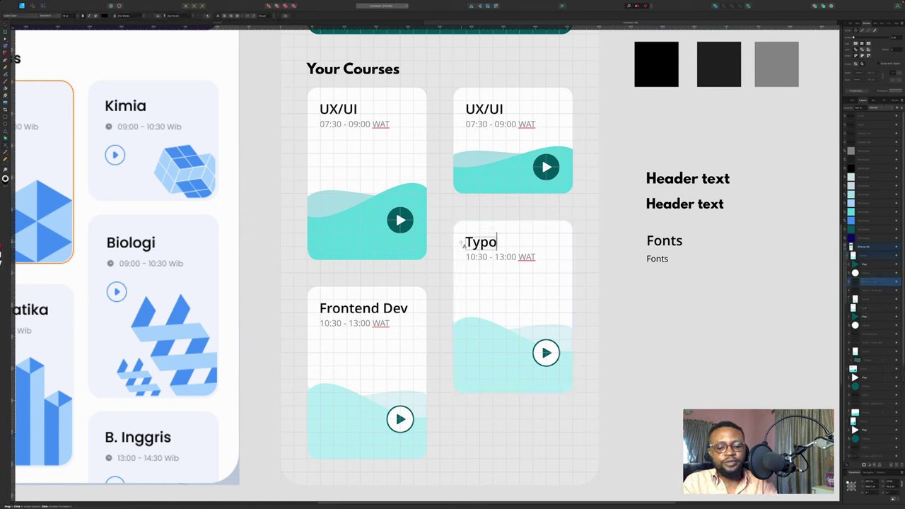
{"action": "type", "text": "graphy"}
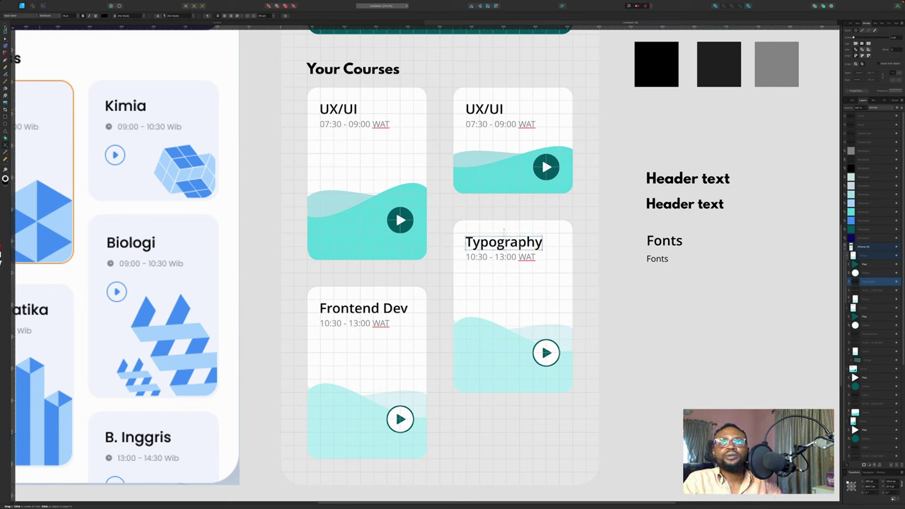
{"action": "key", "text": "Escape"}
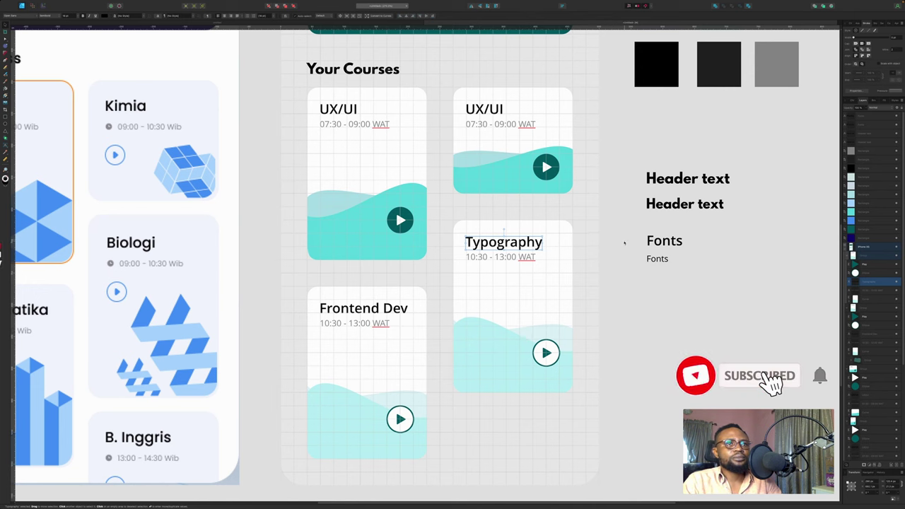
{"action": "left_click", "coordinate": [616, 212]}
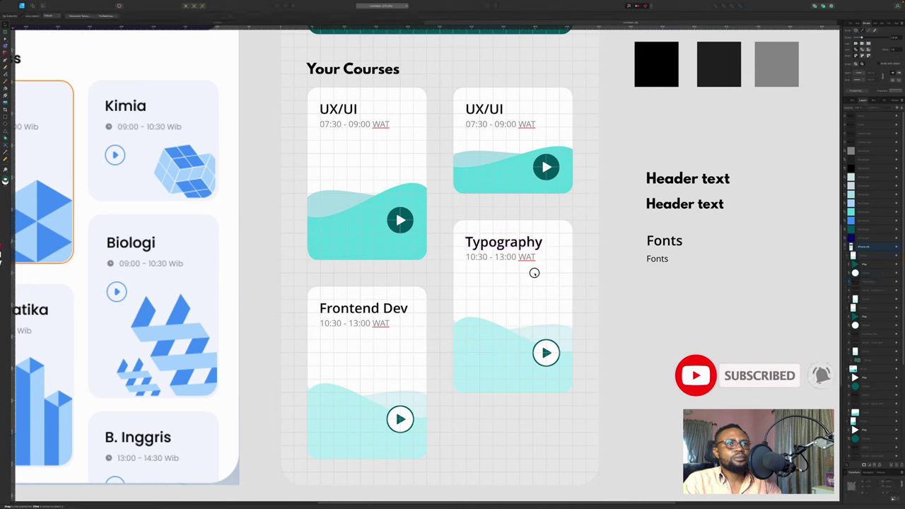
Duplicate the Typography card and place the copy below it in the right column, partly beyond the artboard's lower edge
{"action": "left_click", "coordinate": [492, 279]}
{"action": "left_click_drag", "start_coordinate": [497, 276], "coordinate": [487, 476]}
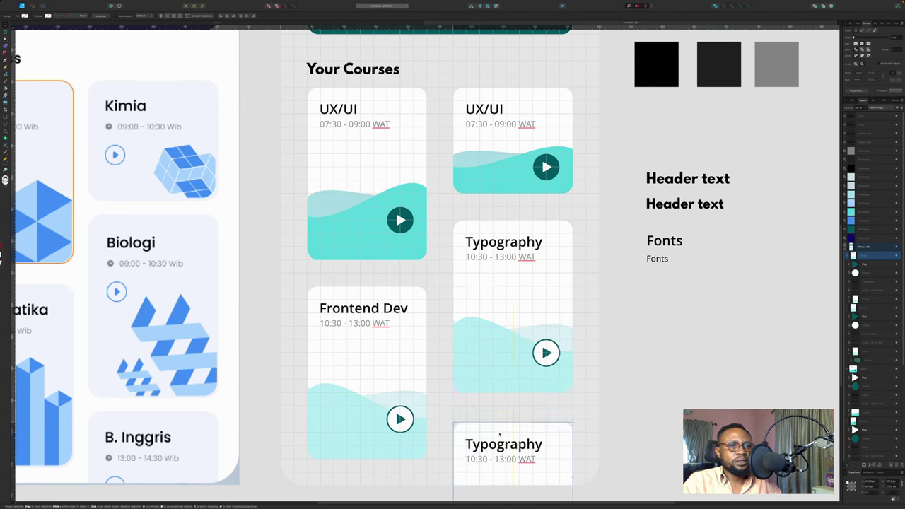
{"action": "left_click_drag", "start_coordinate": [499, 433], "coordinate": [500, 429]}
{"action": "left_click", "coordinate": [651, 338]}
Change the title of the duplicated card at the foot of the right column to "Iconography"
{"action": "left_click", "coordinate": [506, 443]}
{"action": "left_click", "coordinate": [506, 442]}
{"action": "double_click", "coordinate": [506, 443]}
{"action": "type", "text": "Iconography"}
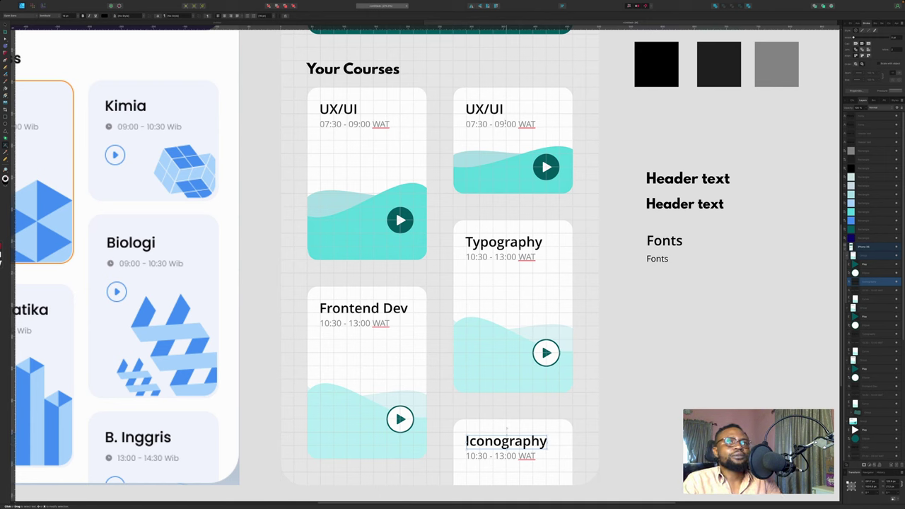
{"action": "key", "text": "Escape"}
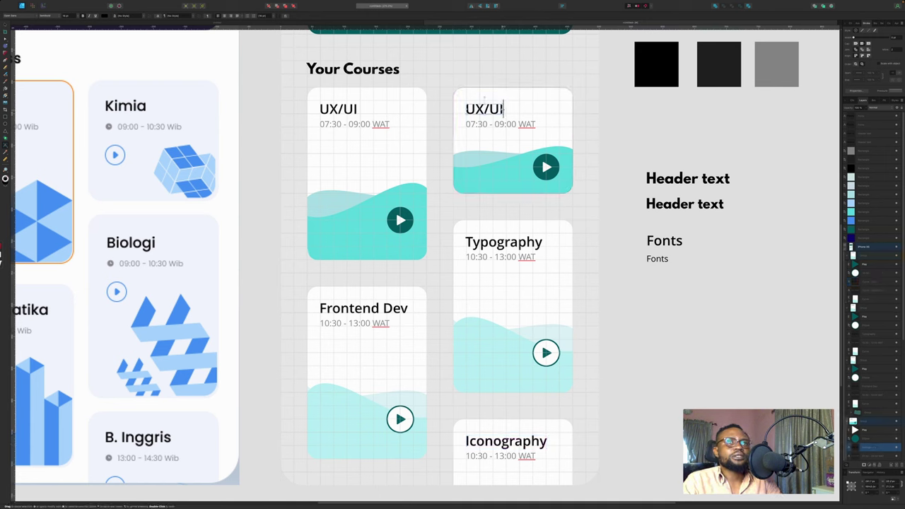
Change the title of the short UX/UI card in the right column to "Graphics"
{"action": "double_click", "coordinate": [502, 109]}
{"action": "key", "text": "ctrl+a"}
{"action": "type", "text": "Graphics"}
{"action": "key", "text": "Escape"}
{"action": "left_click", "coordinate": [641, 122]}
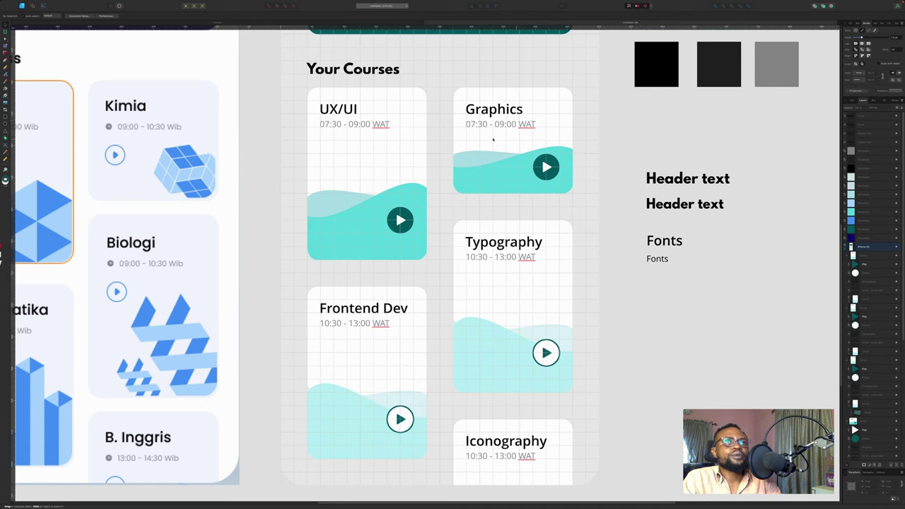
Move the time labels of the UX/UI and Graphics cards slightly down for more space below their titles
{"action": "left_click", "coordinate": [384, 126]}
{"action": "double_click", "coordinate": [384, 125]}
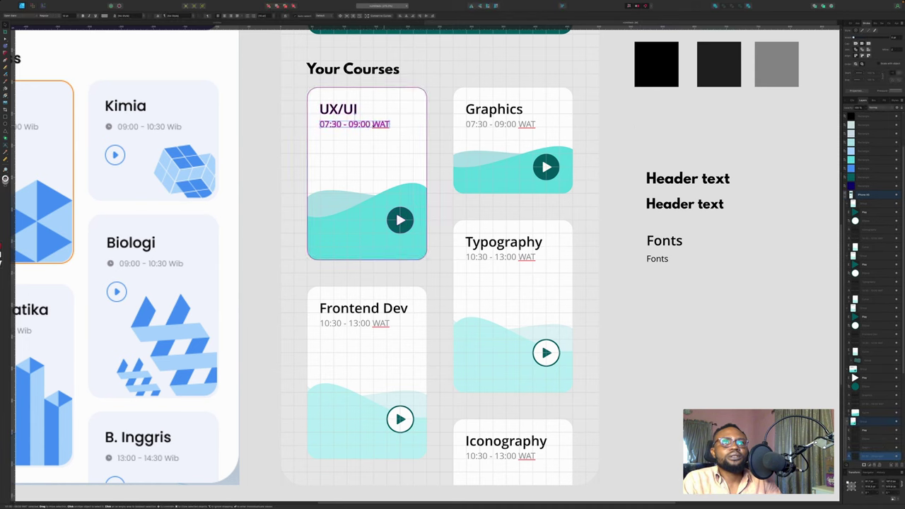
{"action": "left_click_drag", "start_coordinate": [366, 124], "coordinate": [367, 132]}
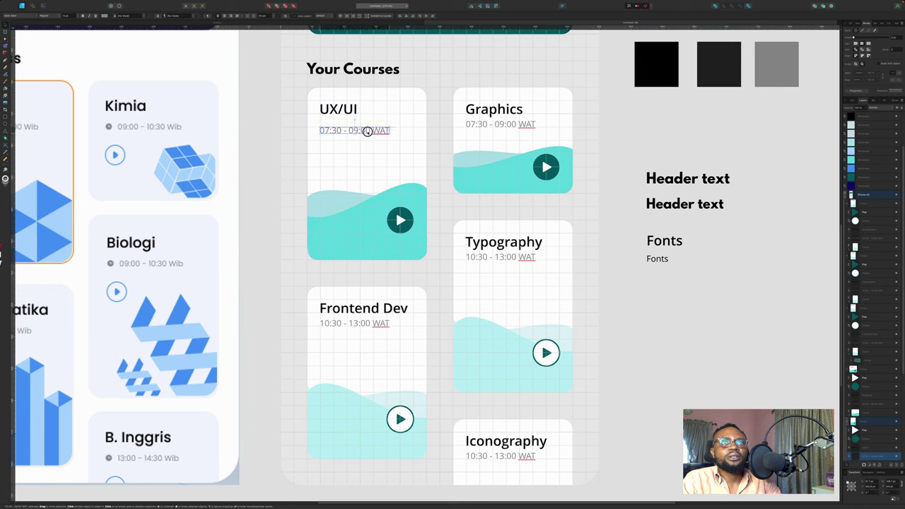
{"action": "left_click", "coordinate": [512, 124]}
{"action": "double_click", "coordinate": [512, 124]}
{"action": "left_click_drag", "start_coordinate": [513, 125], "coordinate": [513, 131]}
Move the time labels of the Frontend Dev, Typography and Iconography cards down by the same small amount
{"action": "left_click", "coordinate": [333, 323]}
{"action": "double_click", "coordinate": [333, 323]}
{"action": "left_click_drag", "start_coordinate": [333, 323], "coordinate": [333, 330]}
{"action": "left_click", "coordinate": [513, 258]}
{"action": "double_click", "coordinate": [514, 259]}
{"action": "left_click_drag", "start_coordinate": [514, 259], "coordinate": [512, 265]}
{"action": "left_click", "coordinate": [487, 458]}
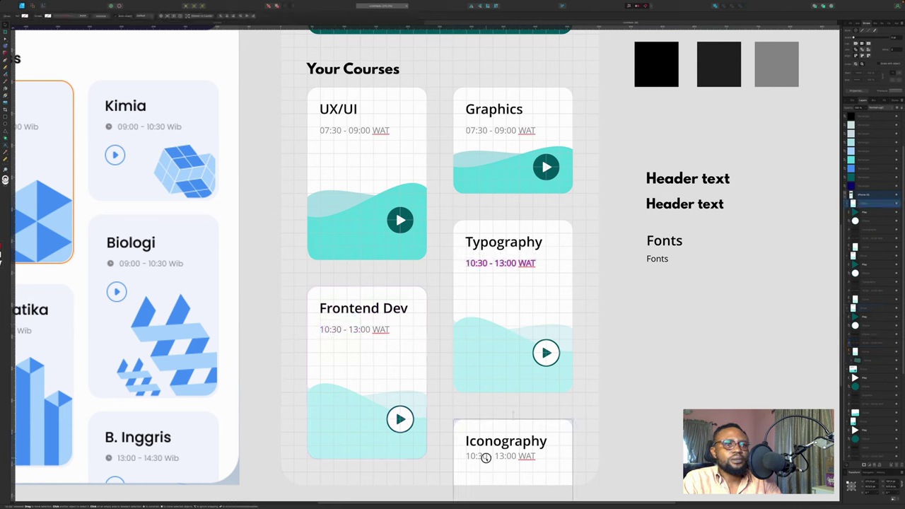
{"action": "double_click", "coordinate": [487, 458]}
{"action": "left_click_drag", "start_coordinate": [486, 458], "coordinate": [487, 464]}
{"action": "left_click", "coordinate": [659, 312]}
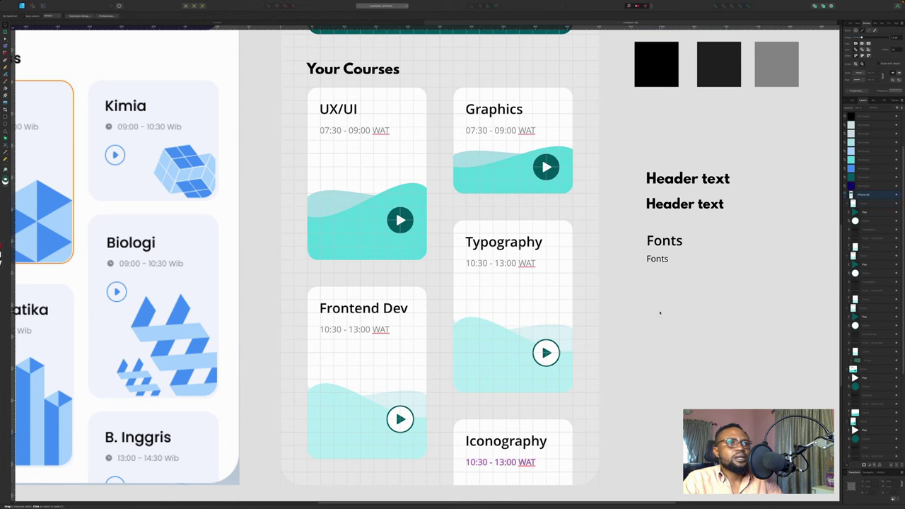
Give the UX/UI card's rounded rectangle a light teal outline, like the highlighted Fisika card in the reference
{"action": "key", "text": "super+0"}
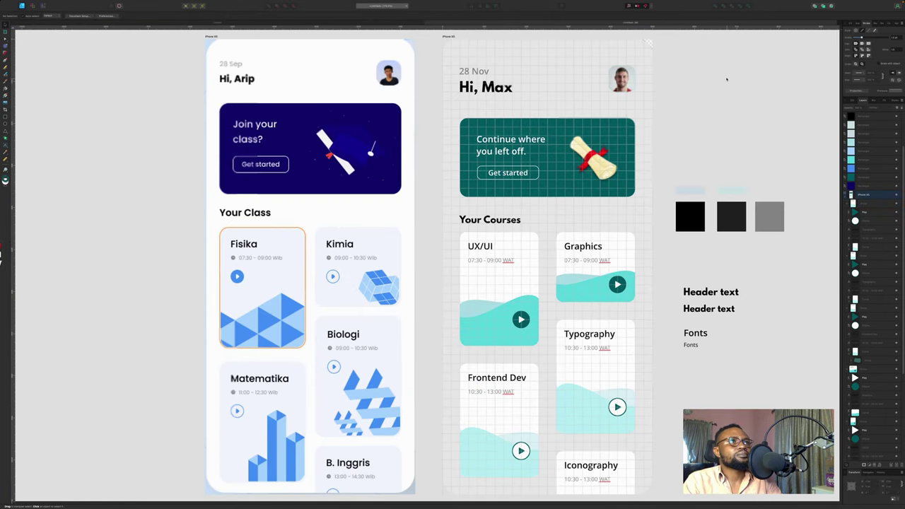
{"action": "mouse_move", "coordinate": [736, 2]}
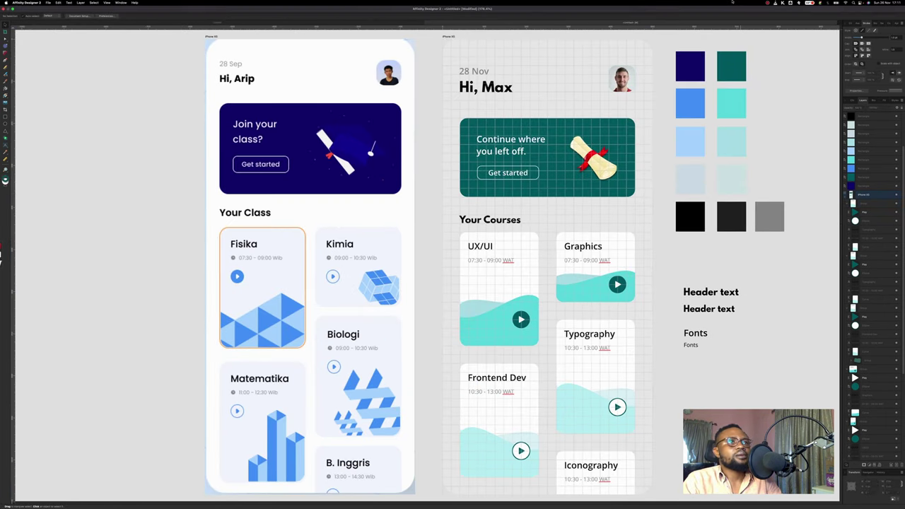
{"action": "key", "text": "super+plus"}
{"action": "left_click", "coordinate": [484, 249]}
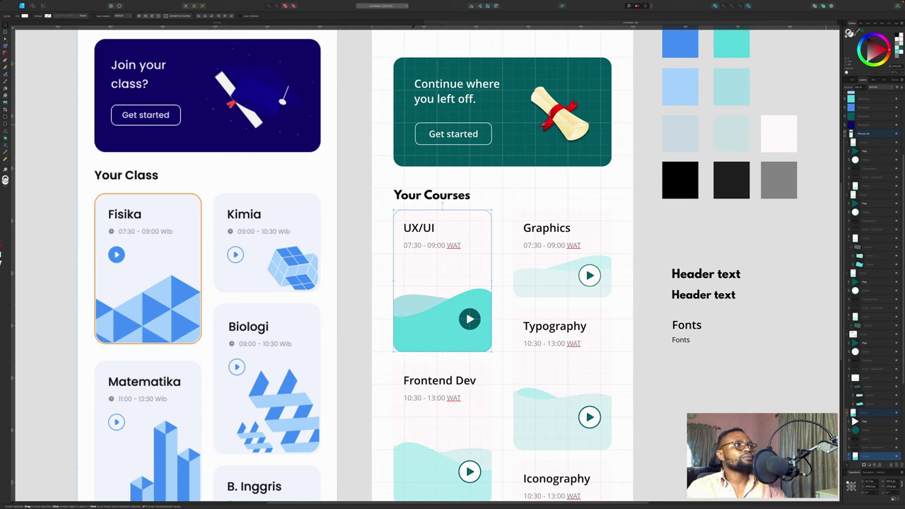
{"action": "left_click", "coordinate": [862, 30]}
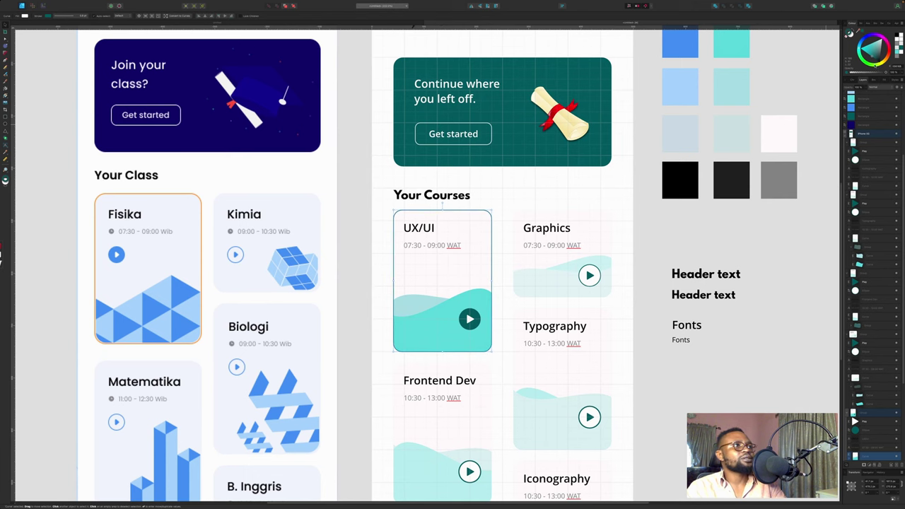
{"action": "scroll", "coordinate": [801, 92], "scroll_direction": "up", "scroll_amount": 2}
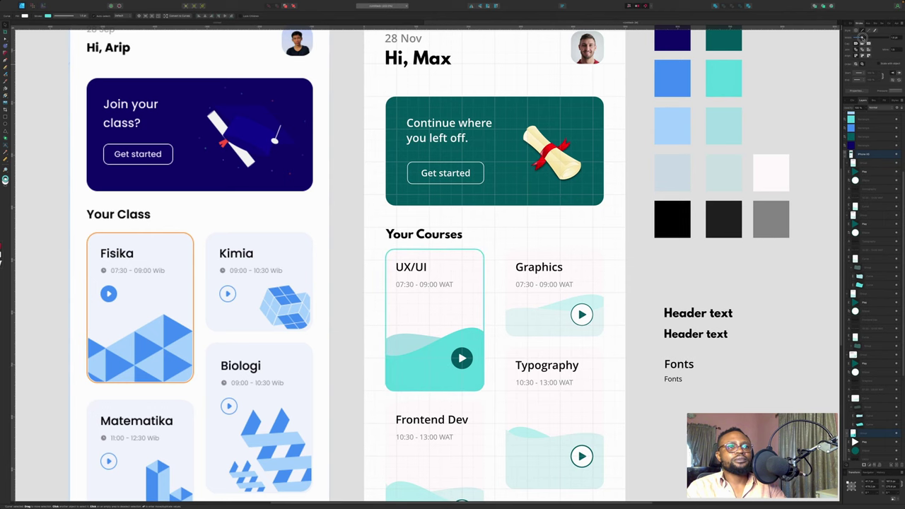
Add a black outer shadow in Multiply mode to the UX/UI card group and increase its offset
{"action": "scroll", "coordinate": [564, 289], "scroll_direction": "down", "scroll_amount": 2}
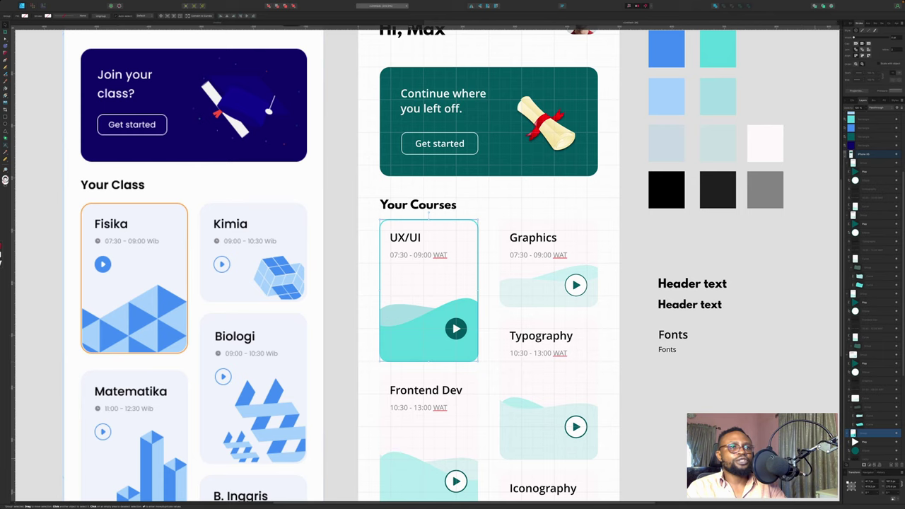
{"action": "scroll", "coordinate": [570, 378], "scroll_direction": "down", "scroll_amount": 2}
{"action": "left_click", "coordinate": [666, 296]}
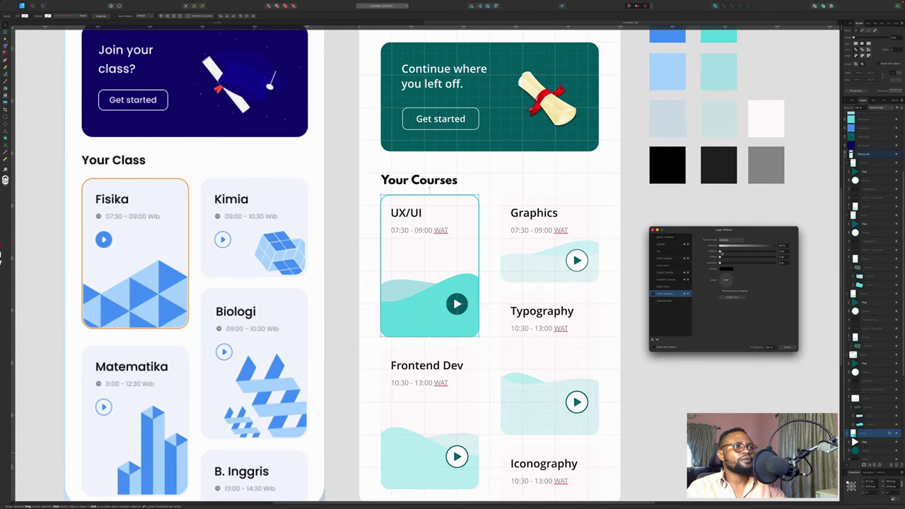
{"action": "mouse_move", "coordinate": [719, 260]}
{"action": "left_mouse_down"}
{"action": "mouse_move", "coordinate": [755, 260]}
{"action": "mouse_move", "coordinate": [720, 259]}
{"action": "mouse_move", "coordinate": [730, 258]}
{"action": "left_mouse_up"}
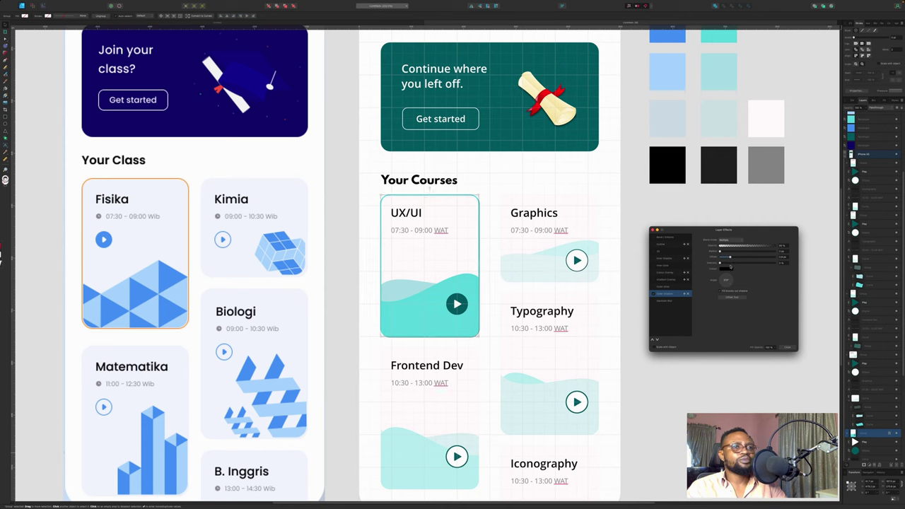
{"action": "left_click_drag", "start_coordinate": [730, 257], "coordinate": [730, 257]}
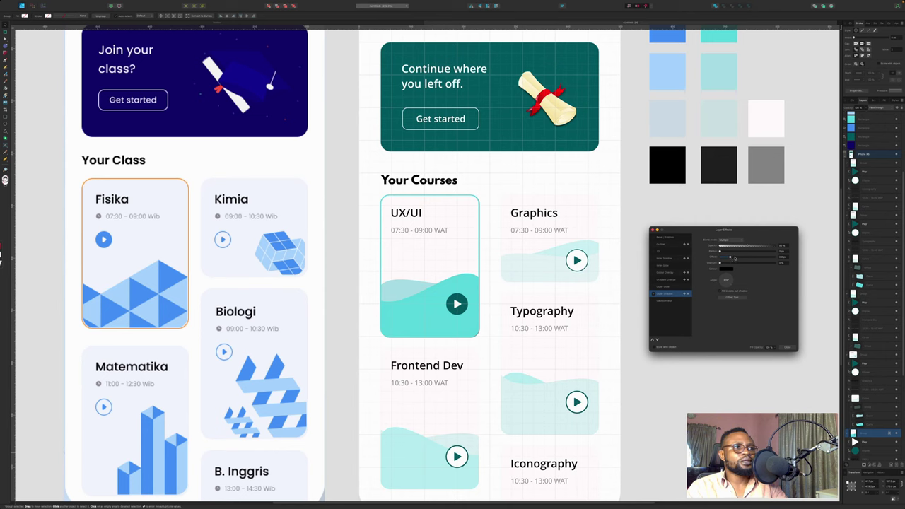
{"action": "left_click_drag", "start_coordinate": [730, 258], "coordinate": [734, 258]}
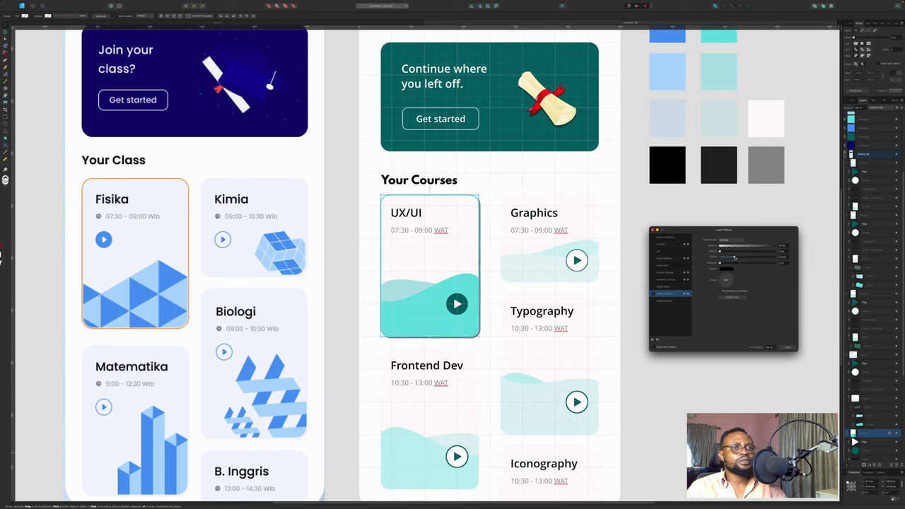
{"action": "left_click", "coordinate": [735, 257]}
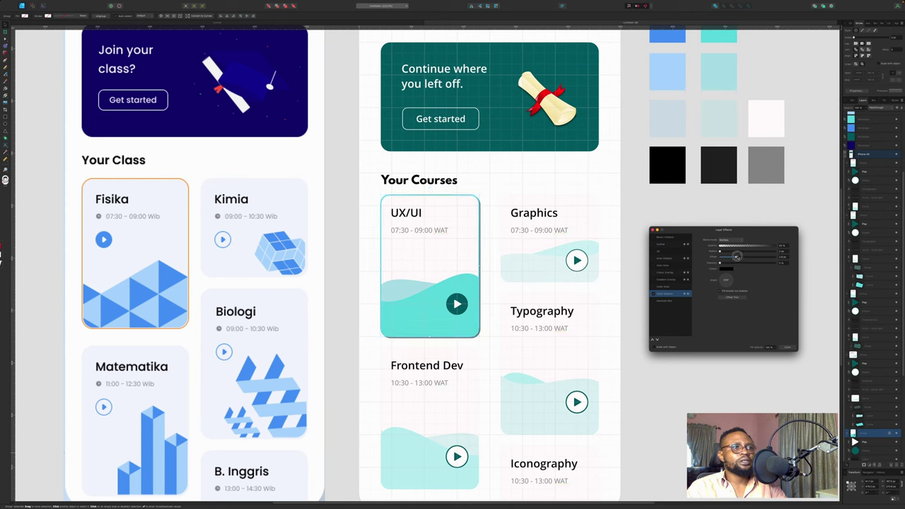
Soften the UX/UI card's outer shadow with a larger radius and a very low opacity
{"action": "mouse_move", "coordinate": [736, 257]}
{"action": "left_mouse_down"}
{"action": "mouse_move", "coordinate": [710, 251]}
{"action": "mouse_move", "coordinate": [747, 253]}
{"action": "left_mouse_up"}
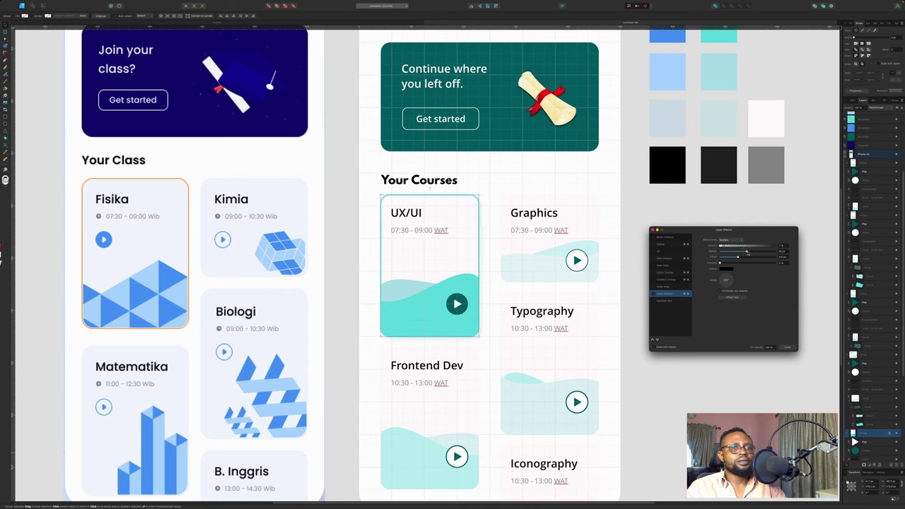
{"action": "left_click_drag", "start_coordinate": [746, 252], "coordinate": [749, 252]}
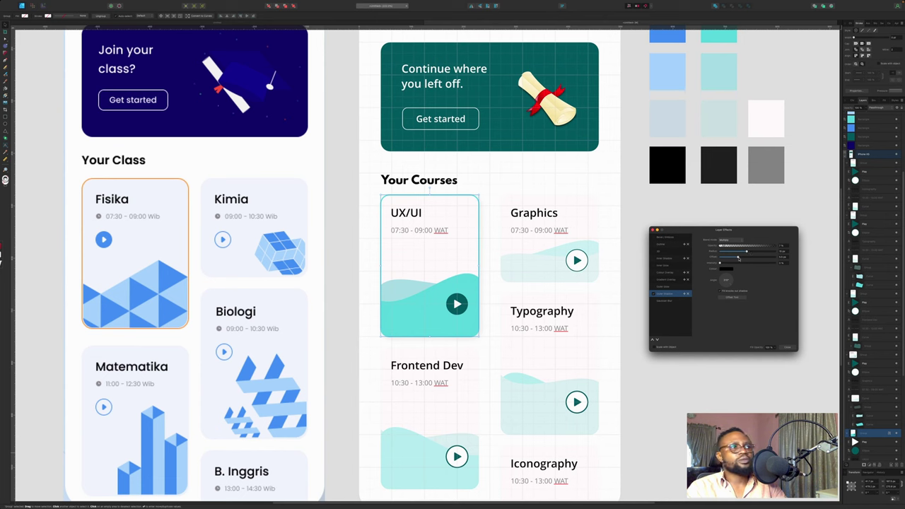
{"action": "left_click_drag", "start_coordinate": [723, 246], "coordinate": [723, 246]}
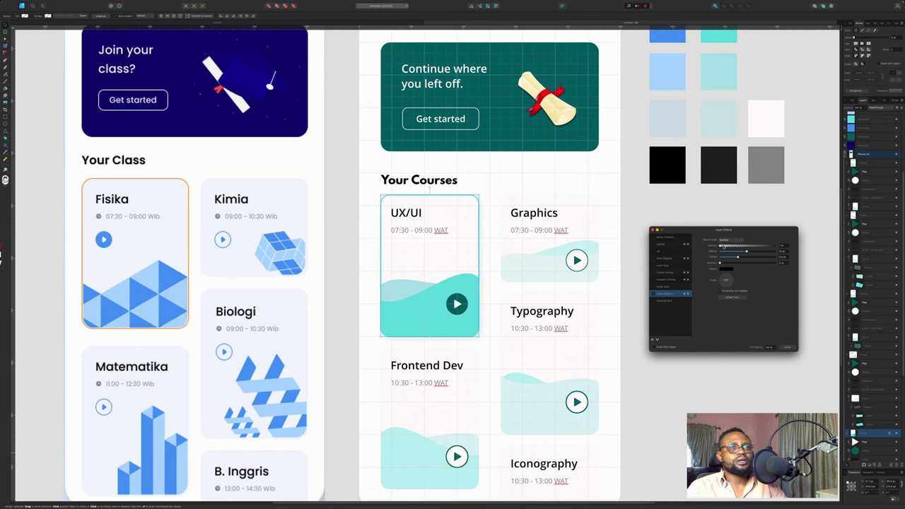
{"action": "left_click", "coordinate": [785, 345]}
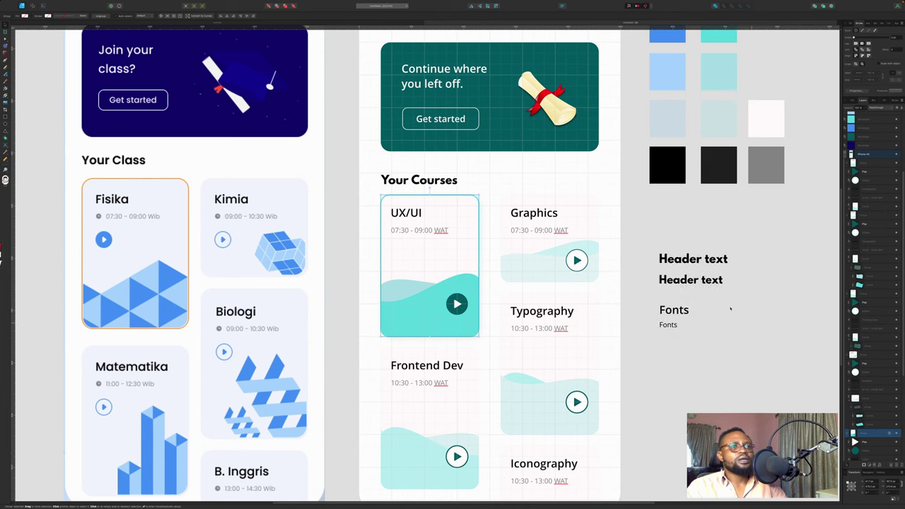
{"action": "left_click", "coordinate": [636, 267]}
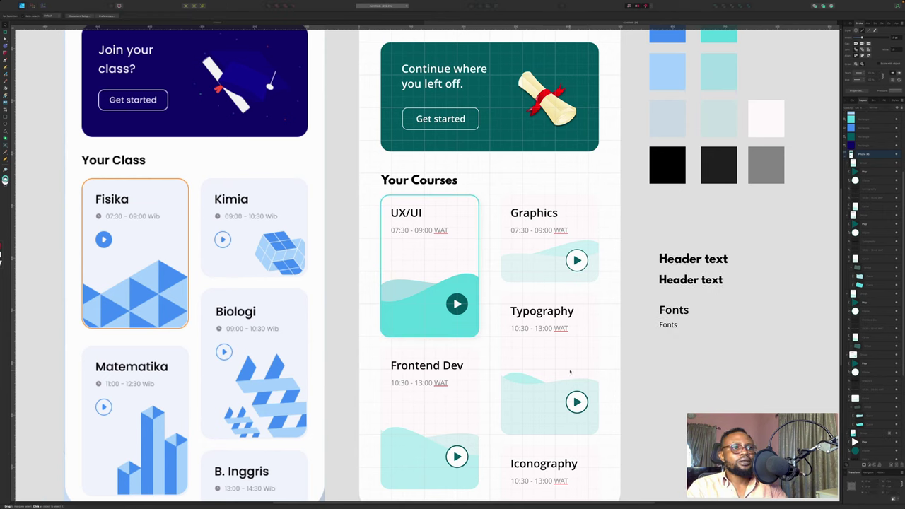
Examine the whole teal course screen side by side with the blue reference design
{"action": "scroll", "coordinate": [570, 371], "scroll_direction": "down", "scroll_amount": 6}
{"action": "scroll", "coordinate": [569, 364], "scroll_direction": "up", "scroll_amount": 3}
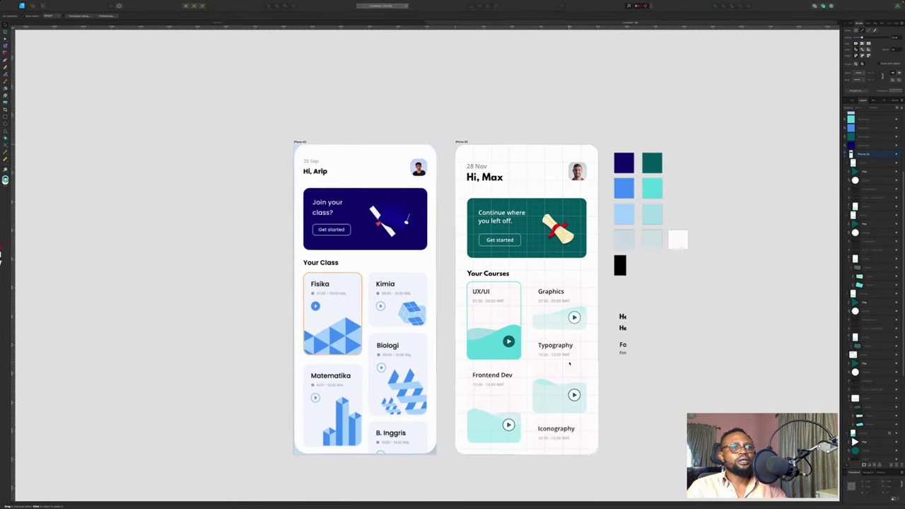
{"action": "scroll", "coordinate": [569, 363], "scroll_direction": "right", "scroll_amount": 5}
{"action": "scroll", "coordinate": [569, 364], "scroll_direction": "down", "scroll_amount": 2}
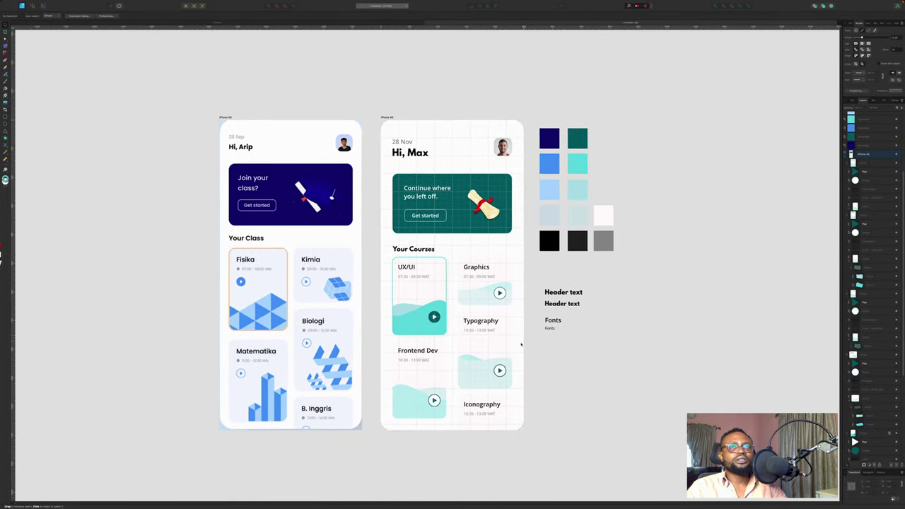
{"action": "scroll", "coordinate": [510, 337], "scroll_direction": "right", "scroll_amount": 1}
{"action": "scroll", "coordinate": [510, 337], "scroll_direction": "down", "scroll_amount": 1}
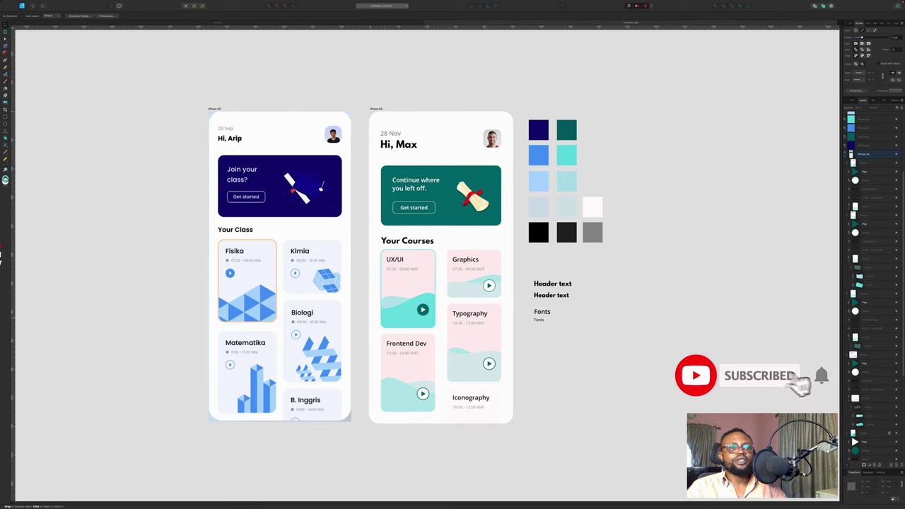
{"action": "scroll", "coordinate": [585, 246], "scroll_direction": "down", "scroll_amount": 2}
{"action": "scroll", "coordinate": [585, 246], "scroll_direction": "left", "scroll_amount": 1}
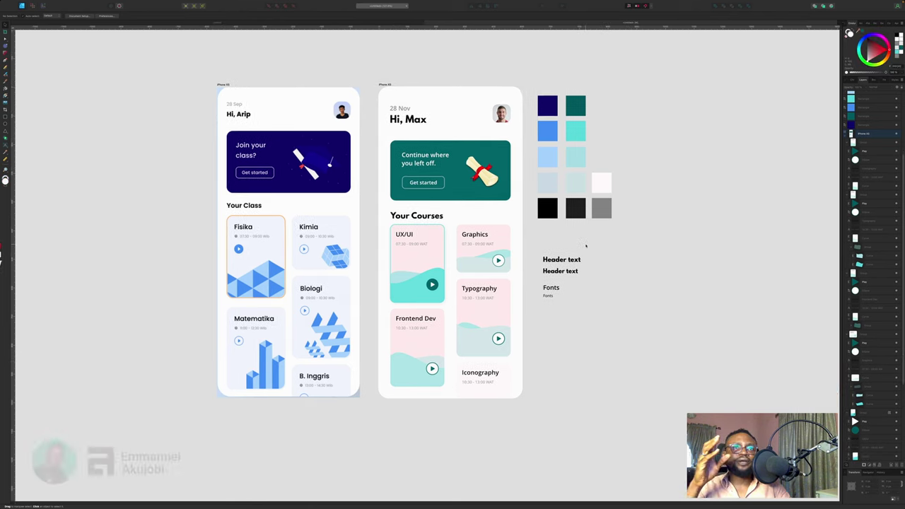